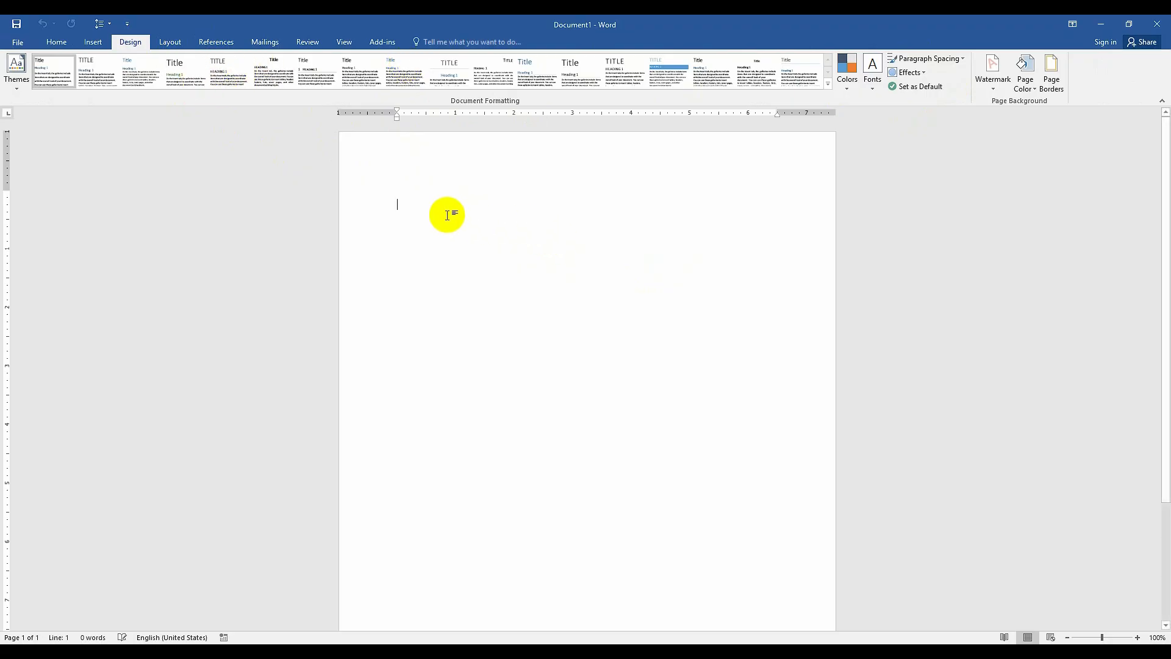
# - Generate sample text in the blank document with =rand(100) and return to the document's beginning
pyautogui.write('=')
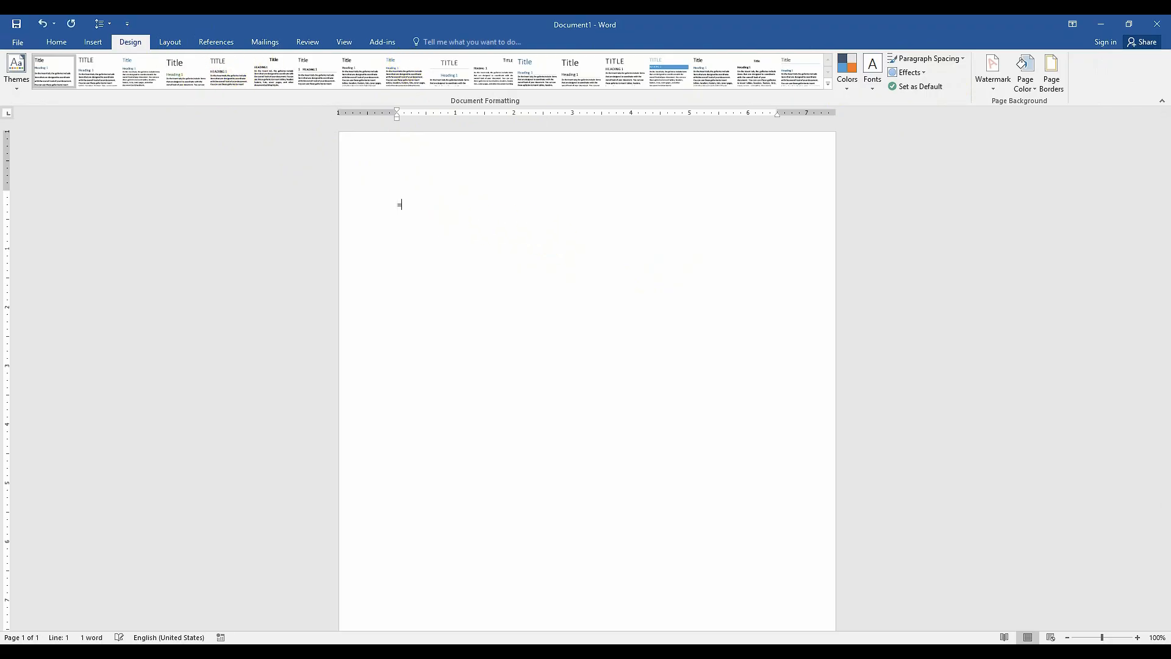
pyautogui.scroll(7, 447, 215)
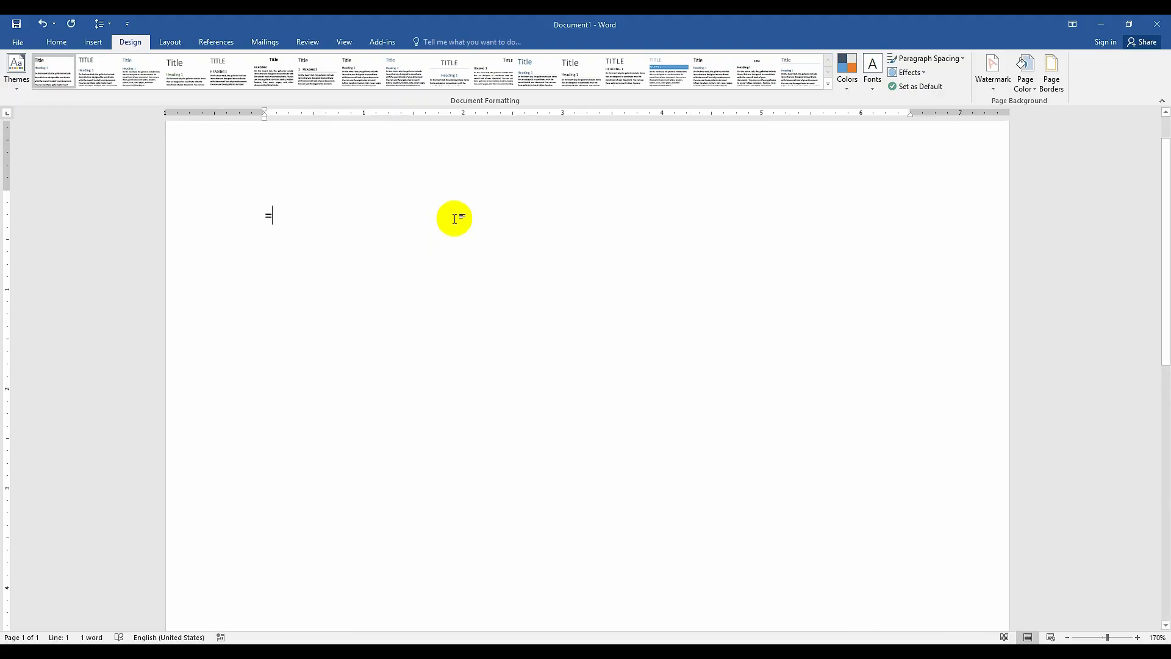
pyautogui.write('rand')
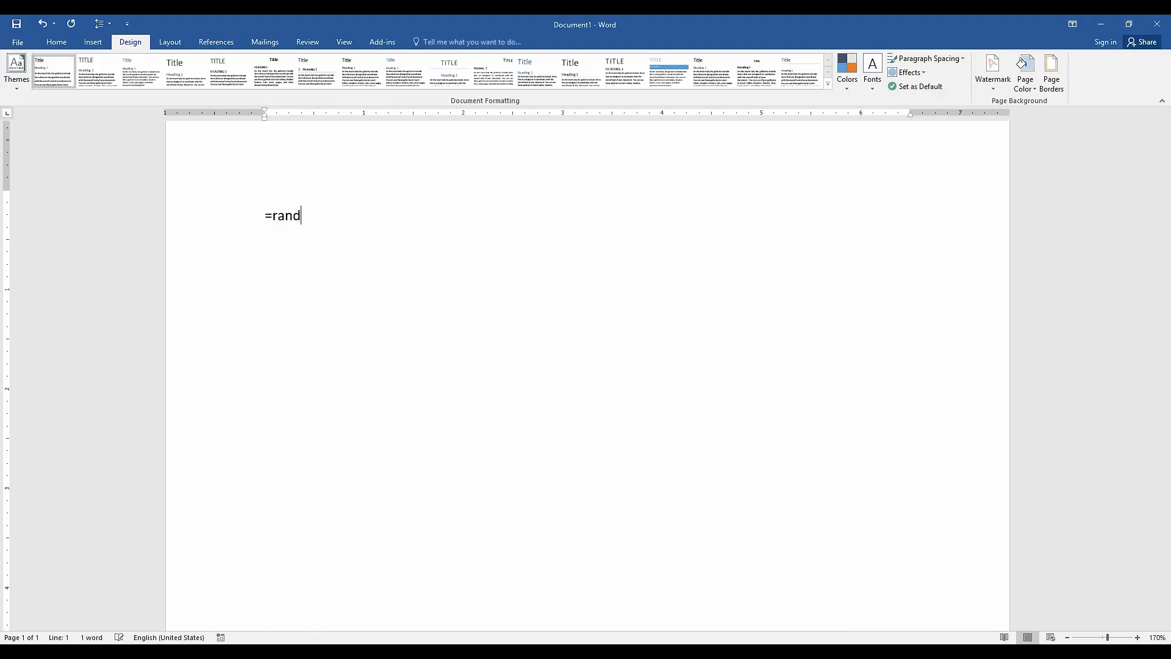
pyautogui.write('(100')
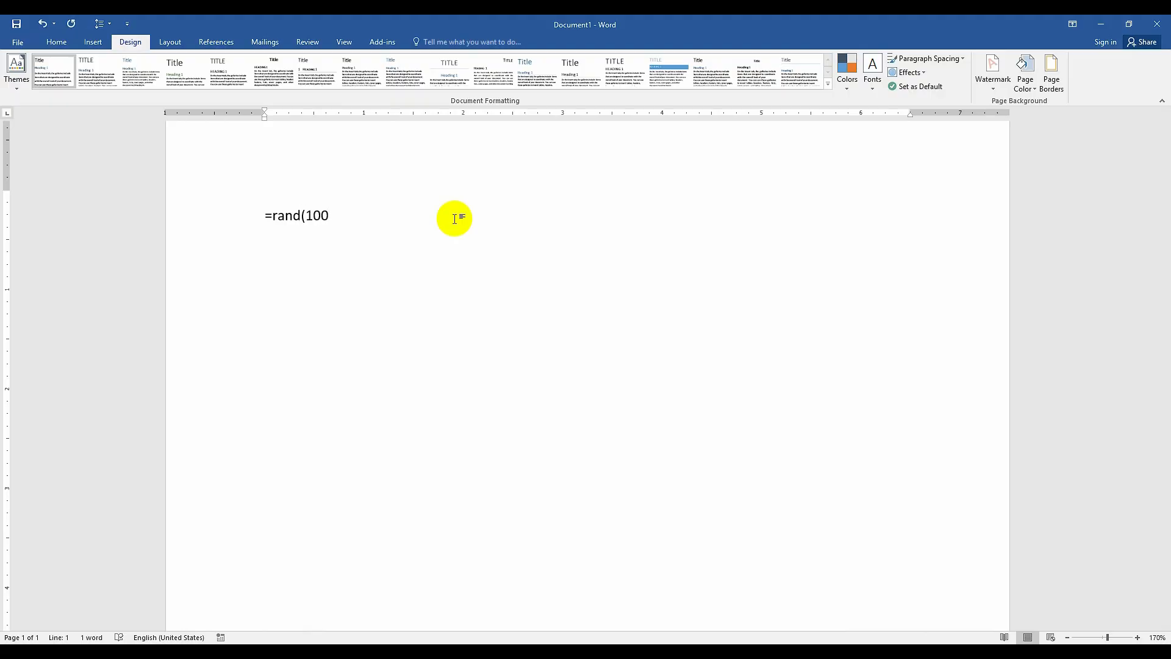
pyautogui.write(')')
pyautogui.press('Return')
pyautogui.hotkey('ctrl', 'Home')
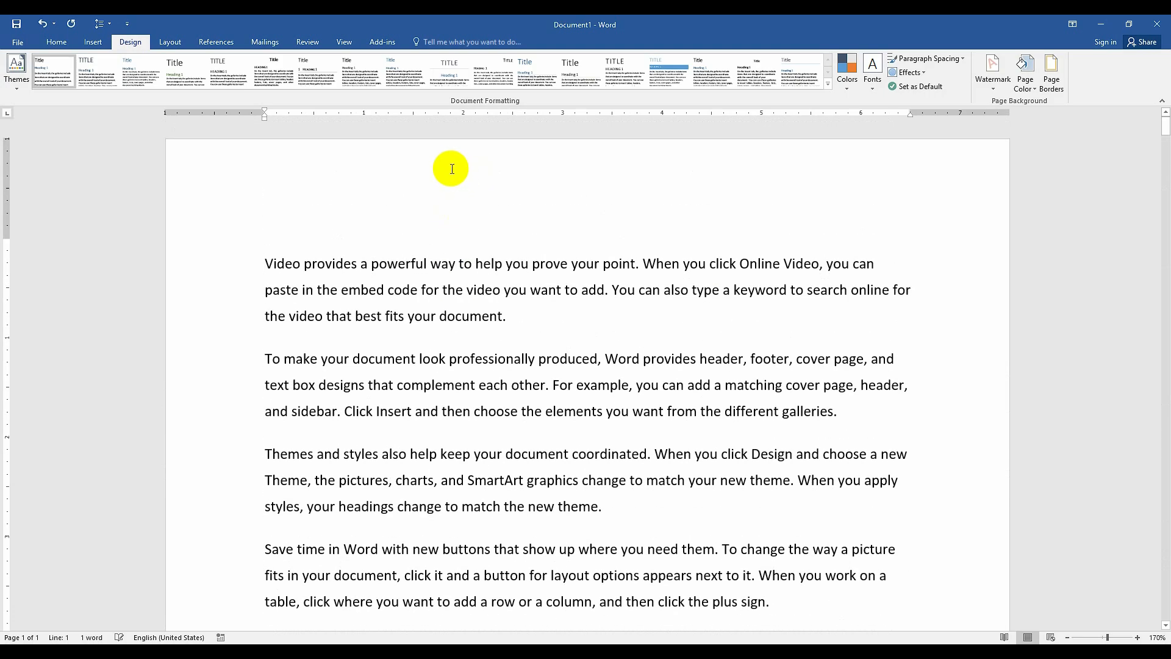
# - Apply the Integral theme to the document
pyautogui.click(15, 74)
pyautogui.click(18, 85)
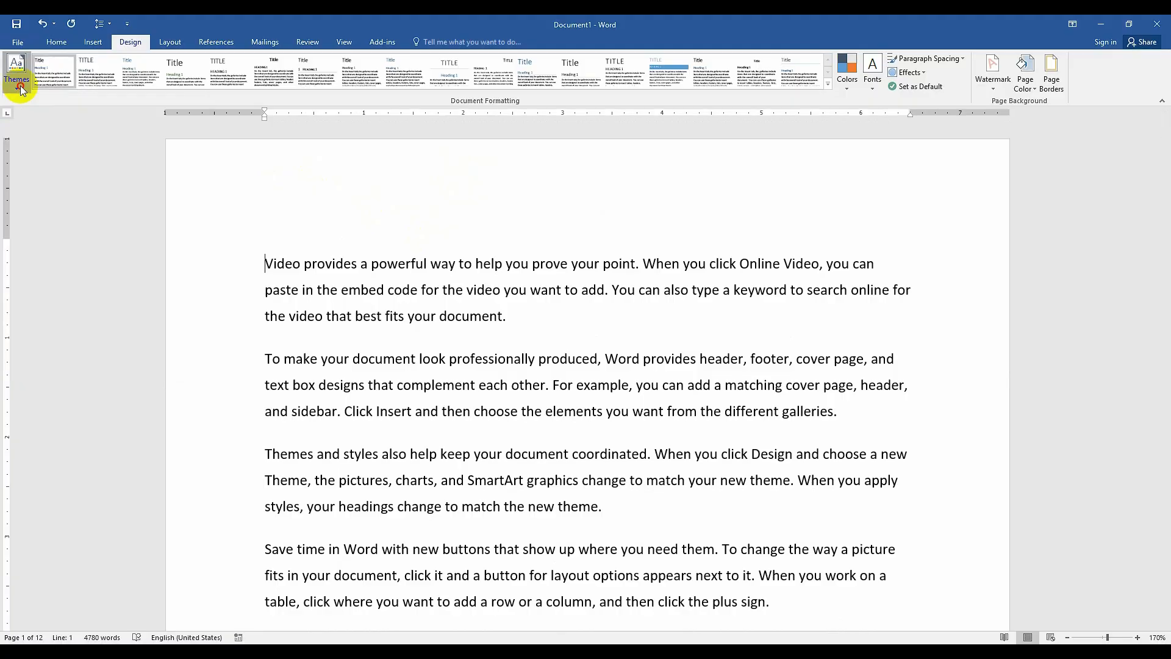
pyautogui.click(18, 83)
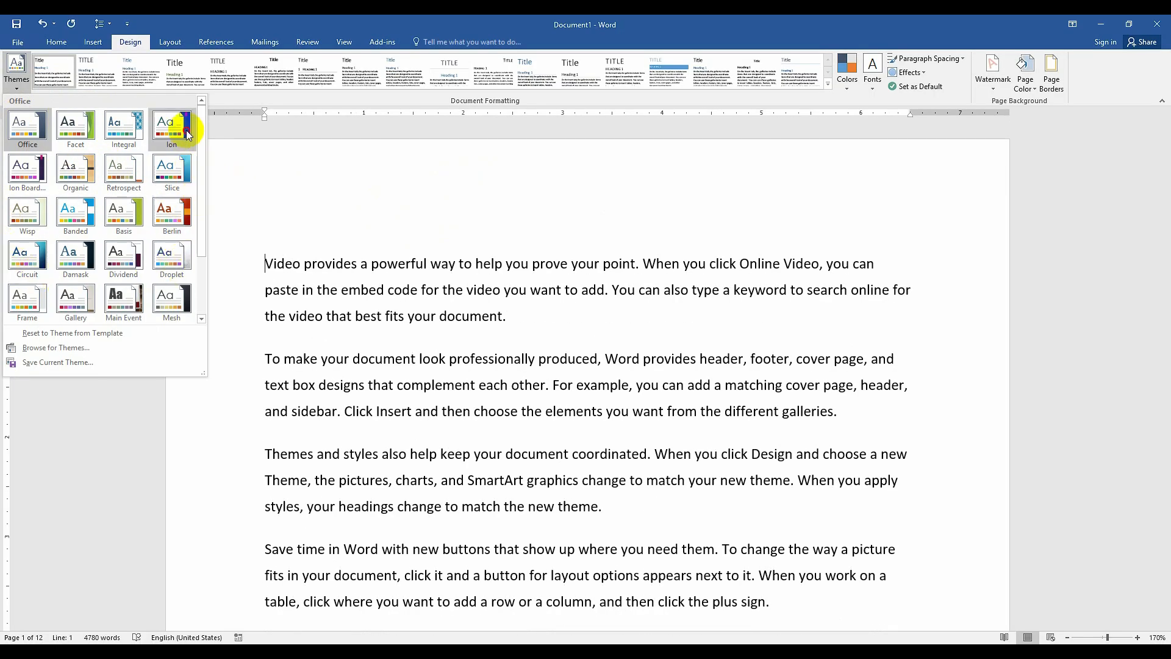
pyautogui.click(130, 134)
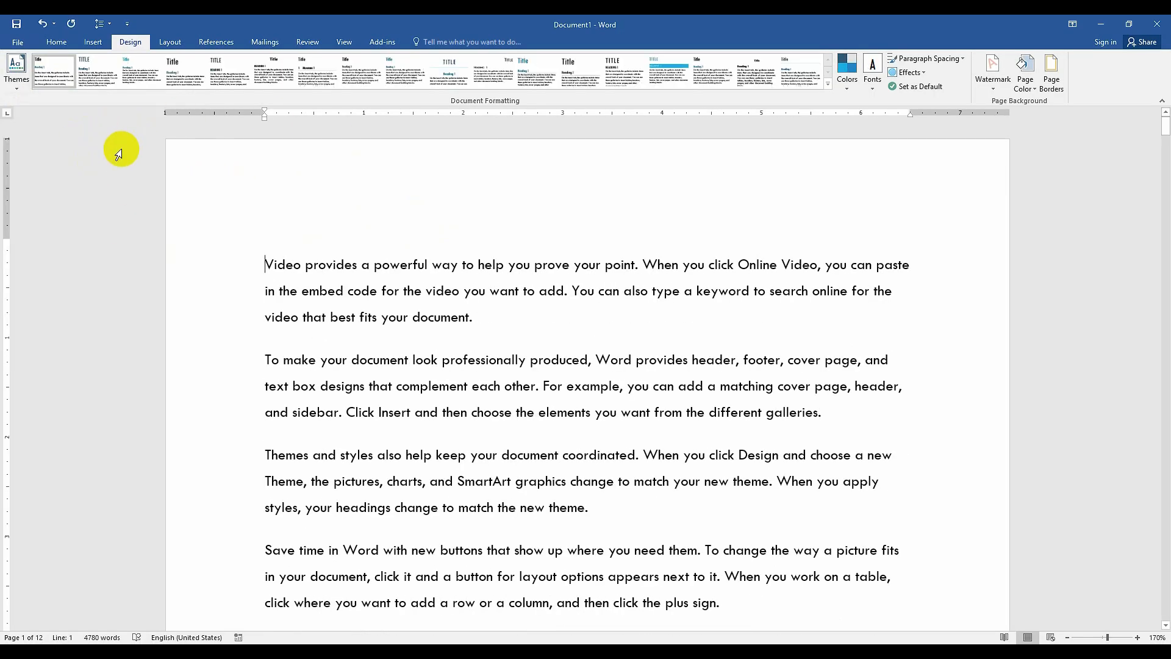
# - Switch the document back to the Office theme
pyautogui.click(21, 87)
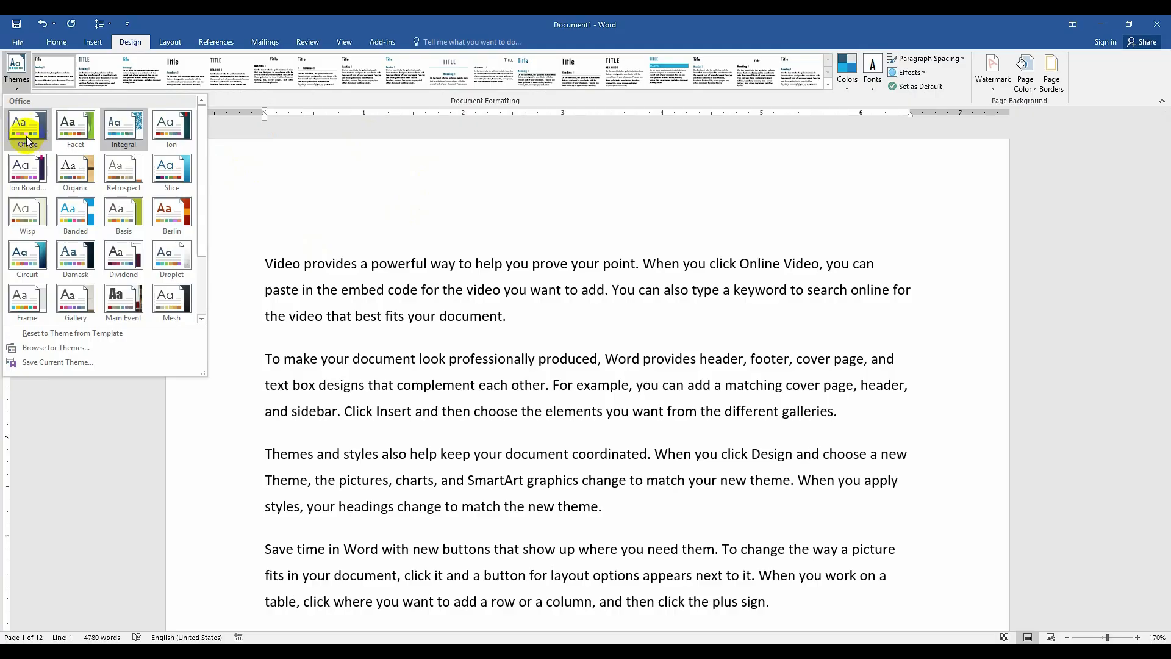
pyautogui.click(27, 137)
pyautogui.click(16, 72)
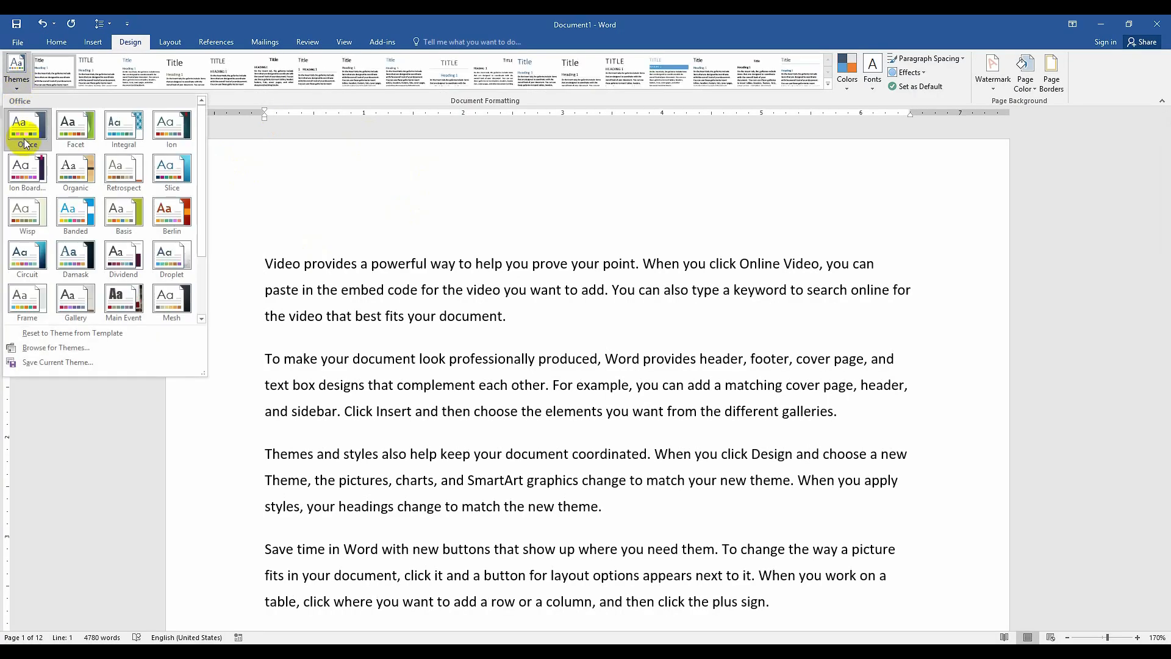
pyautogui.click(277, 156)
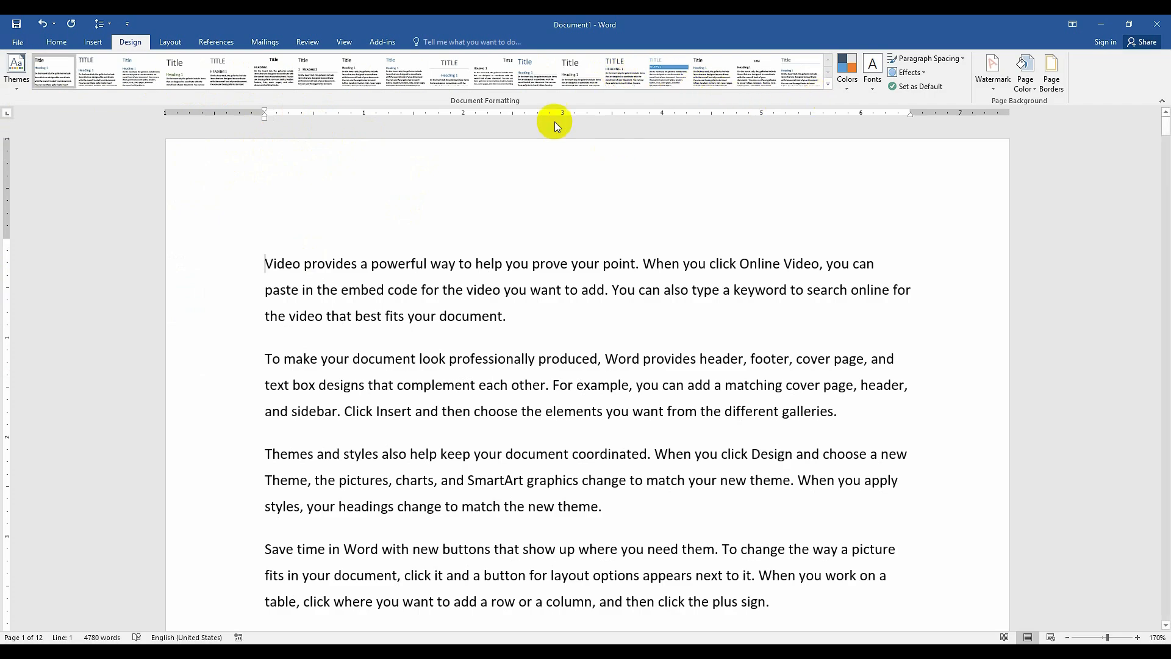
pyautogui.click(57, 42)
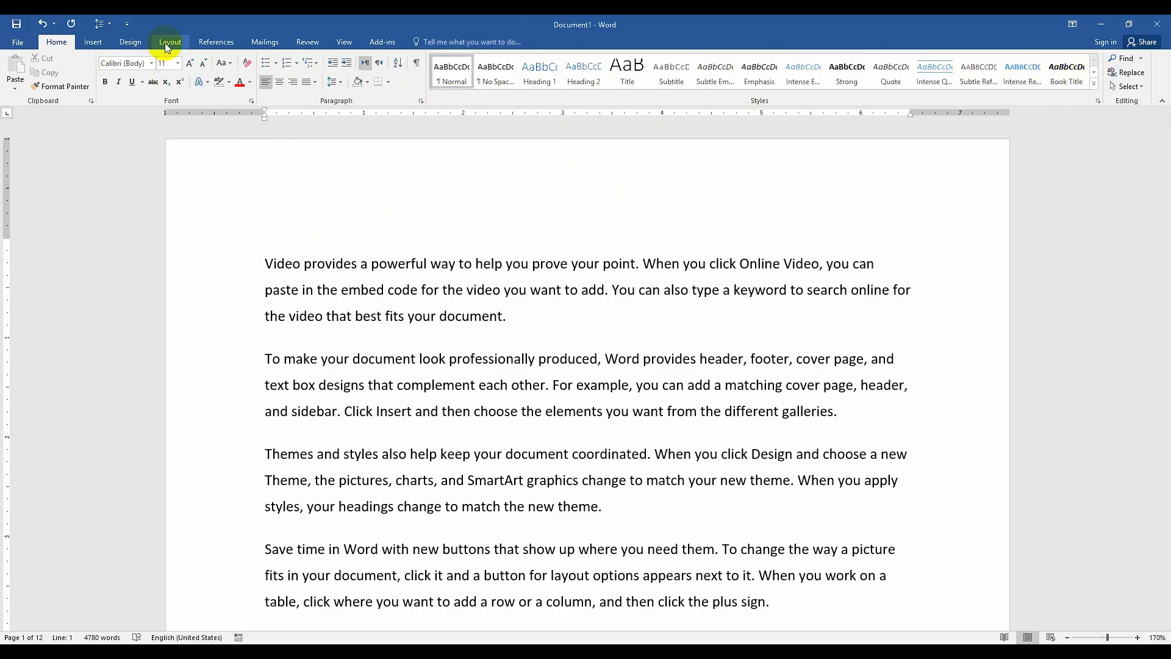
pyautogui.click(145, 41)
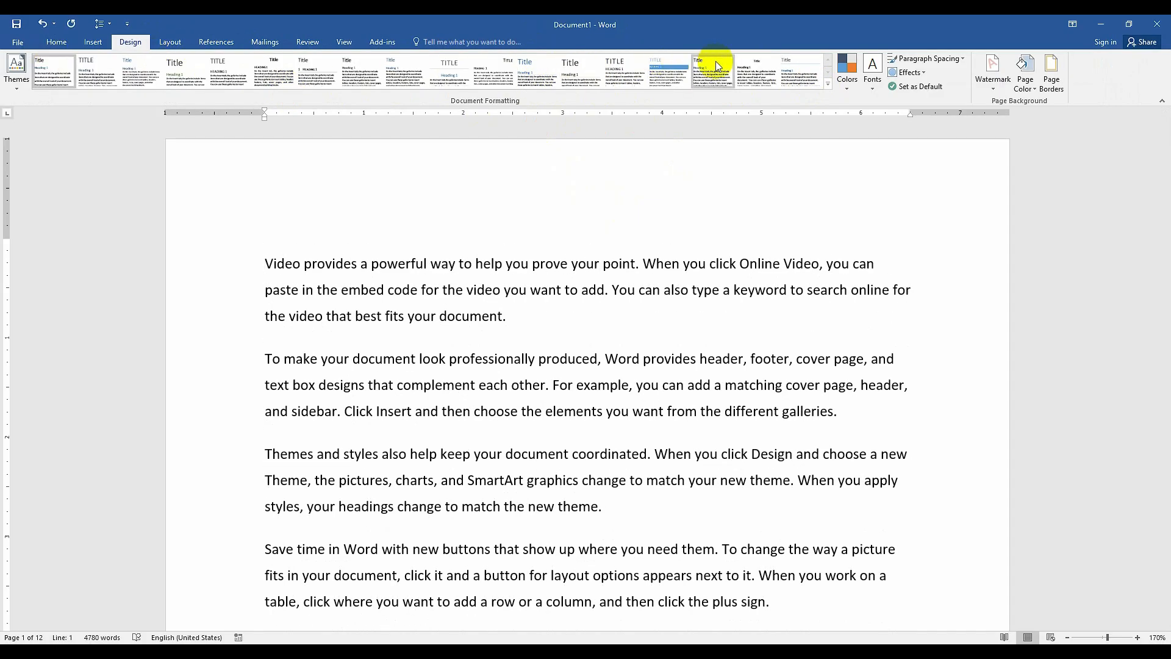
# - Split "Video provides a powerful" into its own paragraph and apply the Title style to it
pyautogui.click(432, 265)
pyautogui.press('Return')
pyautogui.moveTo(445, 264); pyautogui.dragTo(191, 243)
pyautogui.click(55, 41)
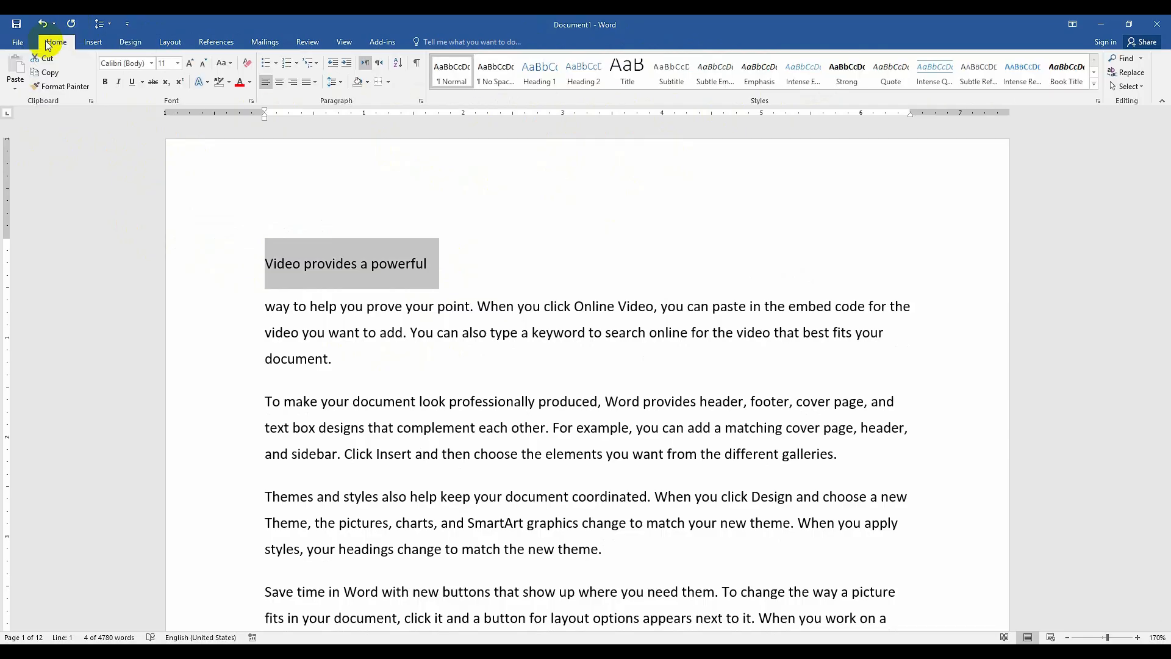
pyautogui.click(617, 74)
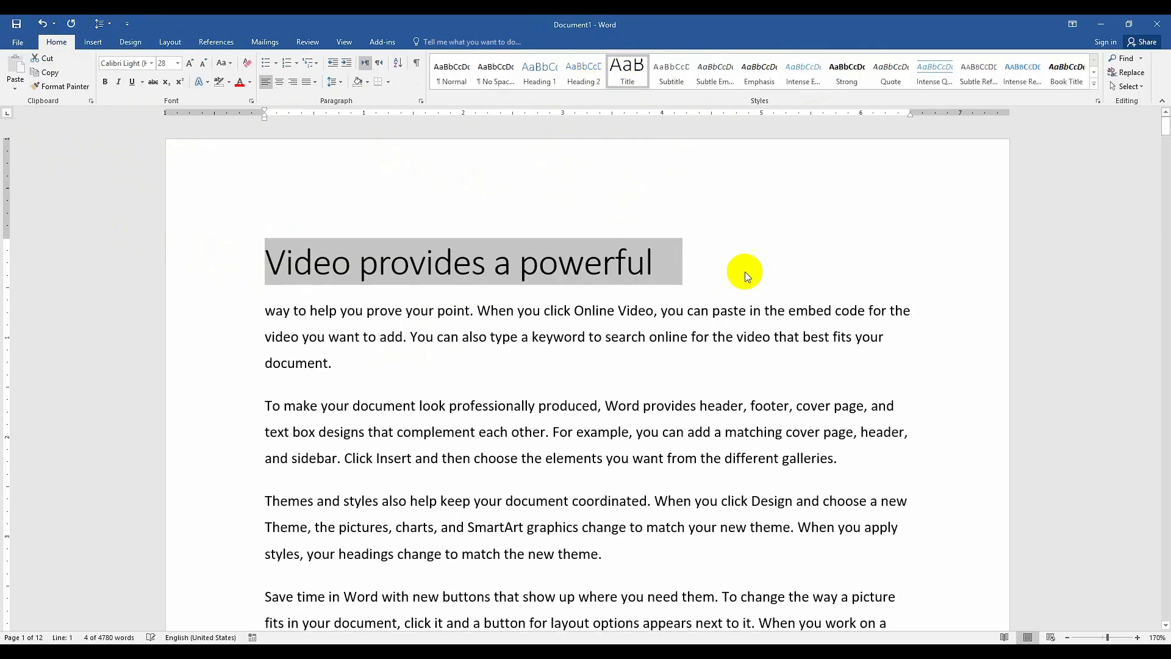
pyautogui.click(729, 264)
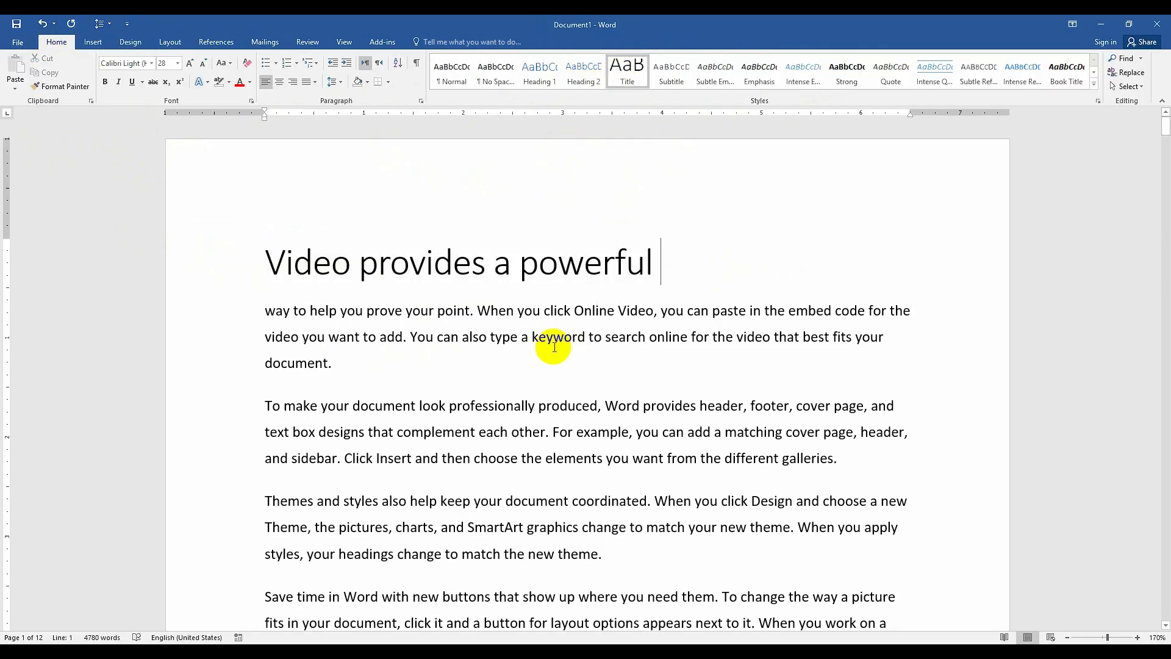
# - Split "Themes and styles" into its own paragraph and apply the Heading 1 style to it
pyautogui.scroll(-3, 549, 340)
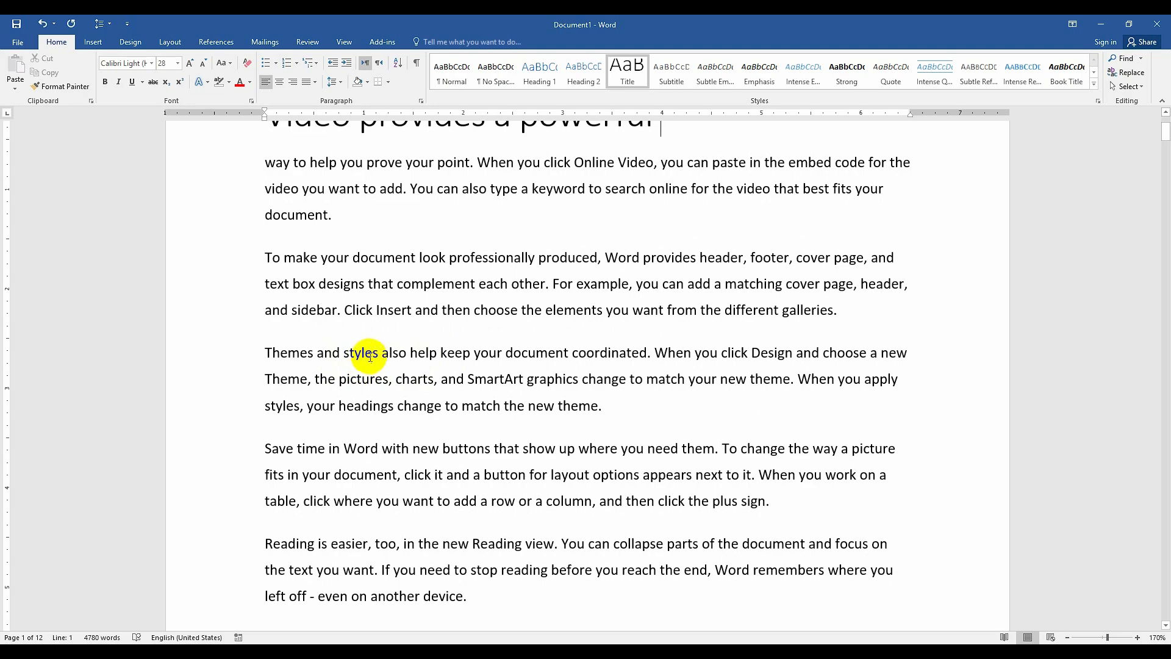
pyautogui.click(382, 355)
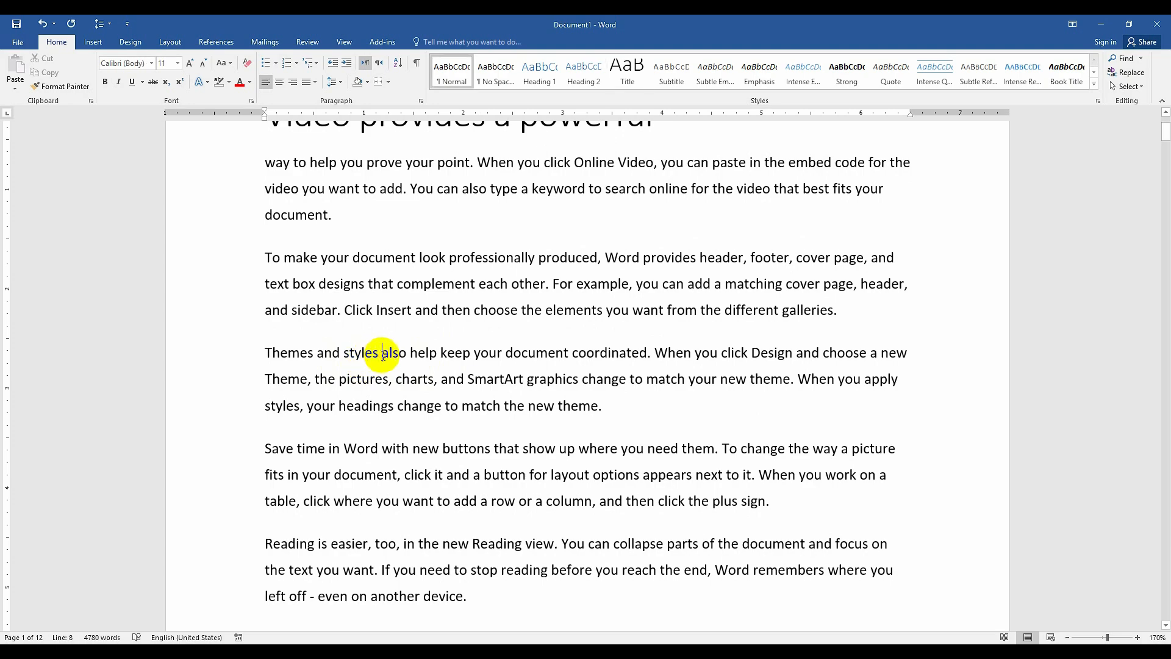
pyautogui.press('Return')
pyautogui.click(244, 353)
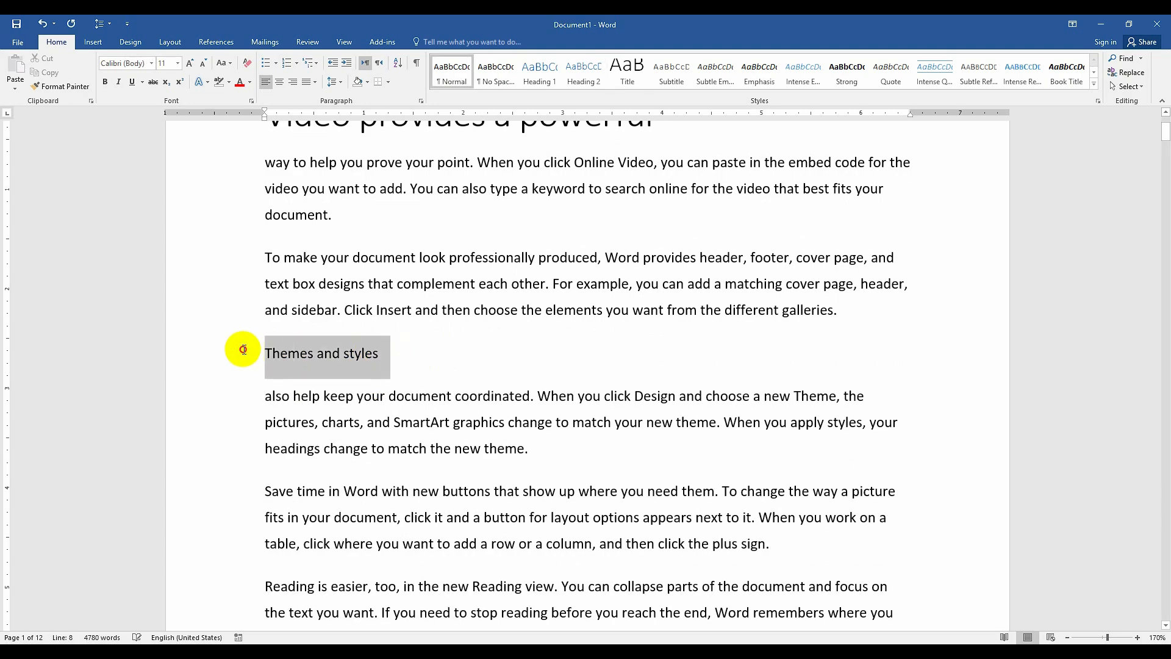
pyautogui.click(554, 81)
pyautogui.click(504, 327)
pyautogui.scroll(3, 460, 366)
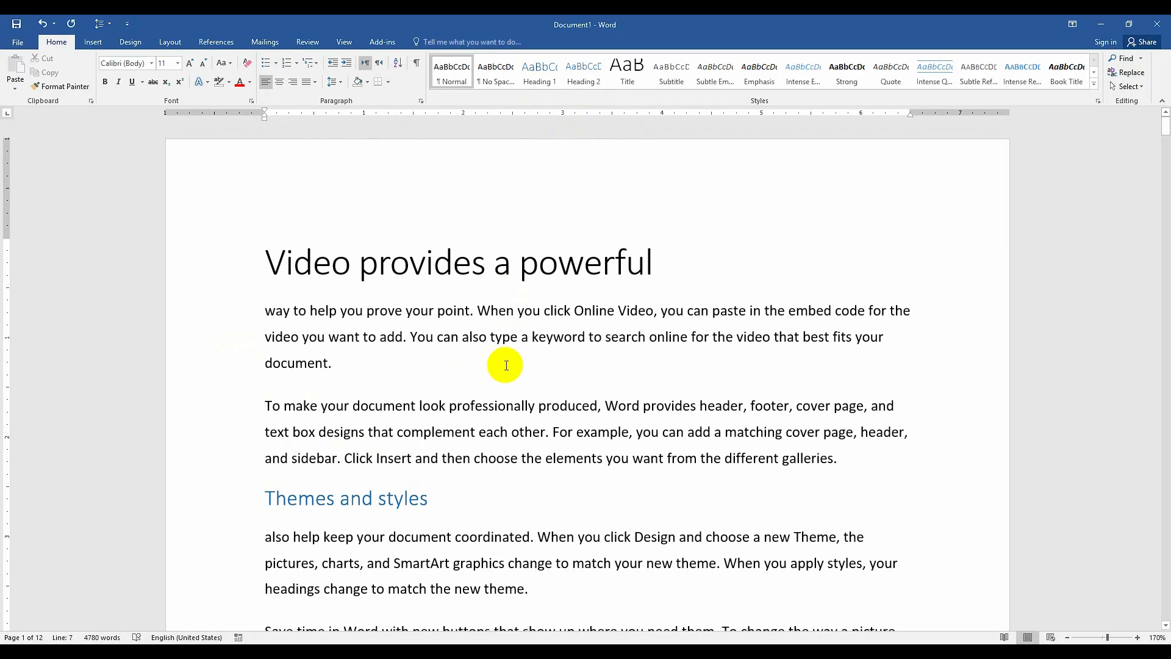
# - Apply the built-in style set with a blue uppercase title and a blue-shaded Heading 1 band
pyautogui.click(130, 41)
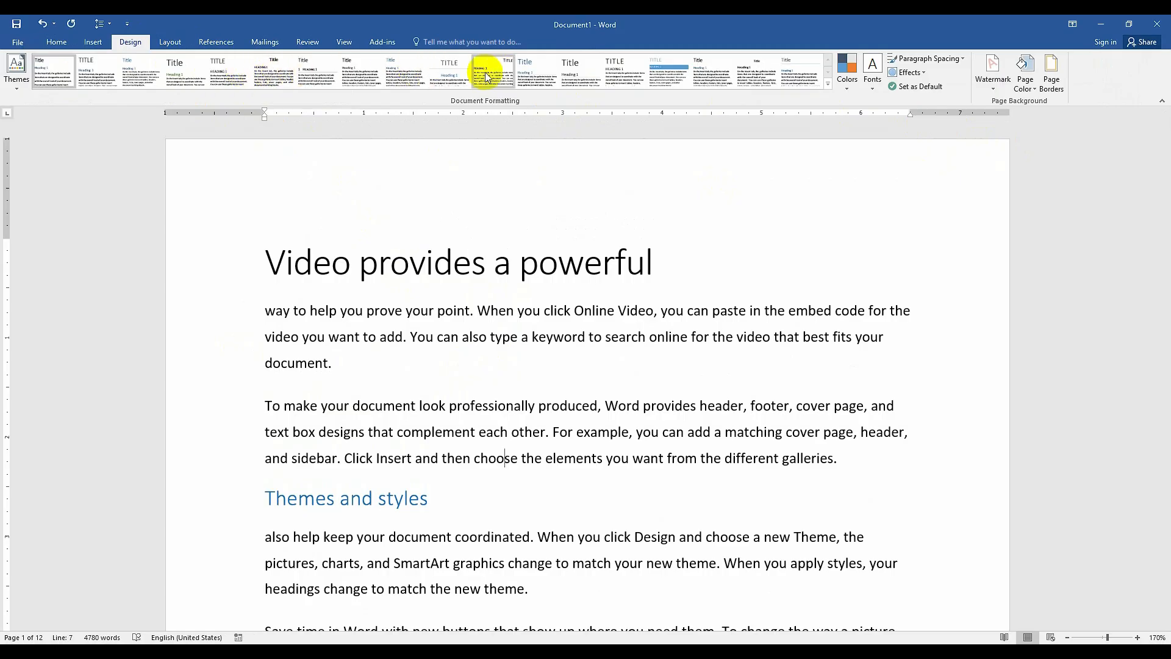
pyautogui.click(826, 84)
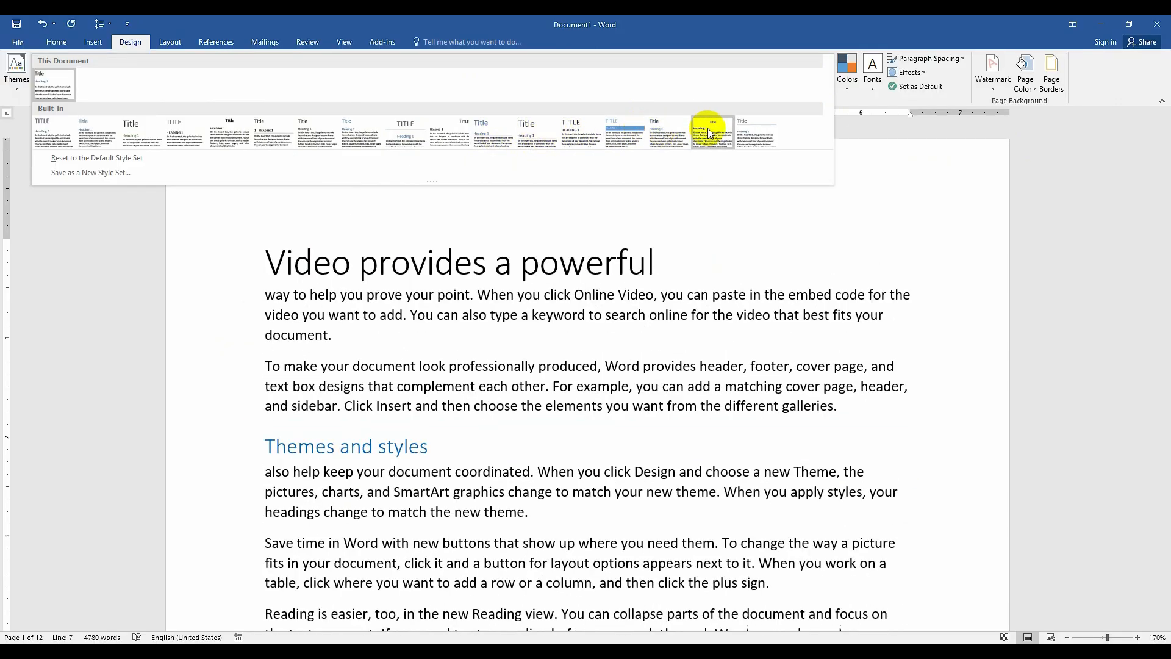
pyautogui.click(619, 134)
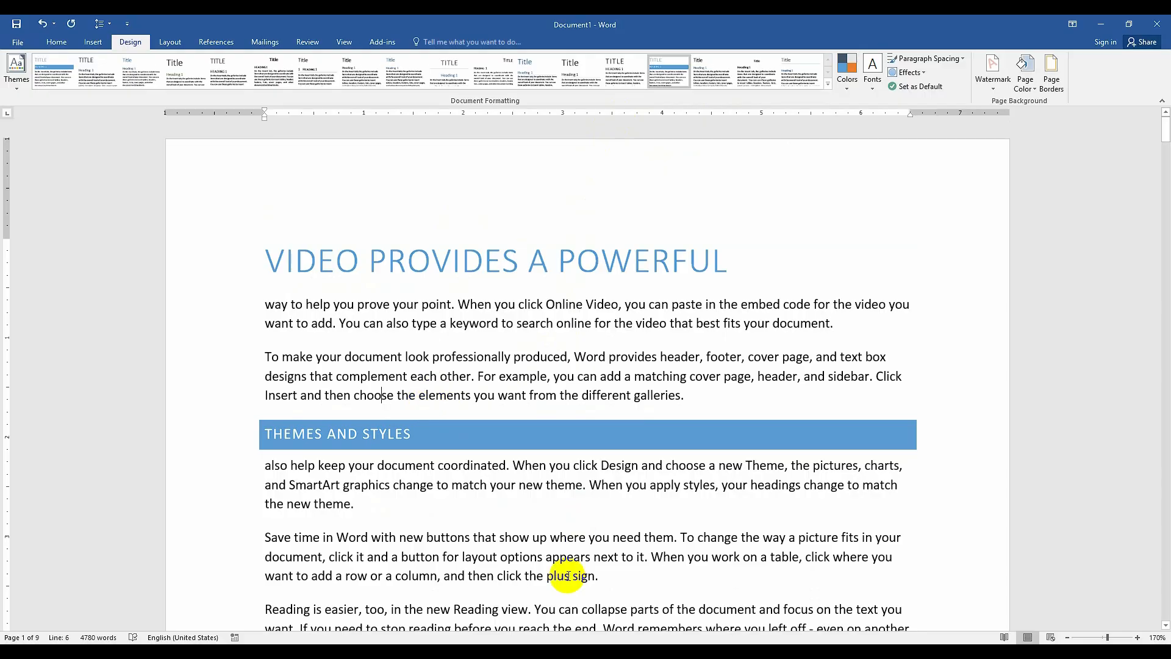
# - Apply the built-in style set with centered headings and an uppercase title between horizontal lines
pyautogui.click(828, 85)
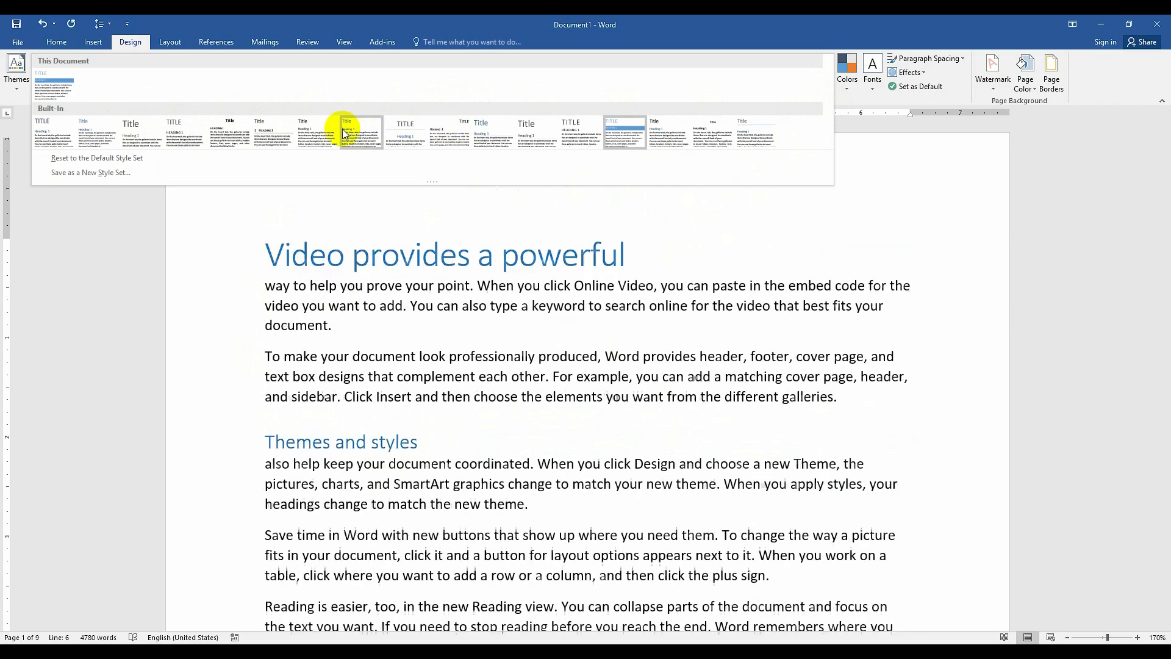
pyautogui.click(419, 132)
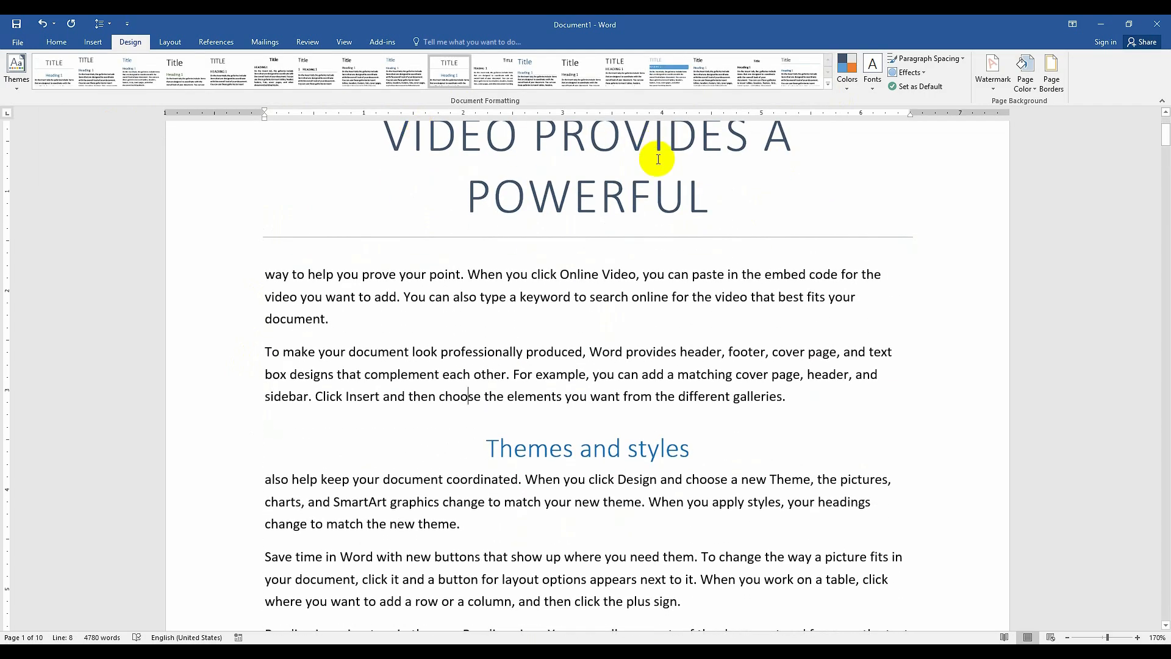
pyautogui.scroll(2, 637, 225)
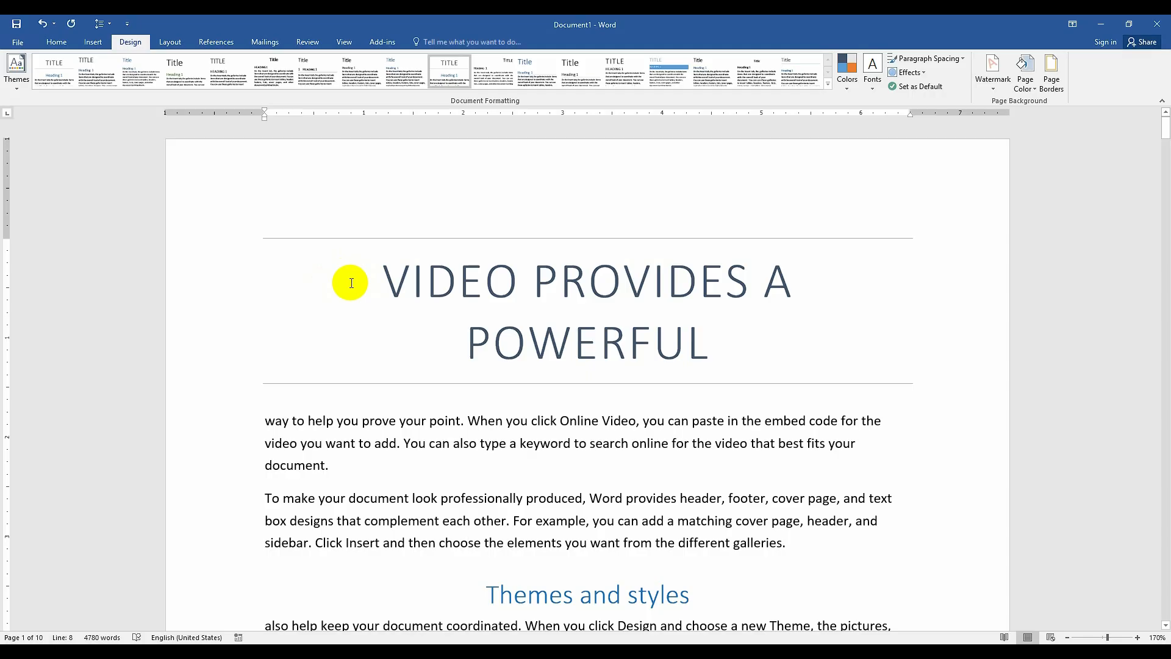
# - Reapply the document's own current style set and look over the built-in style sets
pyautogui.click(828, 84)
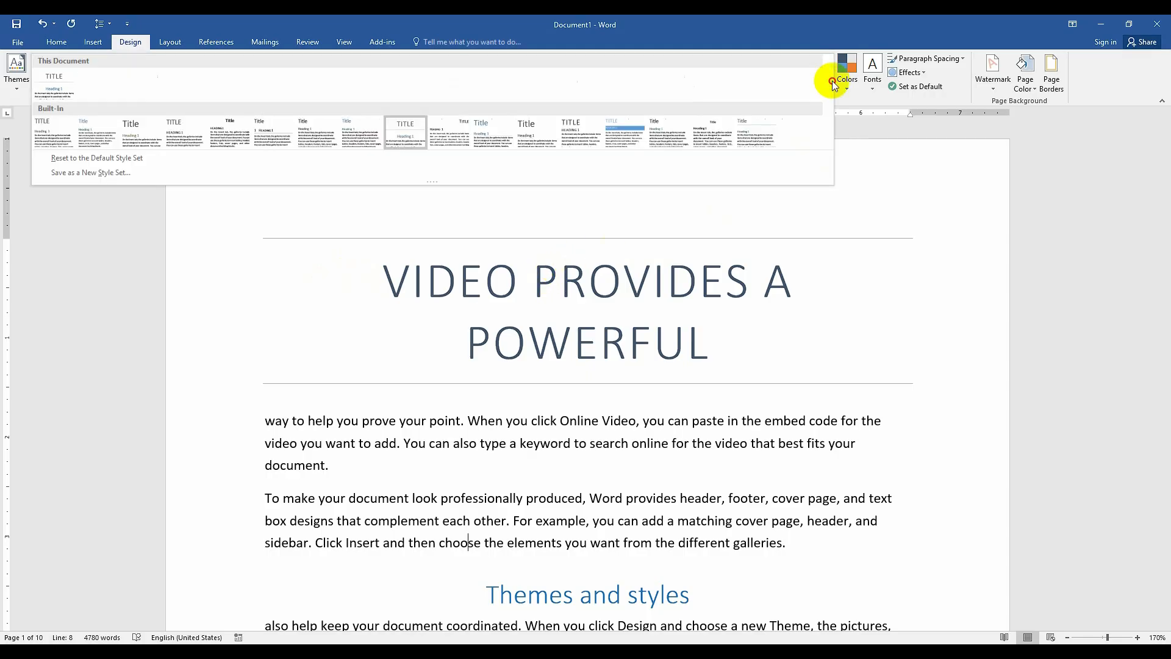
pyautogui.click(51, 79)
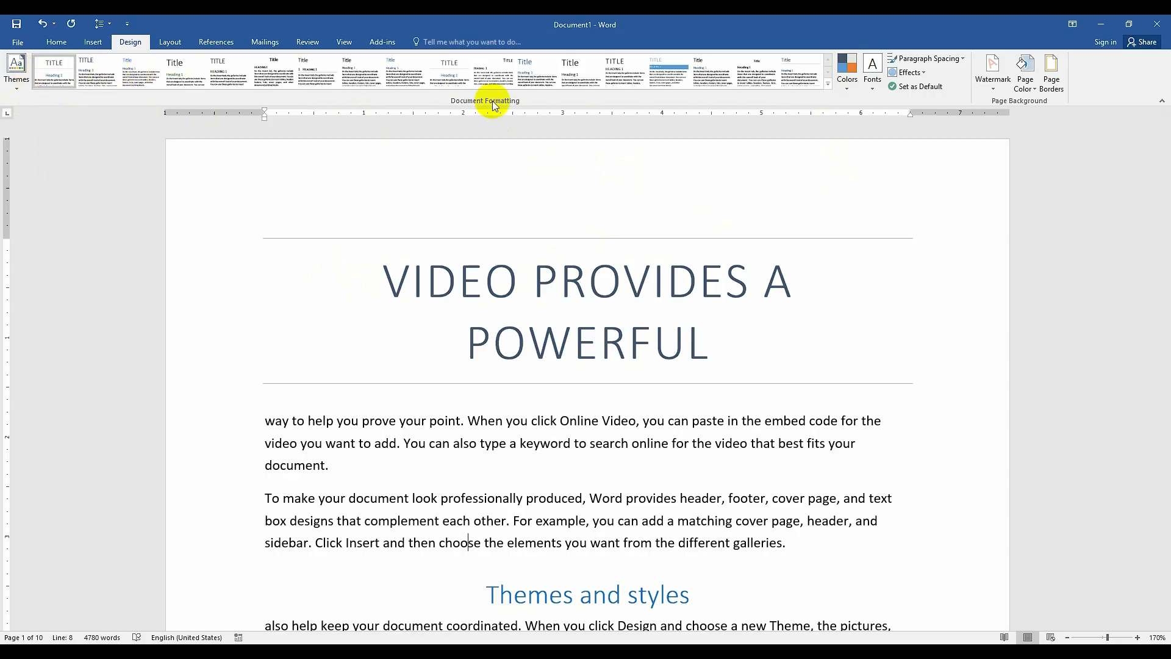
pyautogui.click(829, 84)
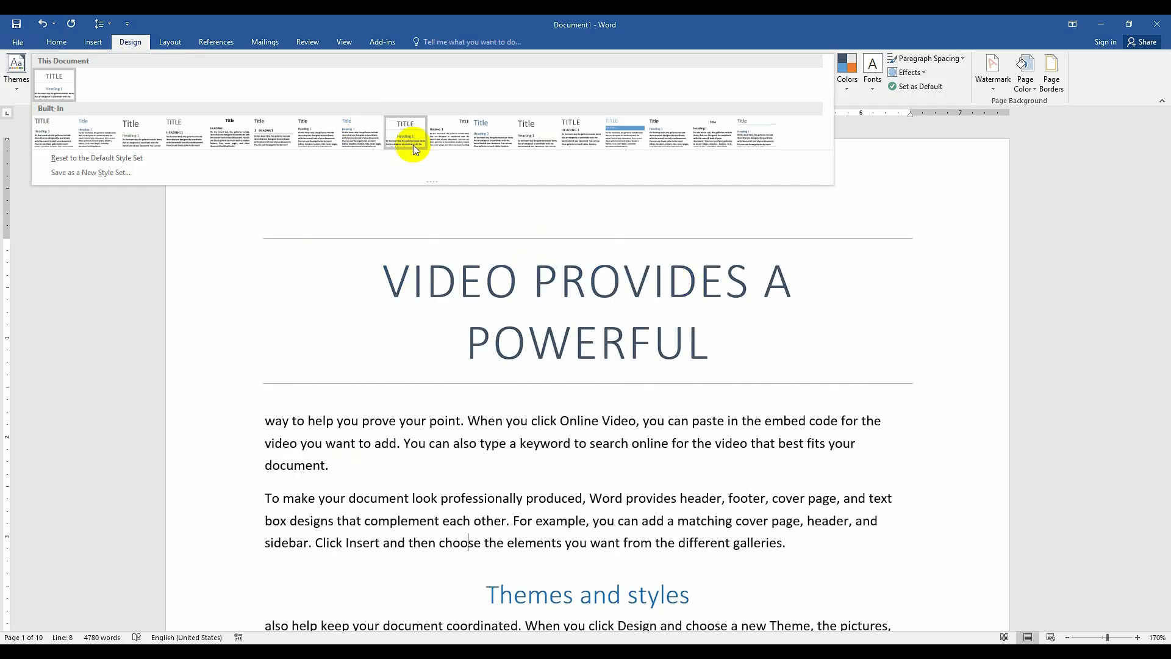
pyautogui.click(319, 244)
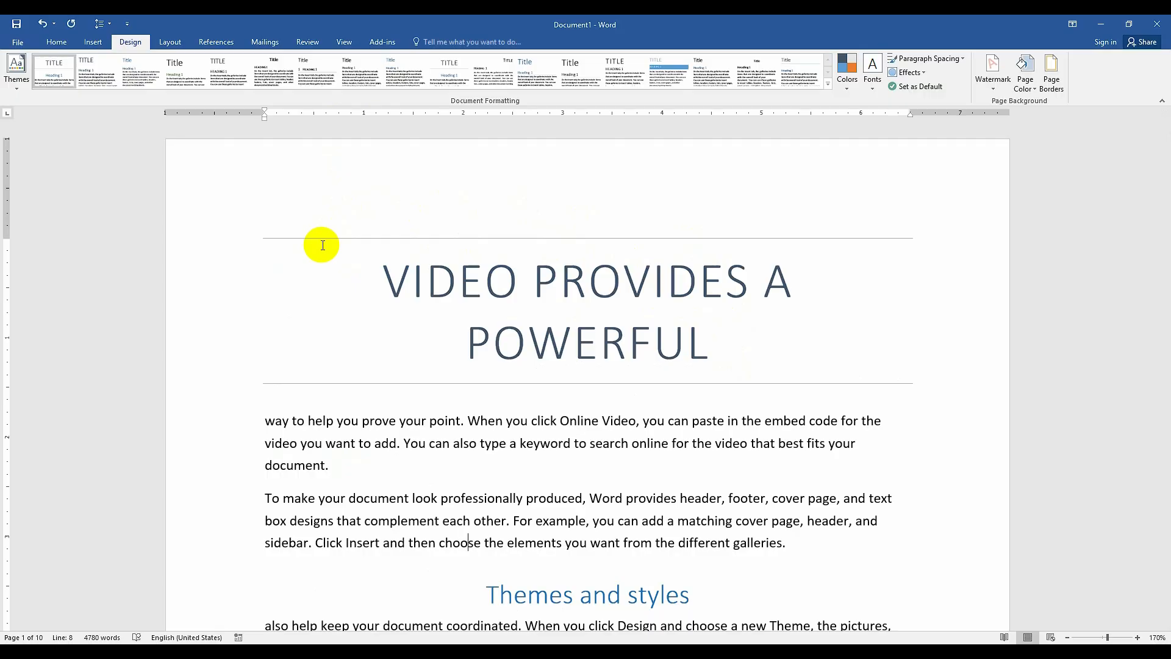
# - Reset the document to the default style set
pyautogui.click(829, 84)
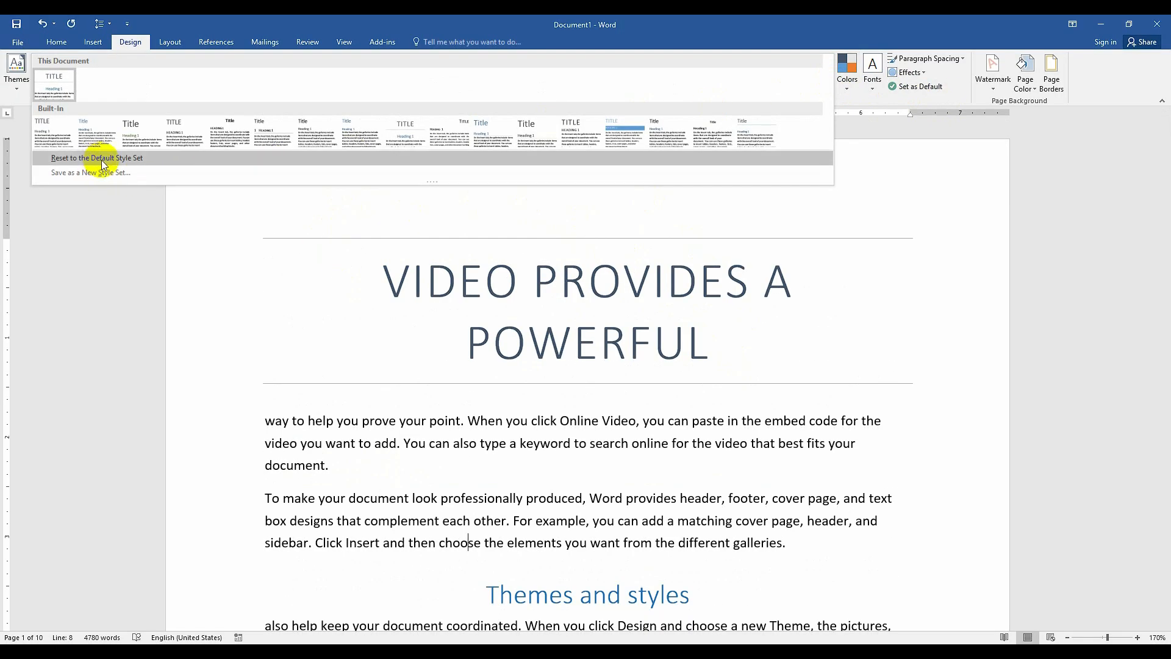
pyautogui.click(132, 157)
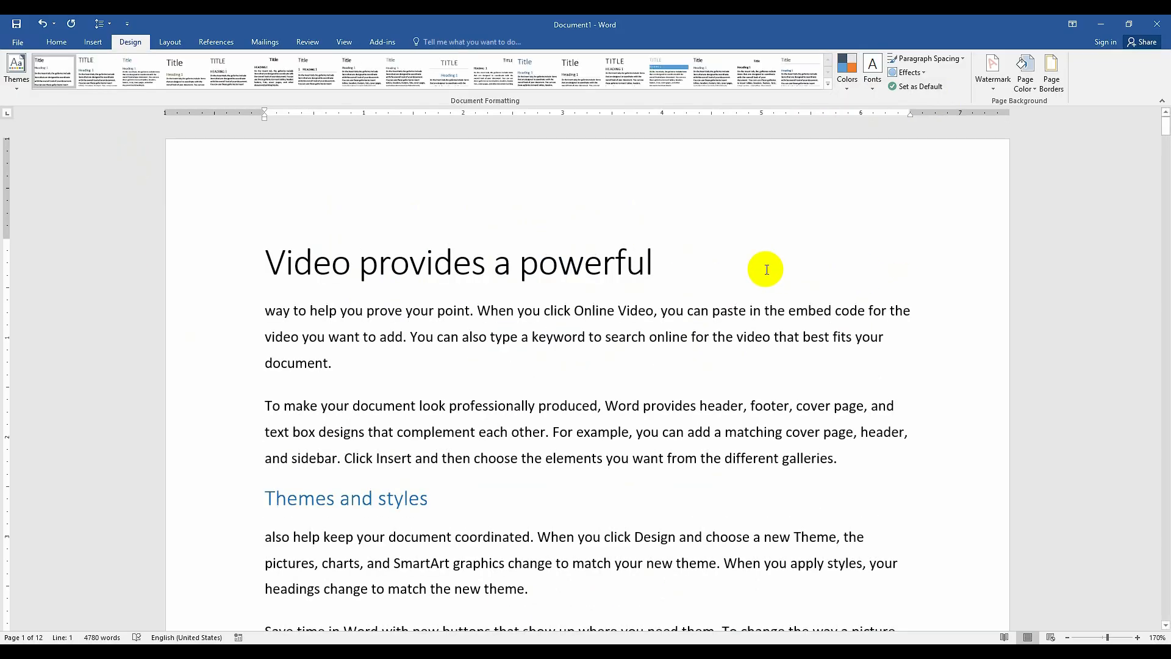
# - Apply the Berlin theme to the document and bring up the font and style formatting options
pyautogui.click(11, 84)
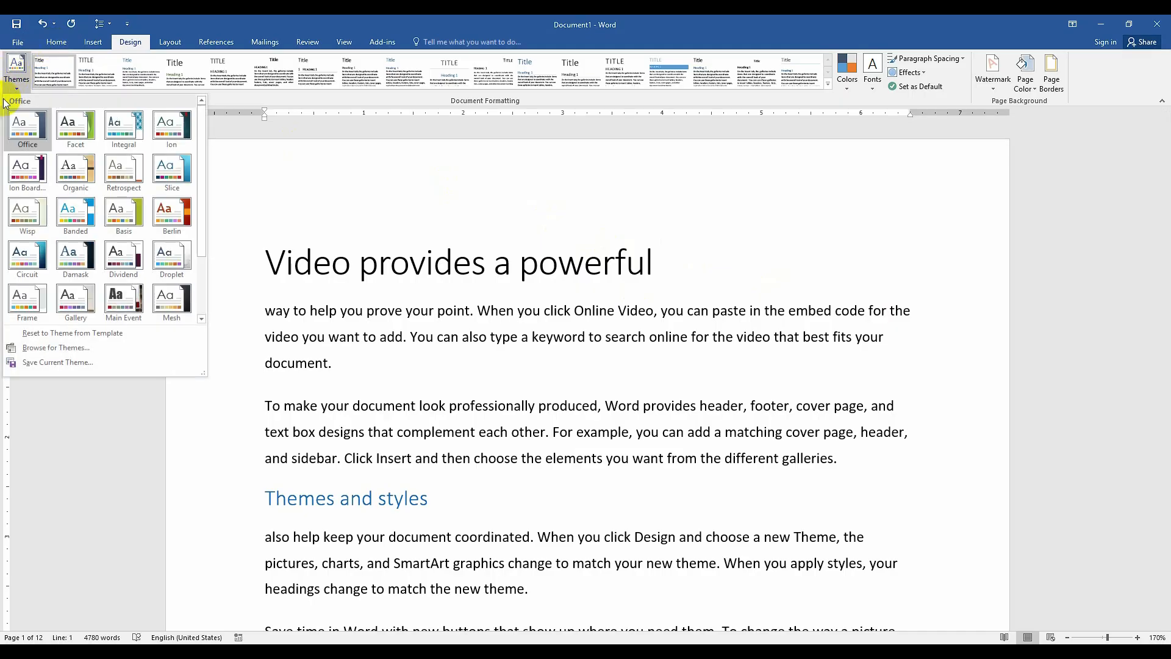
pyautogui.click(167, 210)
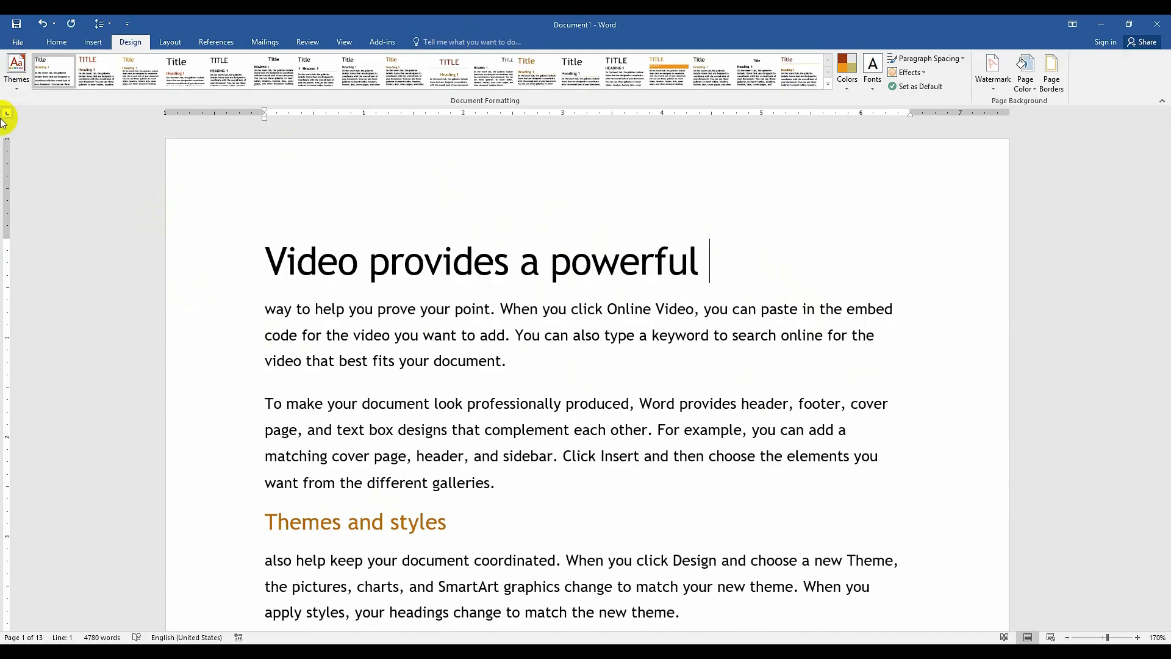
pyautogui.click(57, 42)
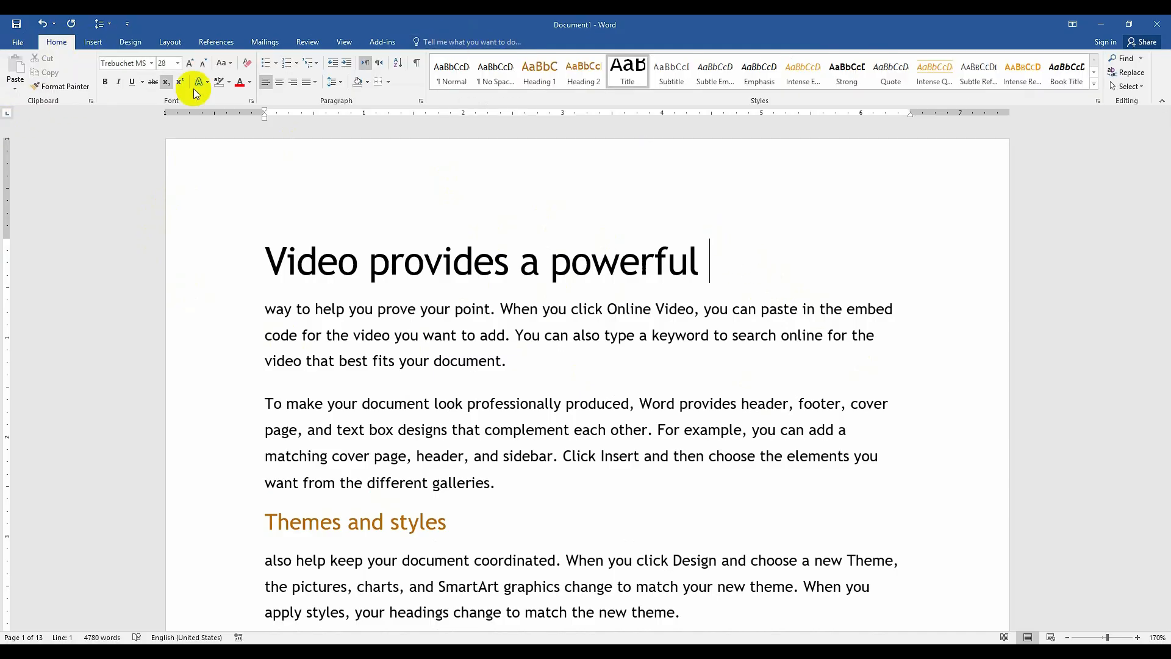
# - Draw a vertical rectangle about 0.46" by 5.23" in the left margin and a rounded rectangle about 7.31" by 0.54" above the title
pyautogui.click(93, 42)
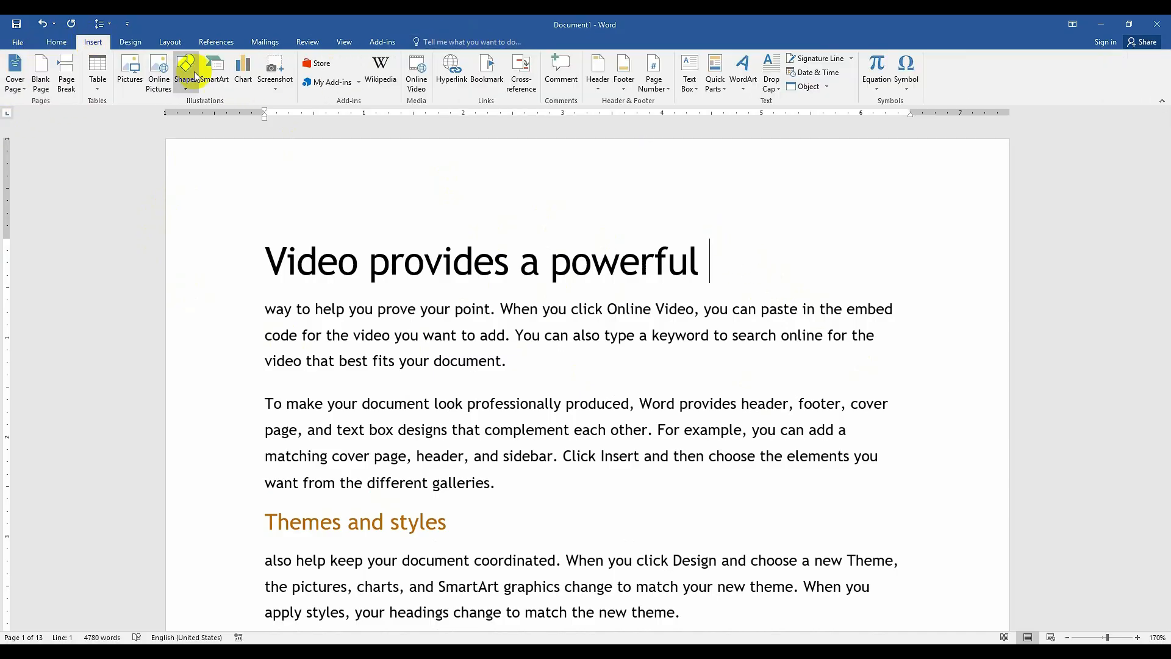
pyautogui.click(189, 78)
pyautogui.click(217, 115)
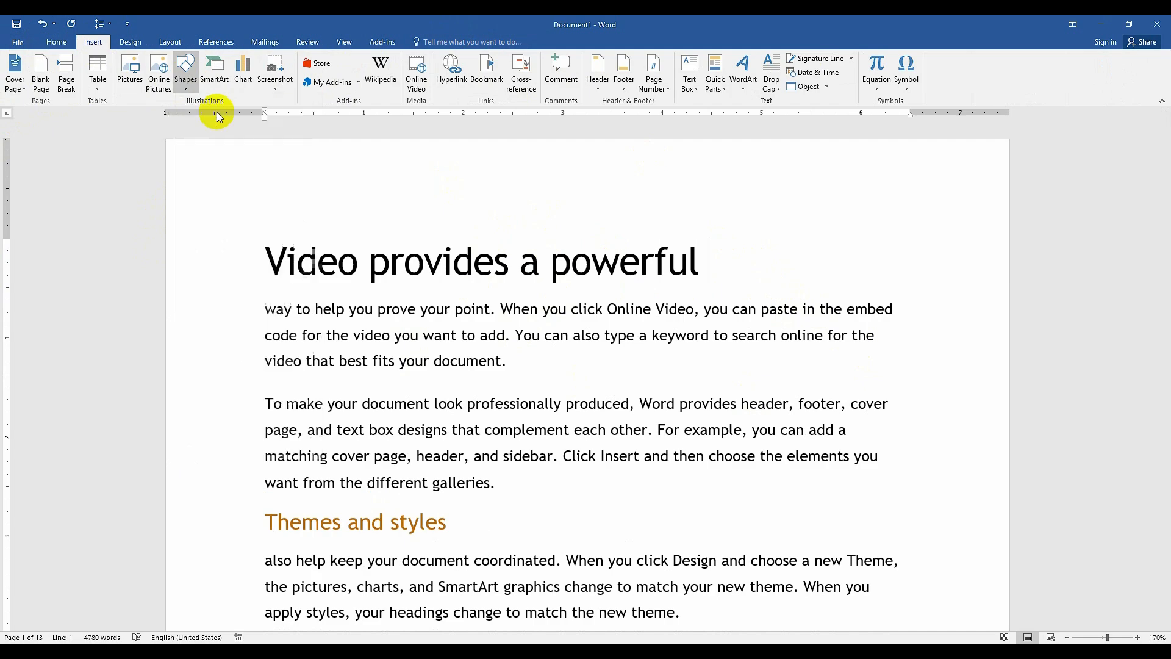
pyautogui.moveTo(203, 160)
pyautogui.mouseDown()
pyautogui.moveTo(277, 587)
pyautogui.moveTo(251, 609)
pyautogui.moveTo(249, 628)
pyautogui.mouseUp()
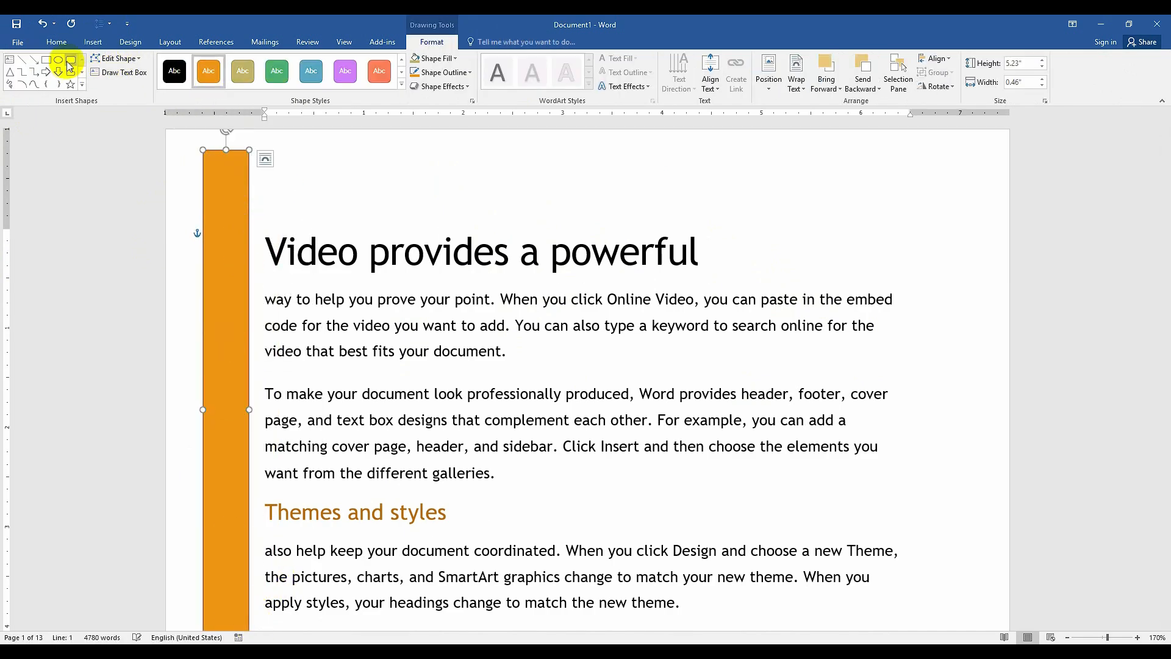
pyautogui.click(71, 64)
pyautogui.moveTo(174, 147); pyautogui.dragTo(902, 200)
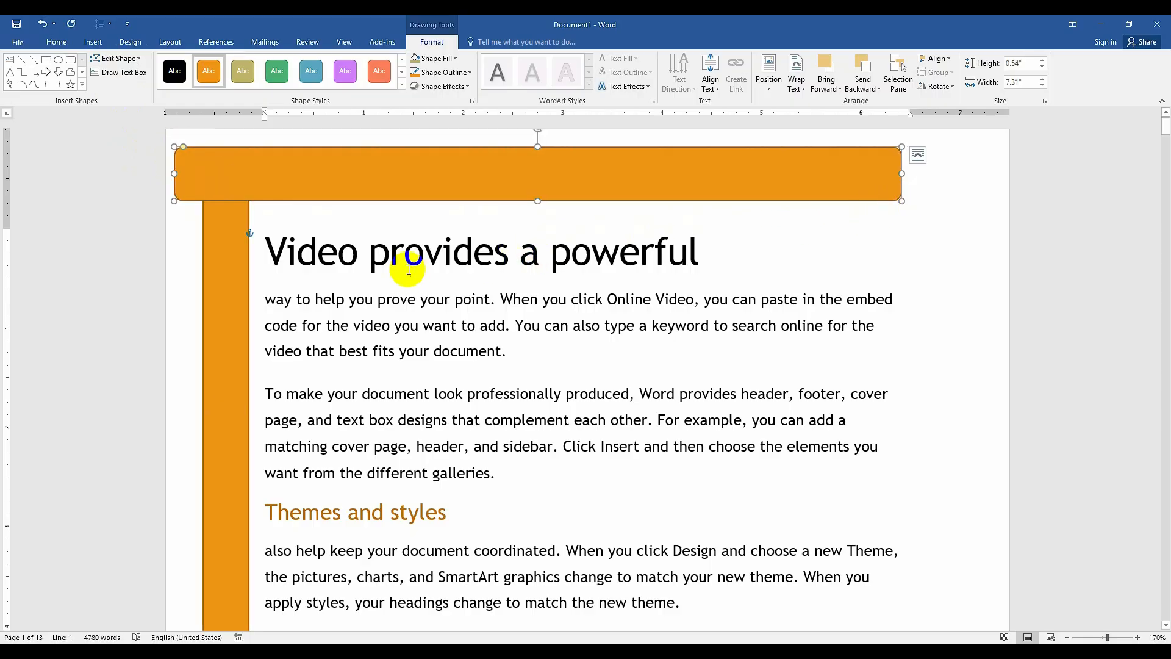
# - Try the solid black shape style on the rounded rectangle above the title
pyautogui.click(172, 72)
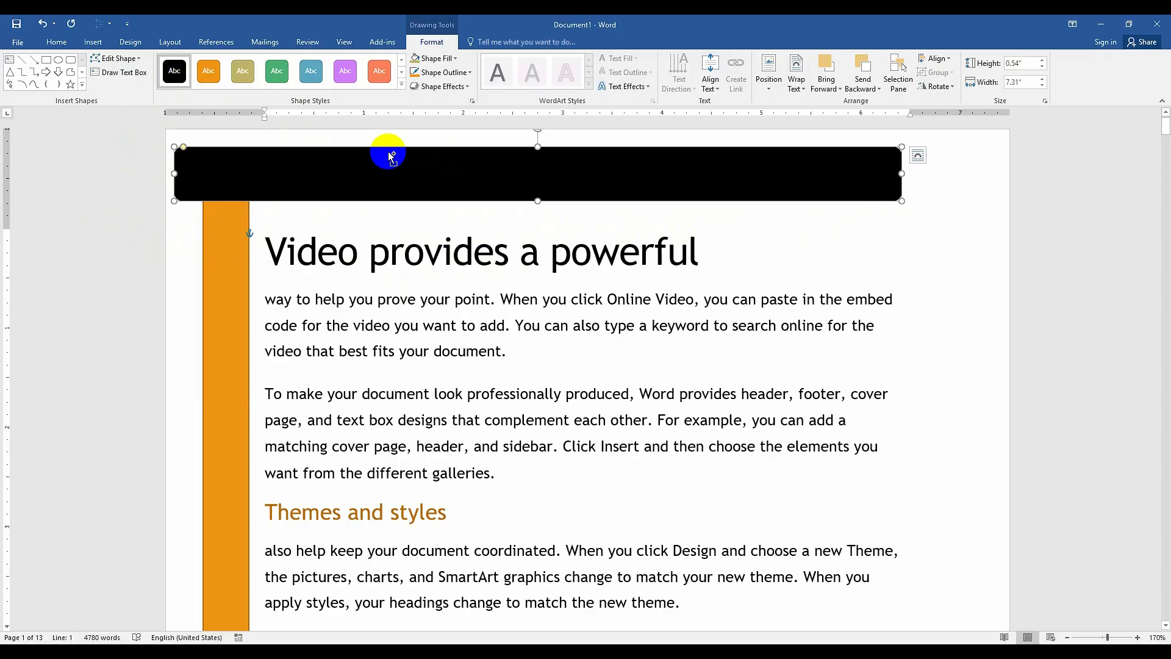
pyautogui.hotkey('ctrl', 'z')
pyautogui.click(267, 216)
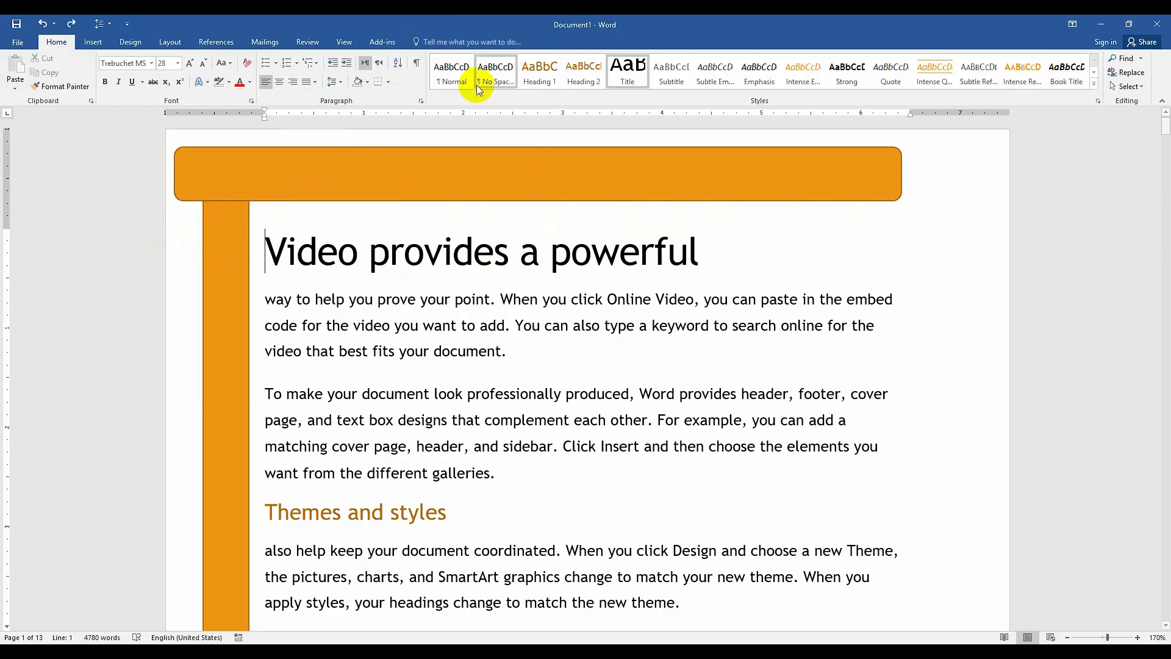
# - Look over the available document themes against the two drawn shapes
pyautogui.click(131, 41)
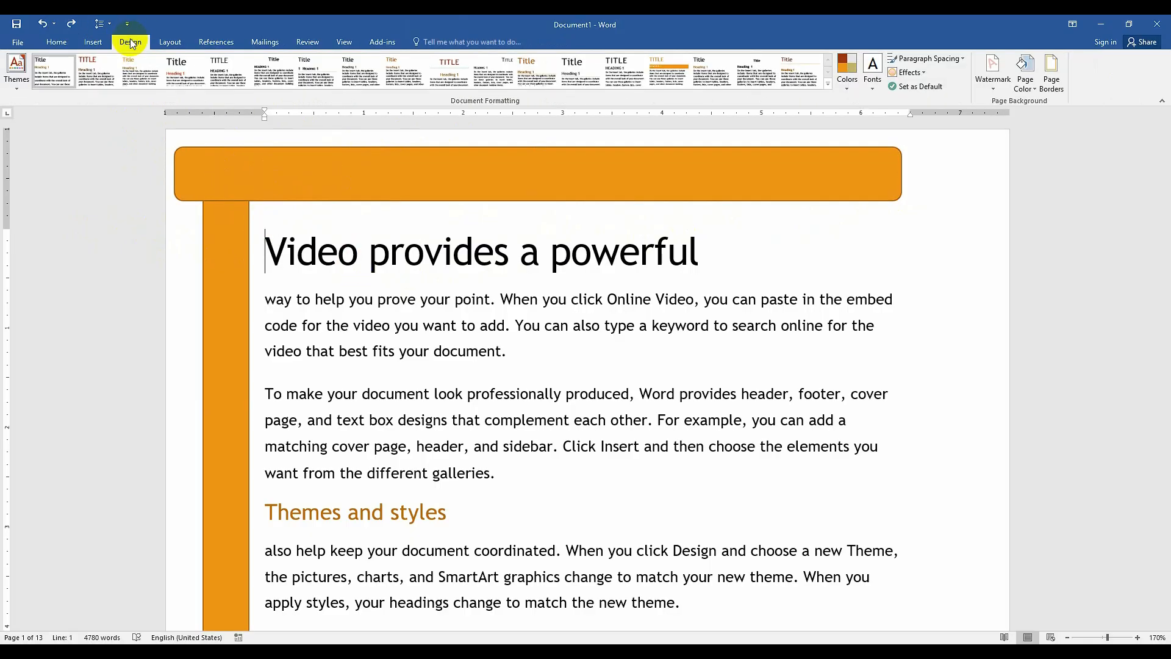
pyautogui.click(16, 70)
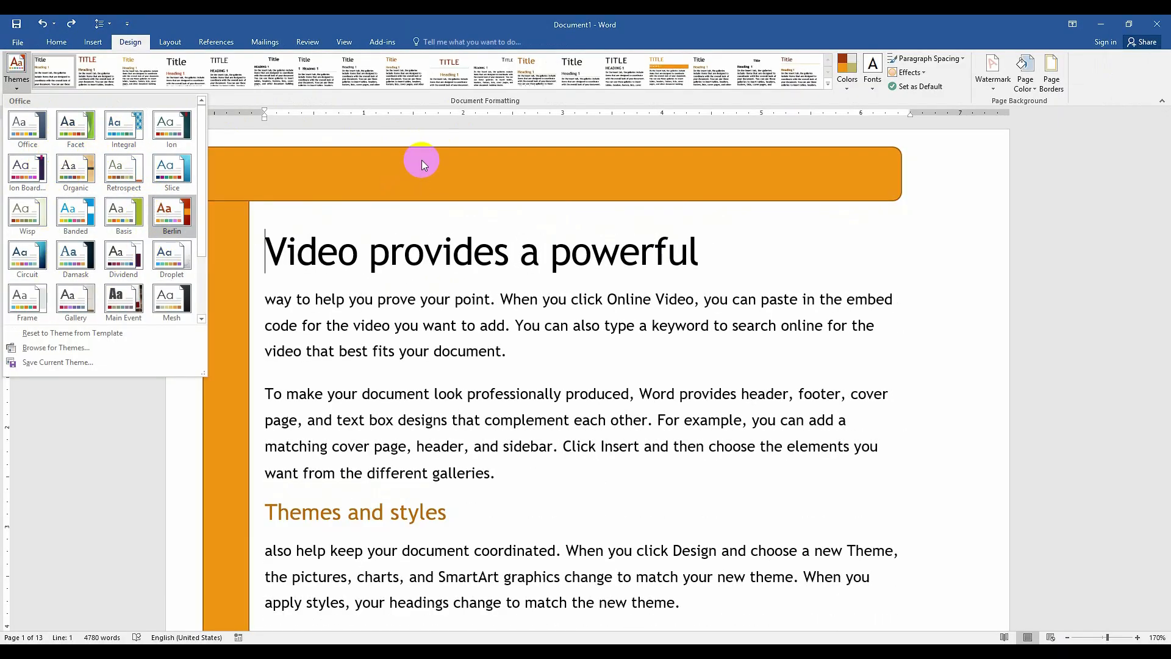
pyautogui.click(422, 170)
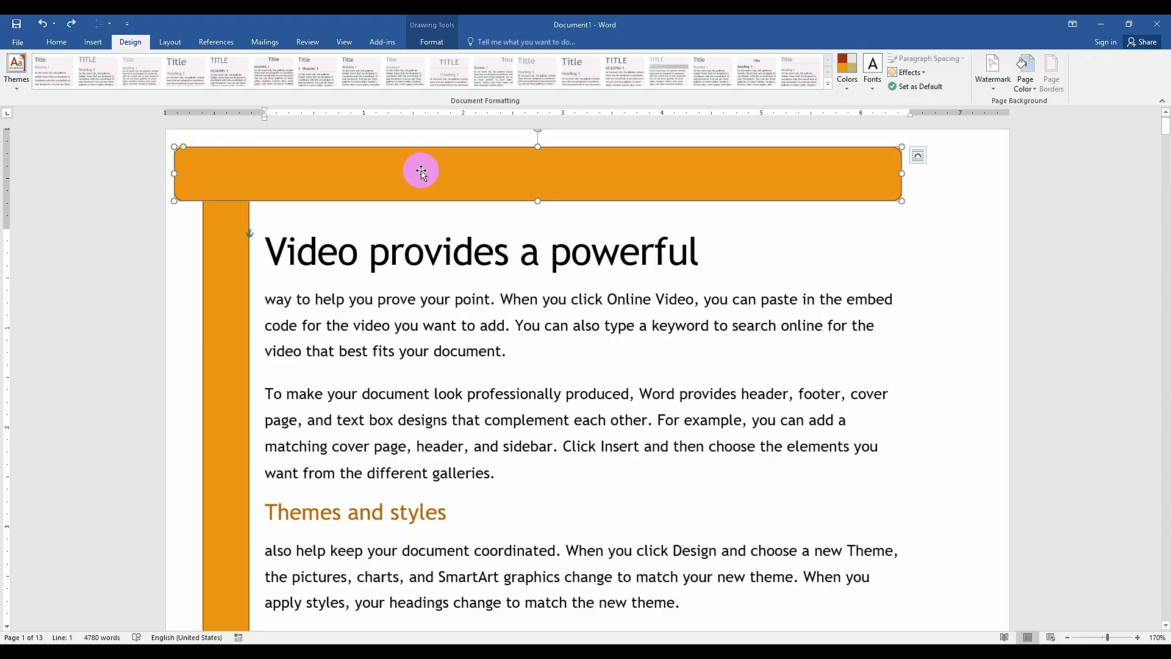
# - Fill the rounded rectangle with standard yellow and preview other themes against it
pyautogui.click(432, 40)
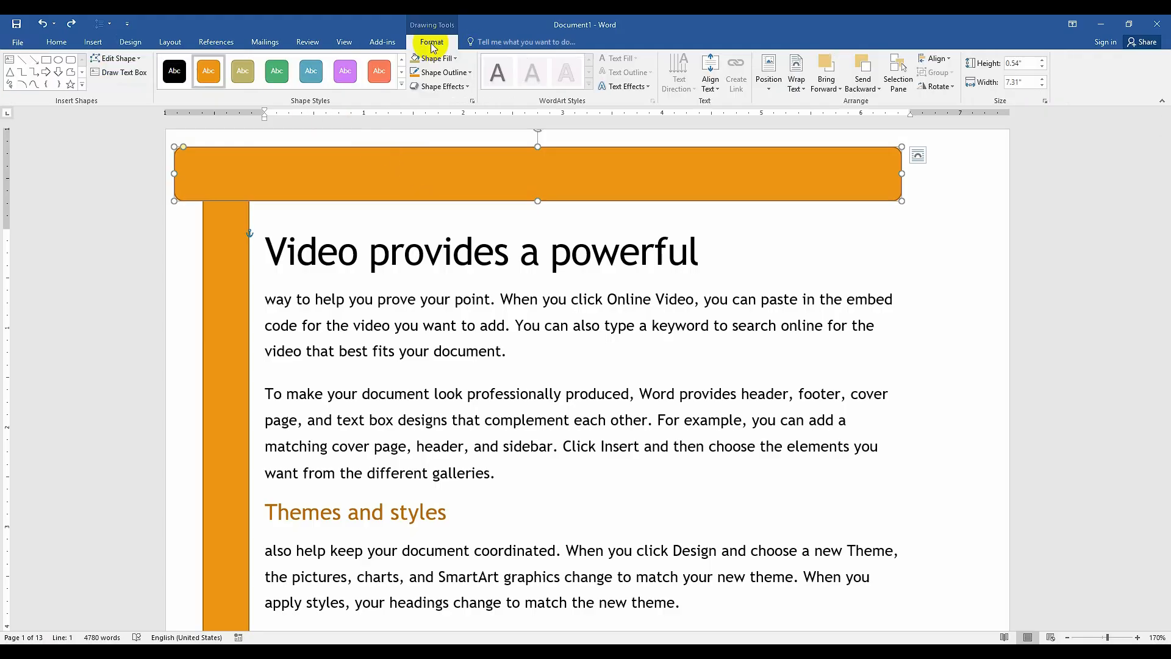
pyautogui.click(452, 64)
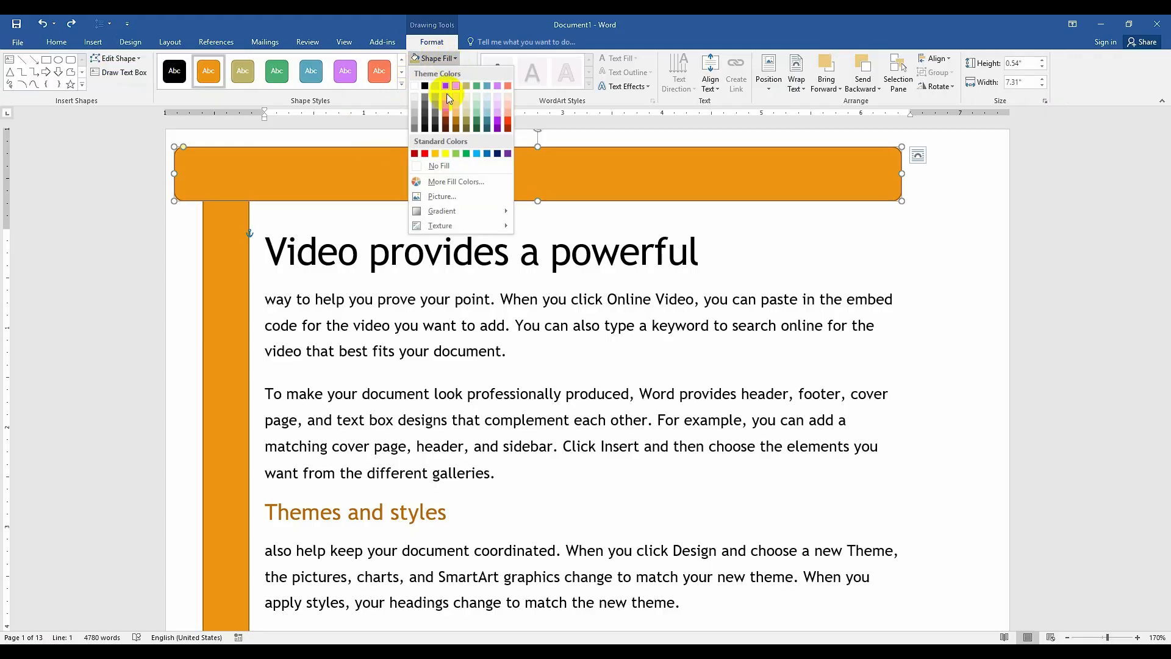
pyautogui.click(445, 152)
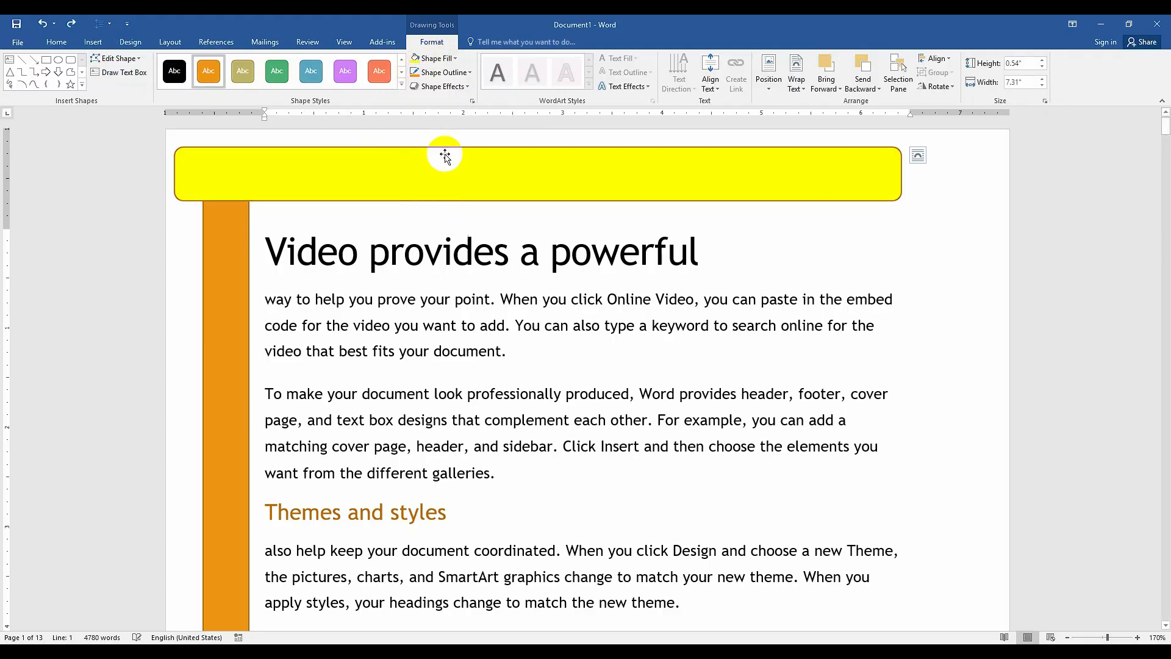
pyautogui.click(131, 42)
pyautogui.click(28, 74)
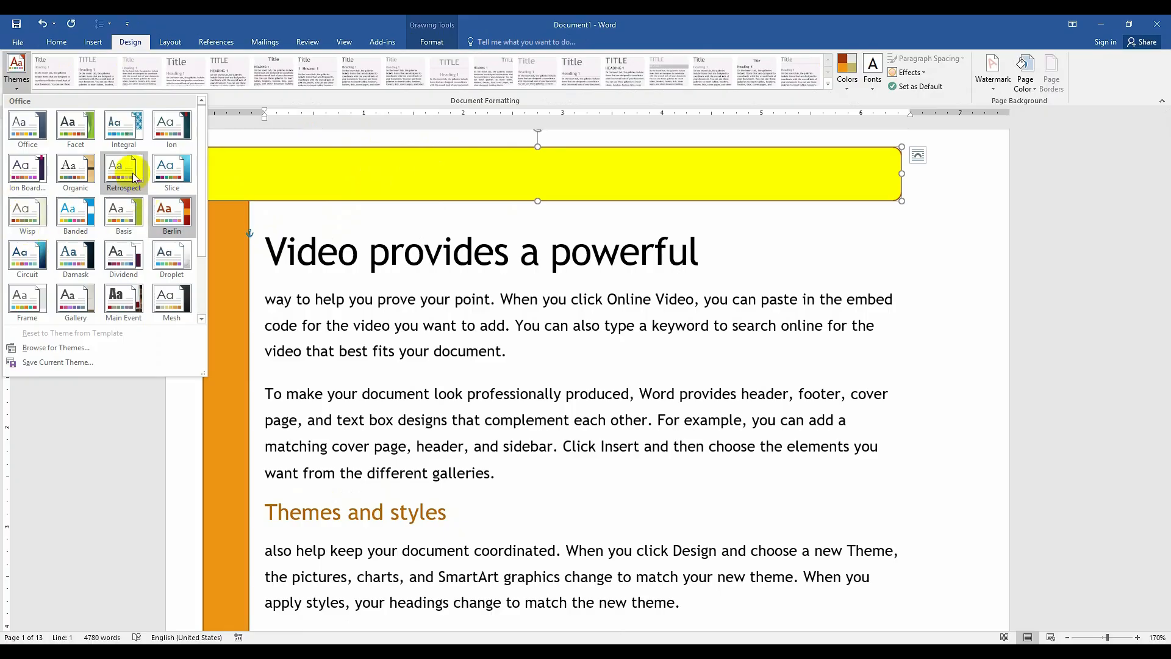
# - Apply the solid olive theme shape style to the rounded rectangle and preview themes such as Banded
pyautogui.click(432, 42)
pyautogui.click(432, 41)
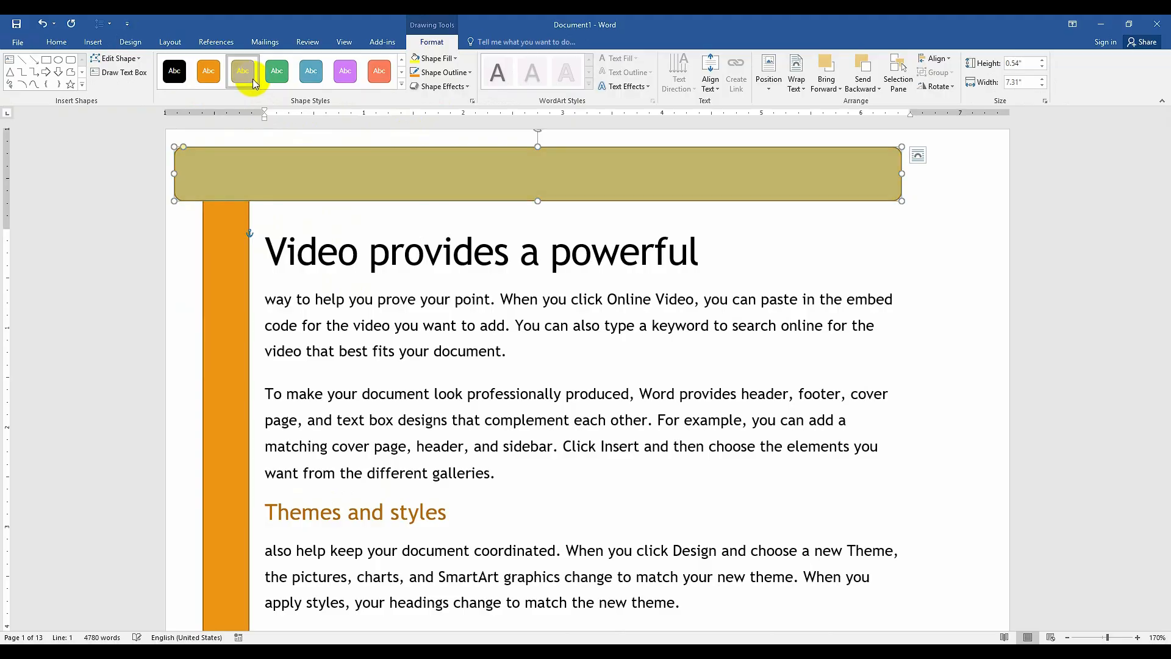
pyautogui.click(255, 84)
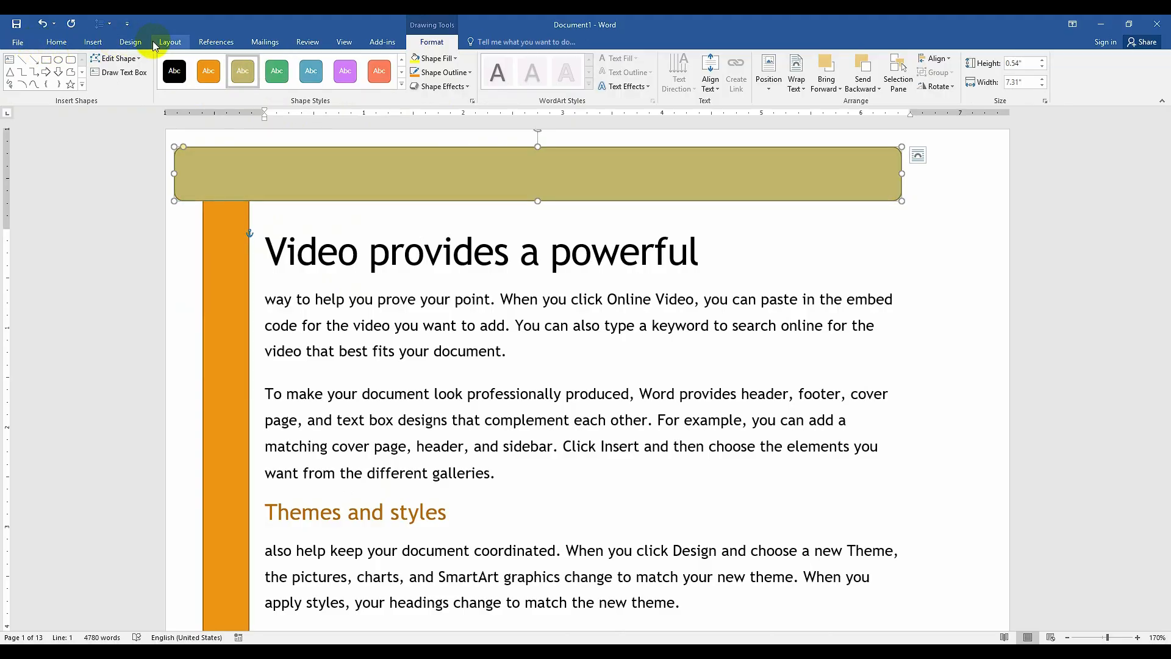
pyautogui.click(130, 42)
pyautogui.click(16, 70)
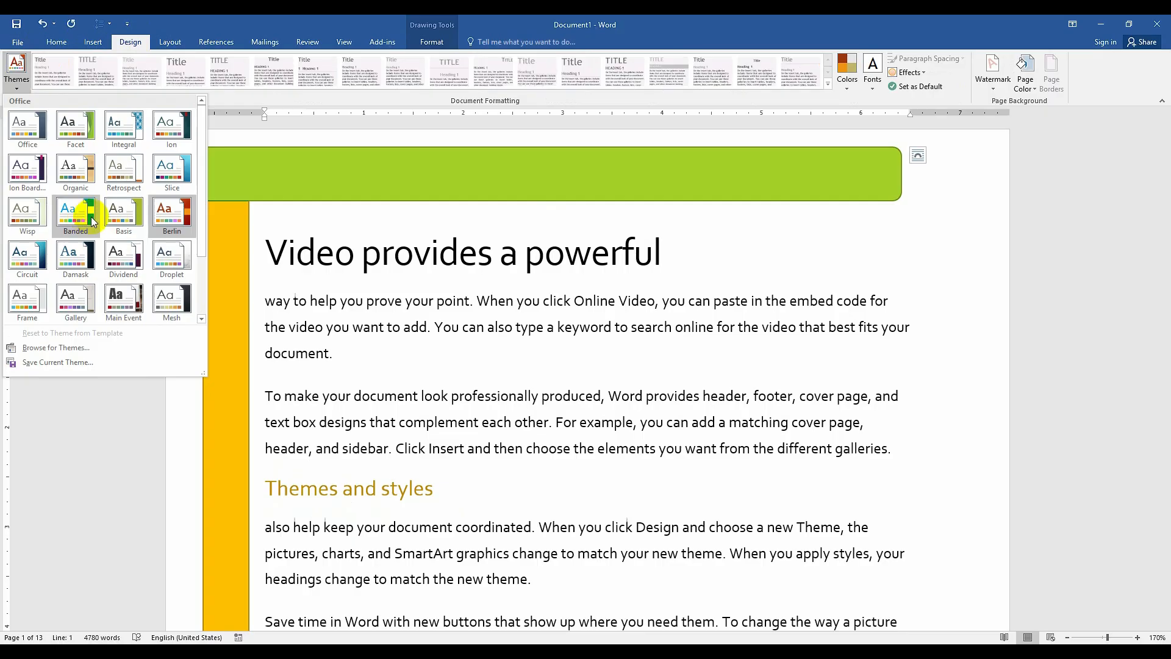
# - Try a standard yellow fill on the rounded rectangle again while checking it against the document themes
pyautogui.click(437, 39)
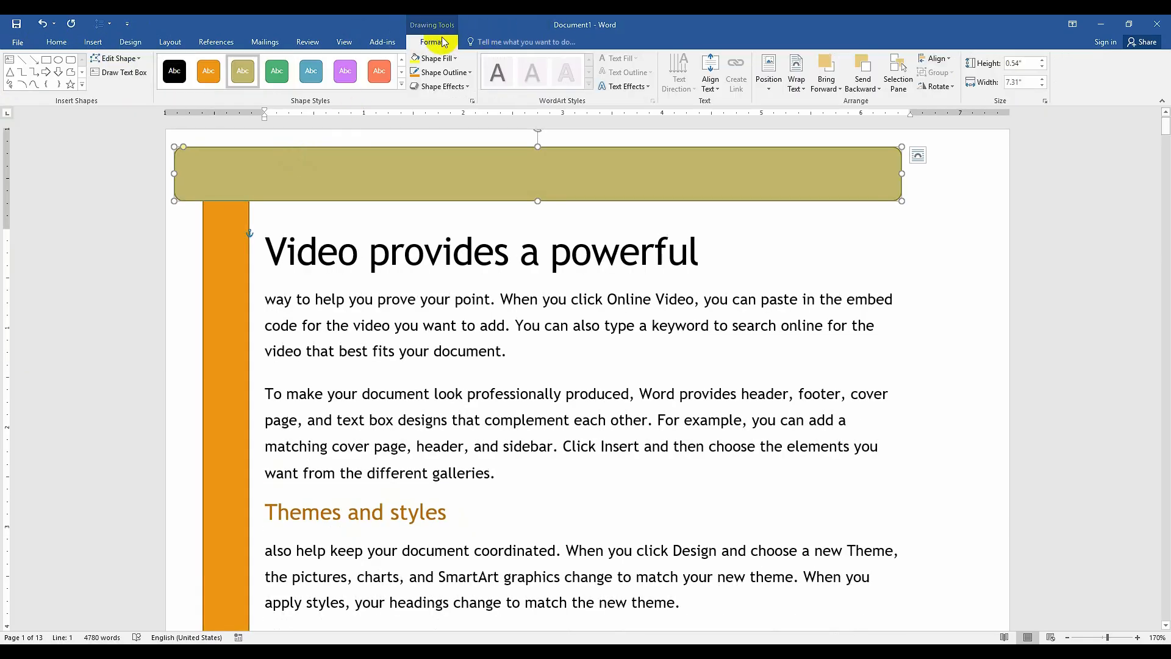
pyautogui.click(457, 59)
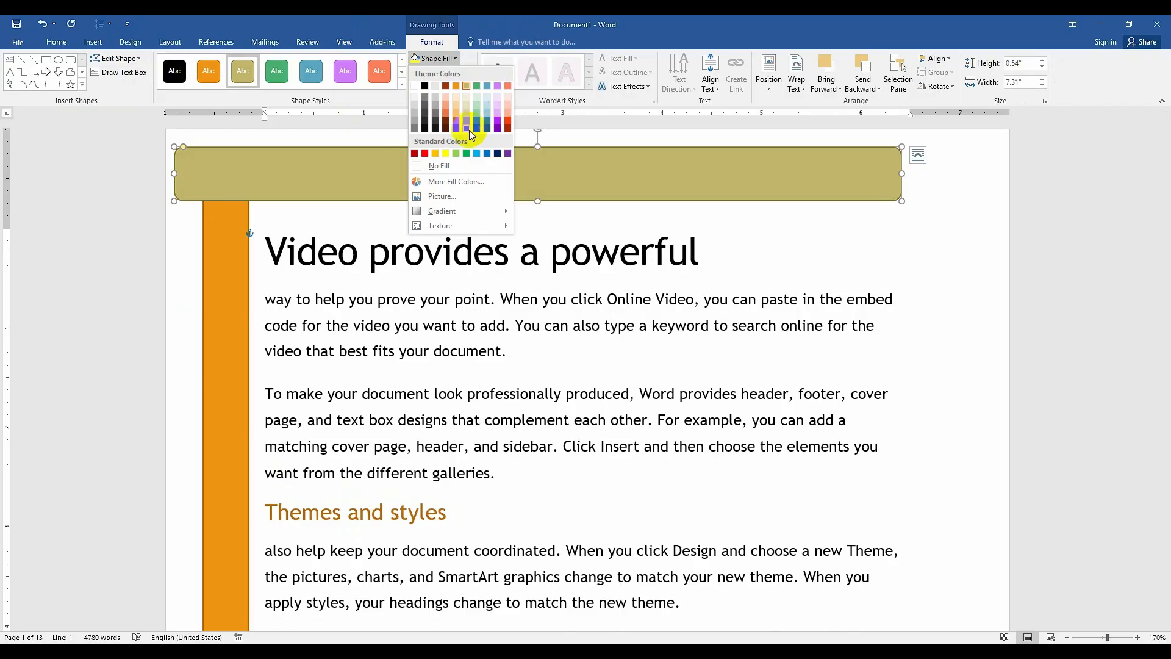
pyautogui.click(444, 153)
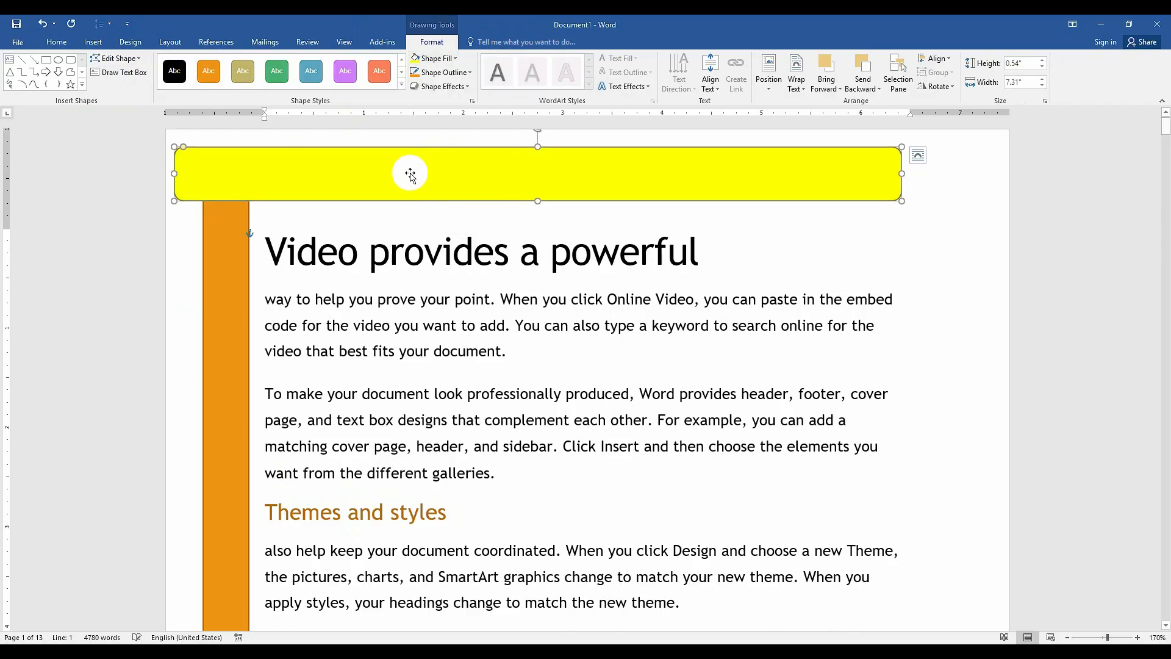
pyautogui.click(145, 42)
pyautogui.click(16, 71)
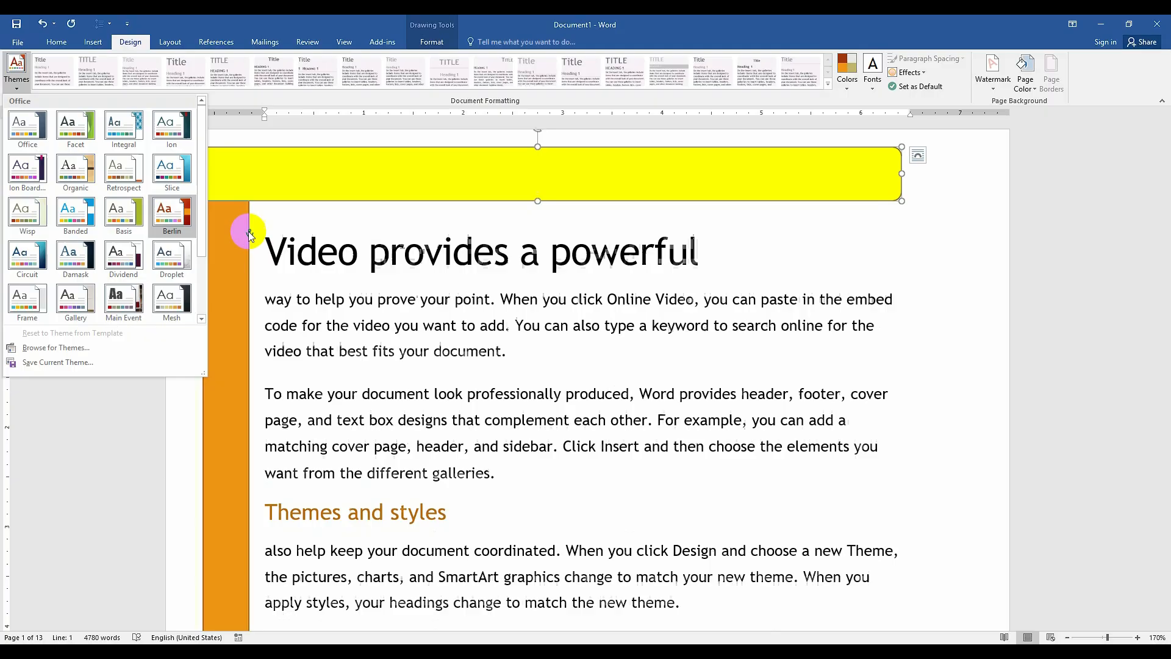
pyautogui.click(353, 236)
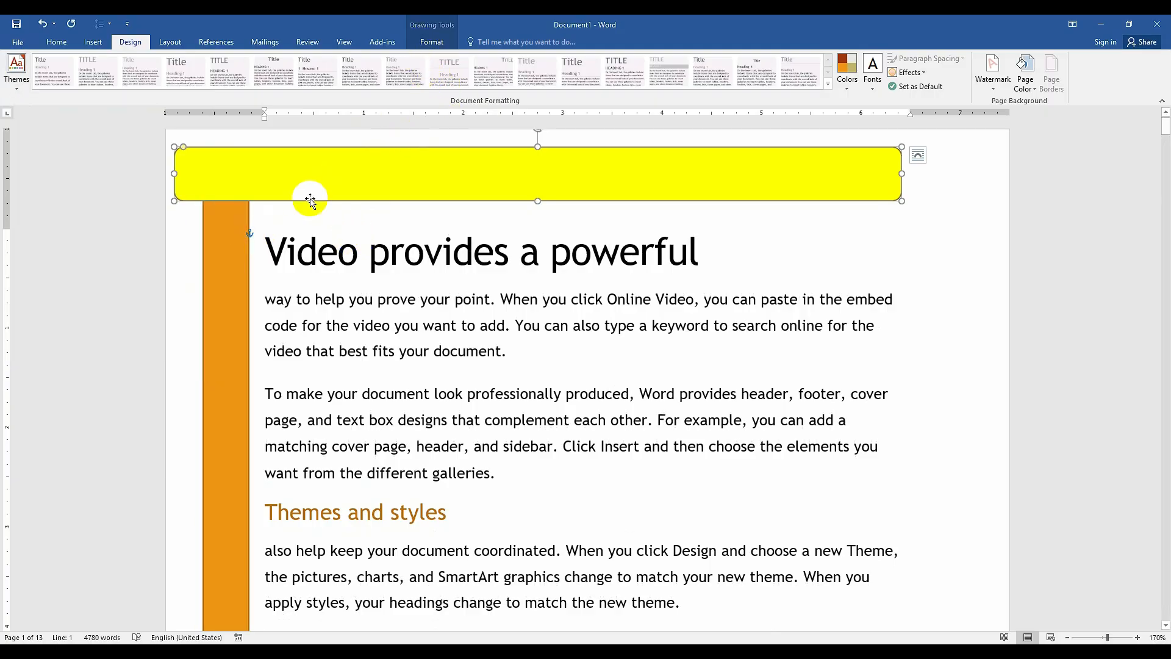
pyautogui.hotkey('ctrl', 'z')
# - Apply the coral gradient shape style from the last row of Theme Styles to the rounded rectangle
pyautogui.click(431, 40)
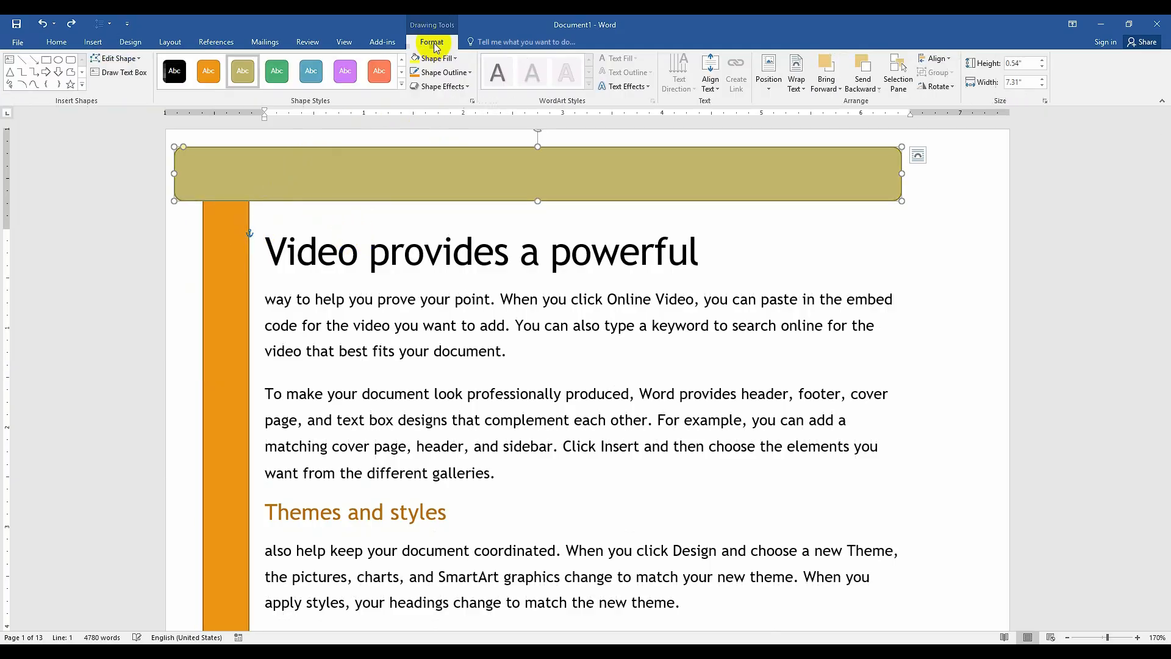
pyautogui.click(401, 85)
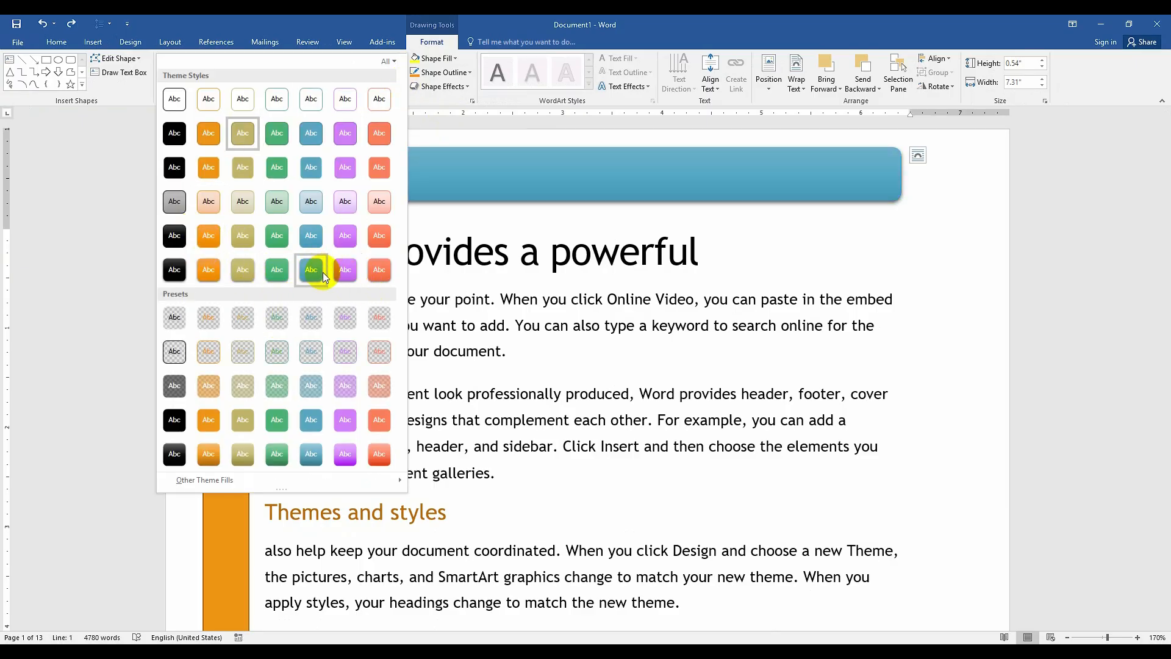
pyautogui.click(376, 270)
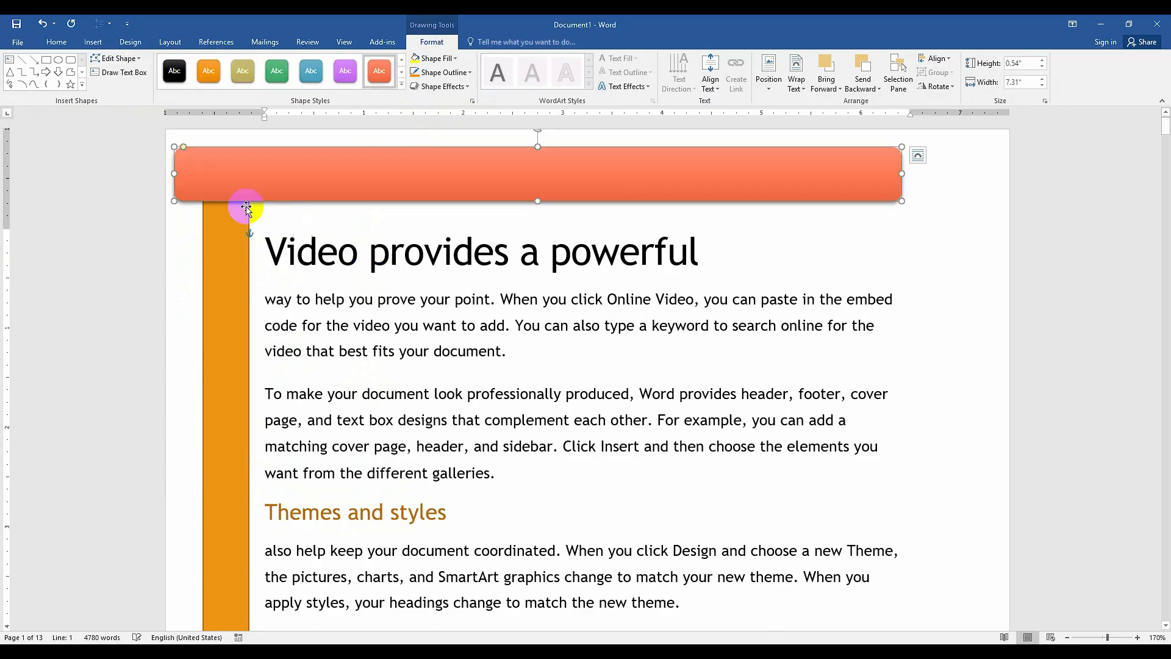
# - Preview themes such as Damask and apply the Mesh theme to the document
pyautogui.click(129, 42)
pyautogui.click(16, 68)
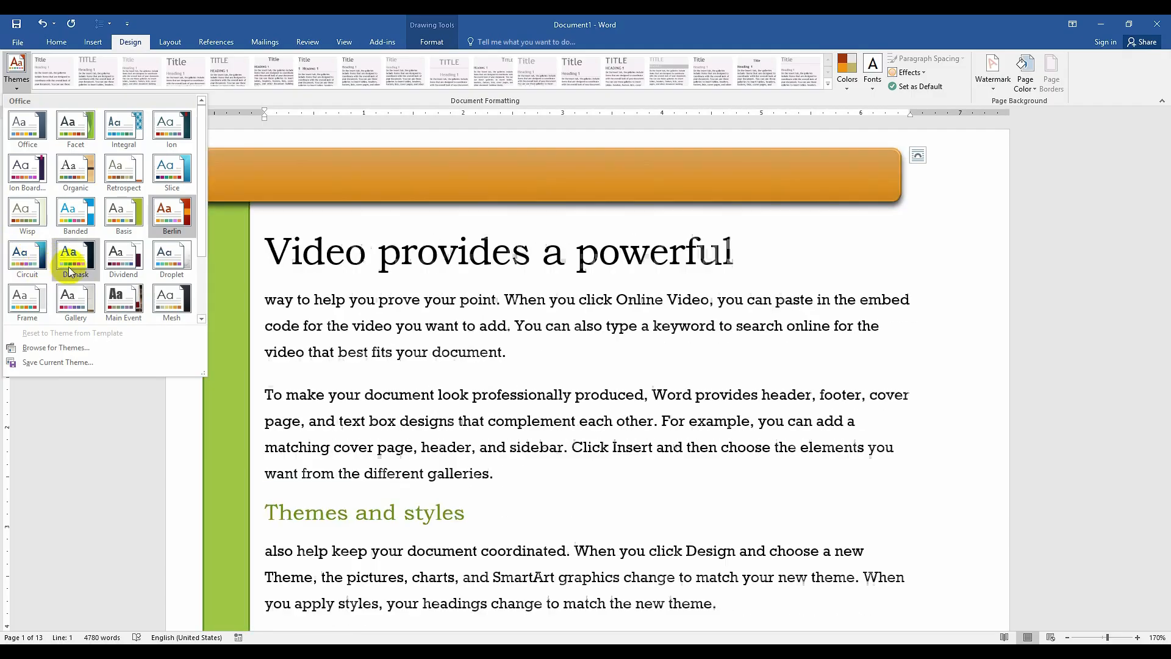
pyautogui.click(161, 303)
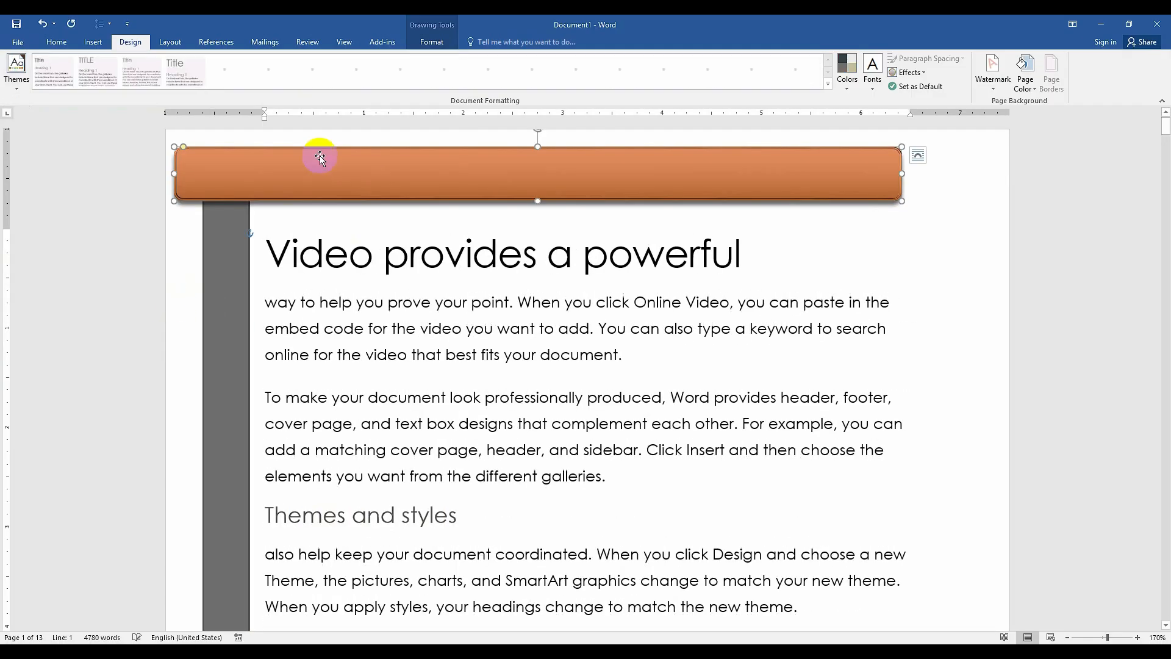
# - Fill the vertical rectangle in the left margin with a dark olive theme color
pyautogui.click(235, 266)
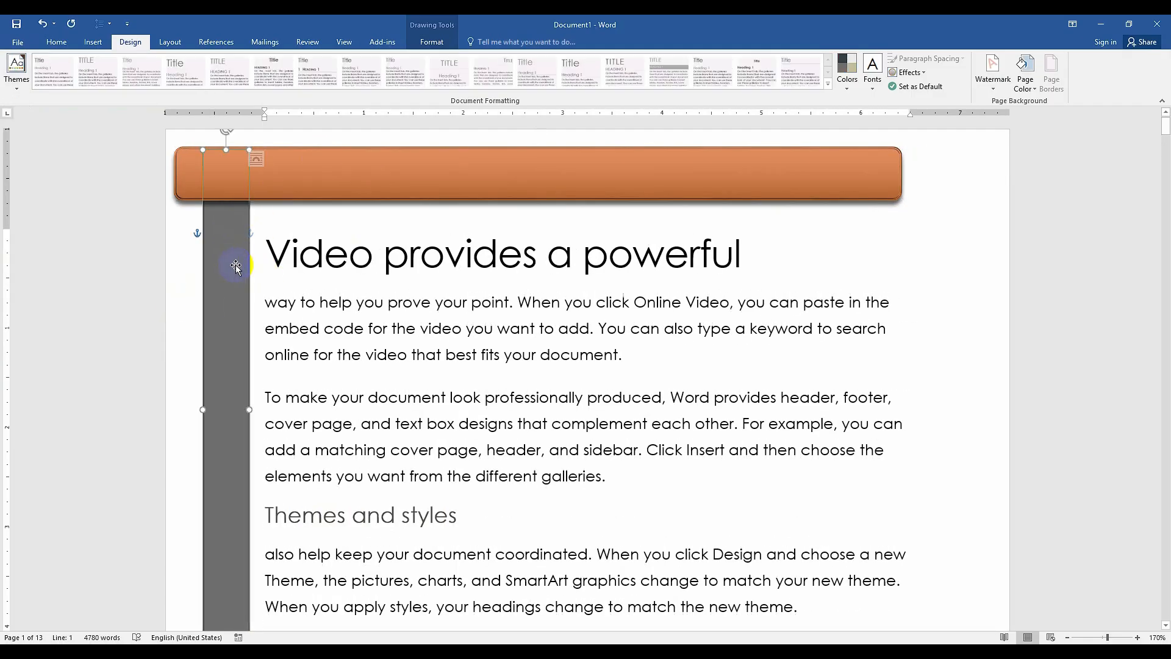
pyautogui.click(432, 41)
pyautogui.click(432, 58)
pyautogui.click(456, 127)
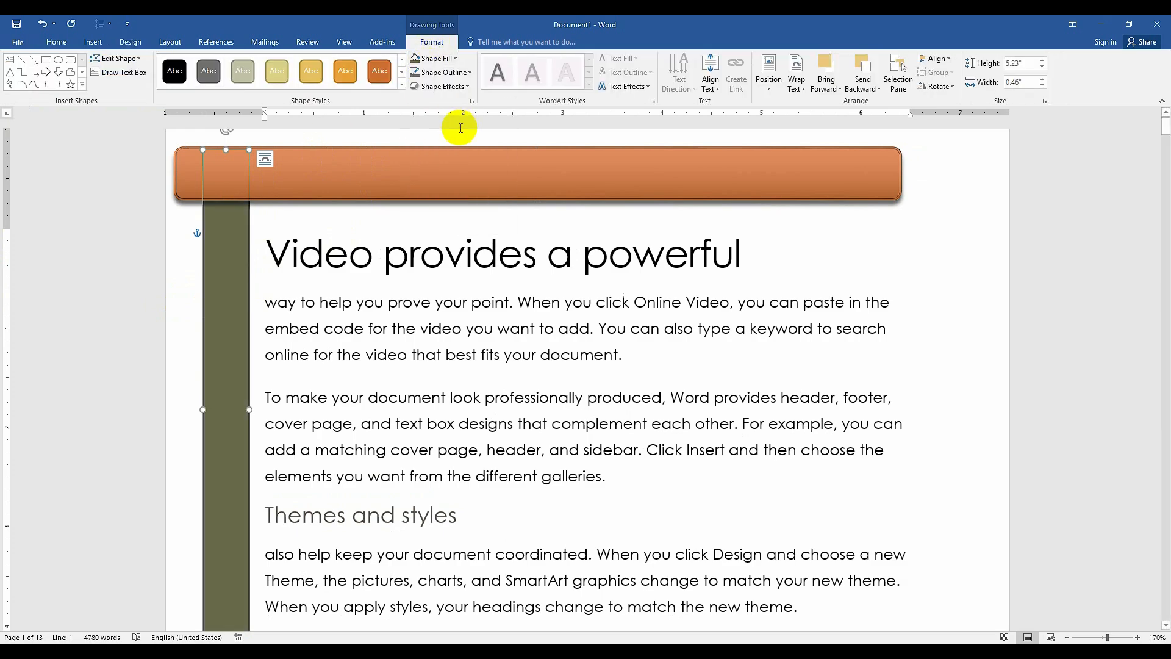
# - Select both shapes together and look at the theme choices, including the option to save the current theme
pyautogui.keyDown('shift'); pyautogui.click(404, 178); pyautogui.keyUp('shift')
pyautogui.click(122, 47)
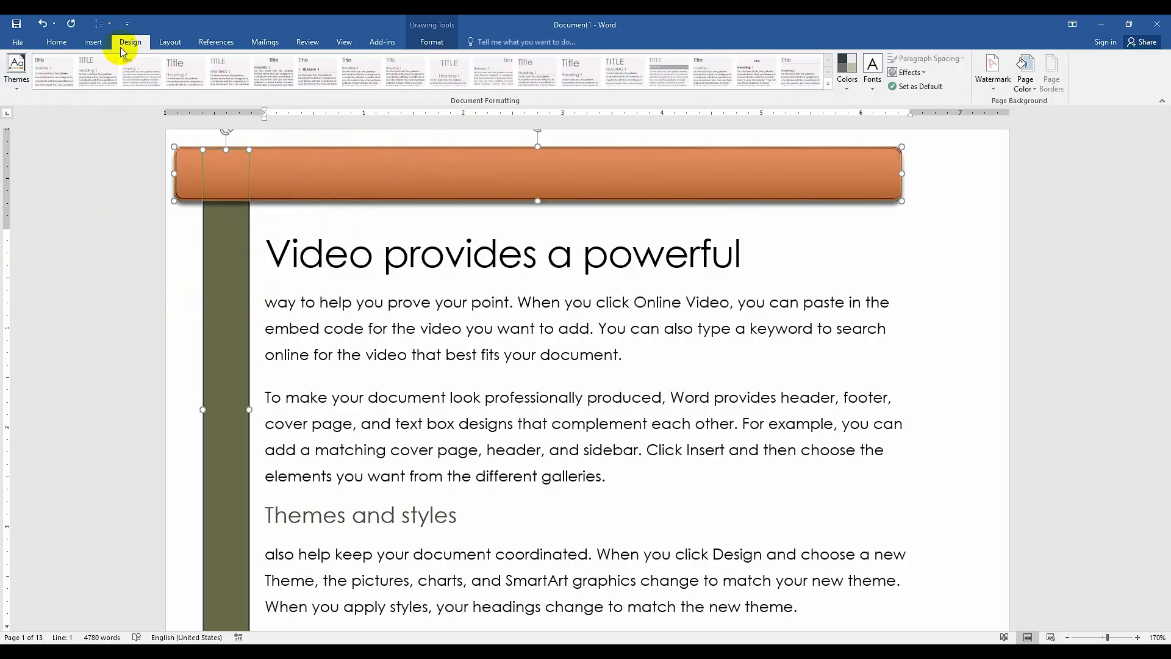
pyautogui.click(12, 70)
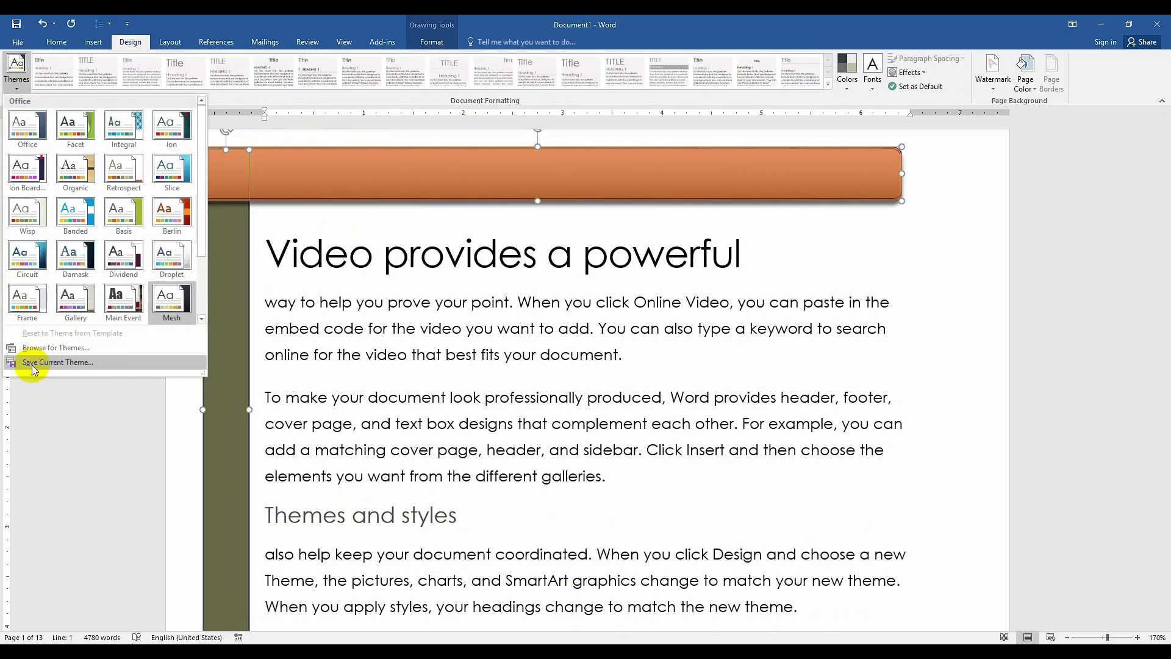
pyautogui.click(361, 349)
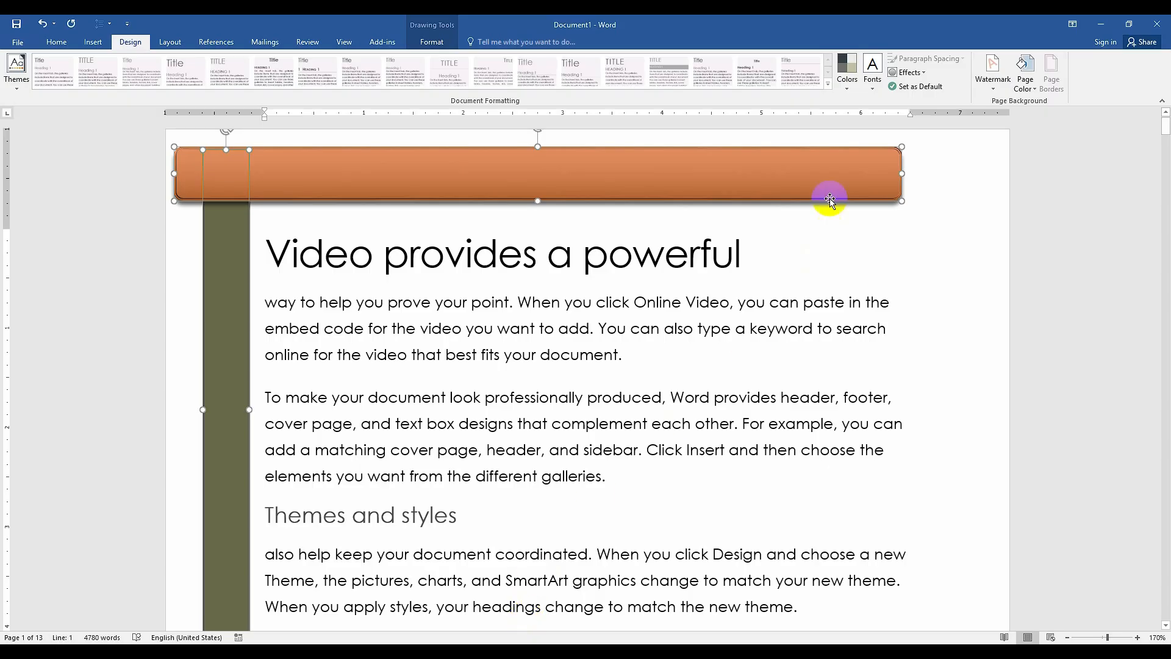
# - Preview the theme color sets and examine the color choices offered for creating new theme colors
pyautogui.click(847, 76)
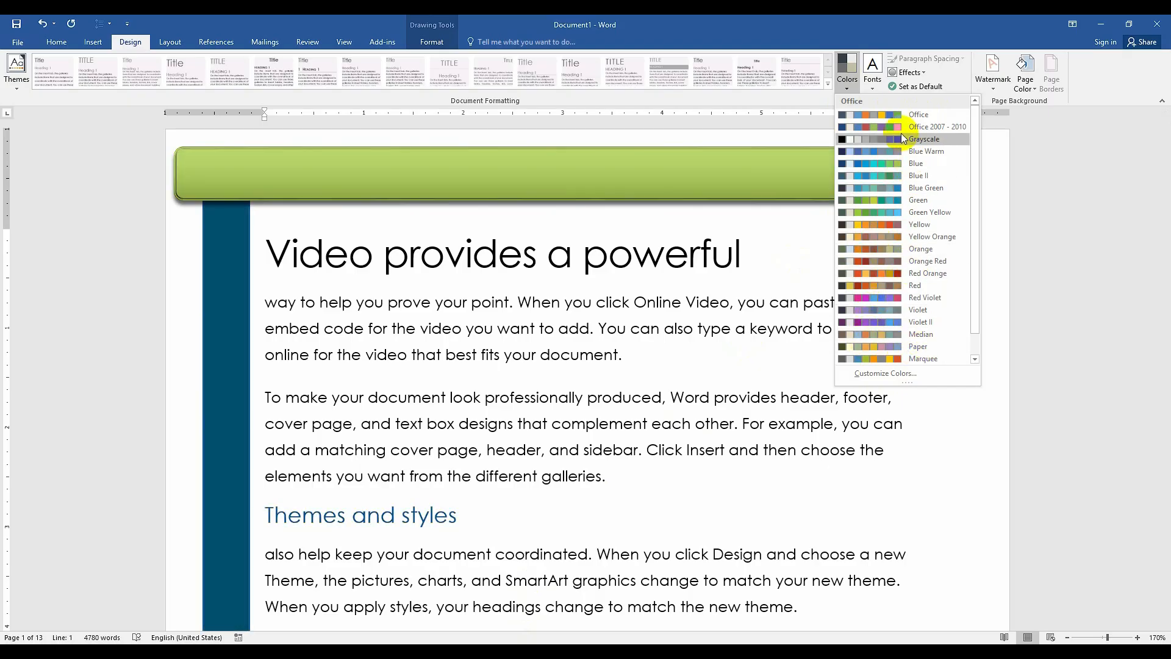
pyautogui.click(894, 372)
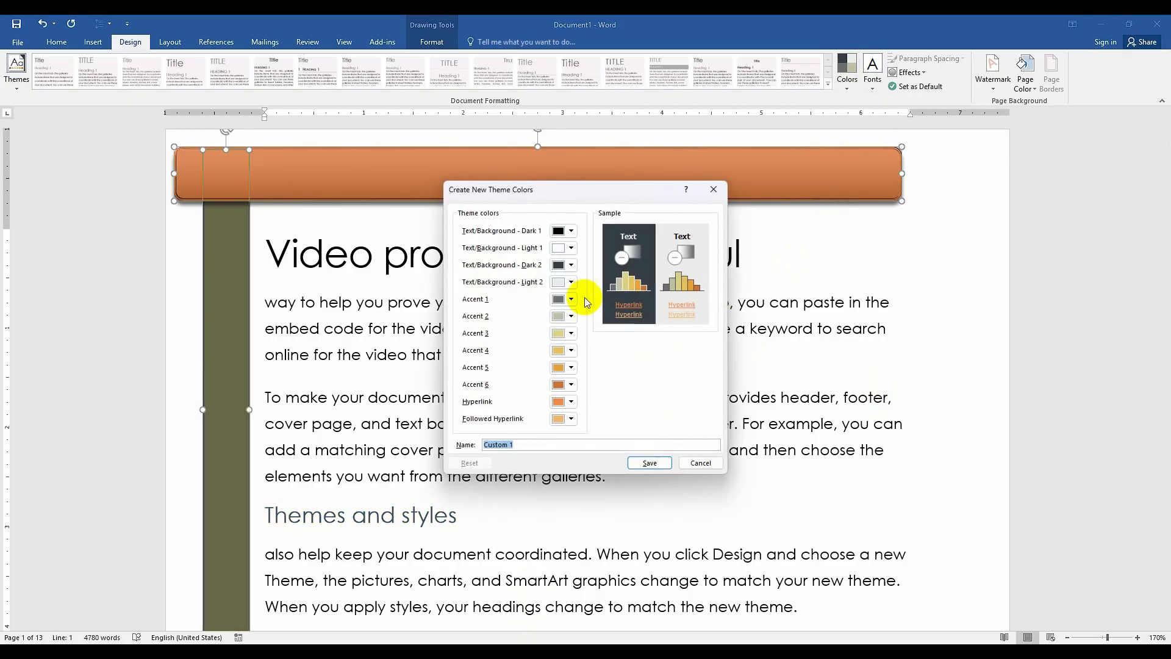
pyautogui.click(569, 369)
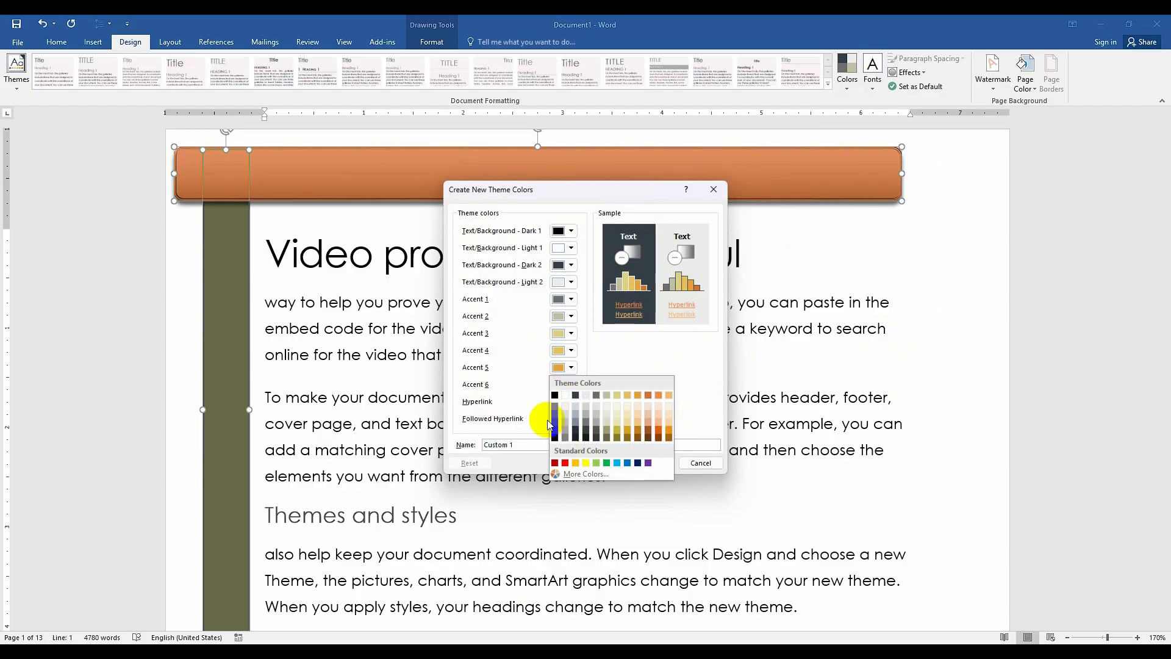
pyautogui.click(560, 231)
pyautogui.click(639, 383)
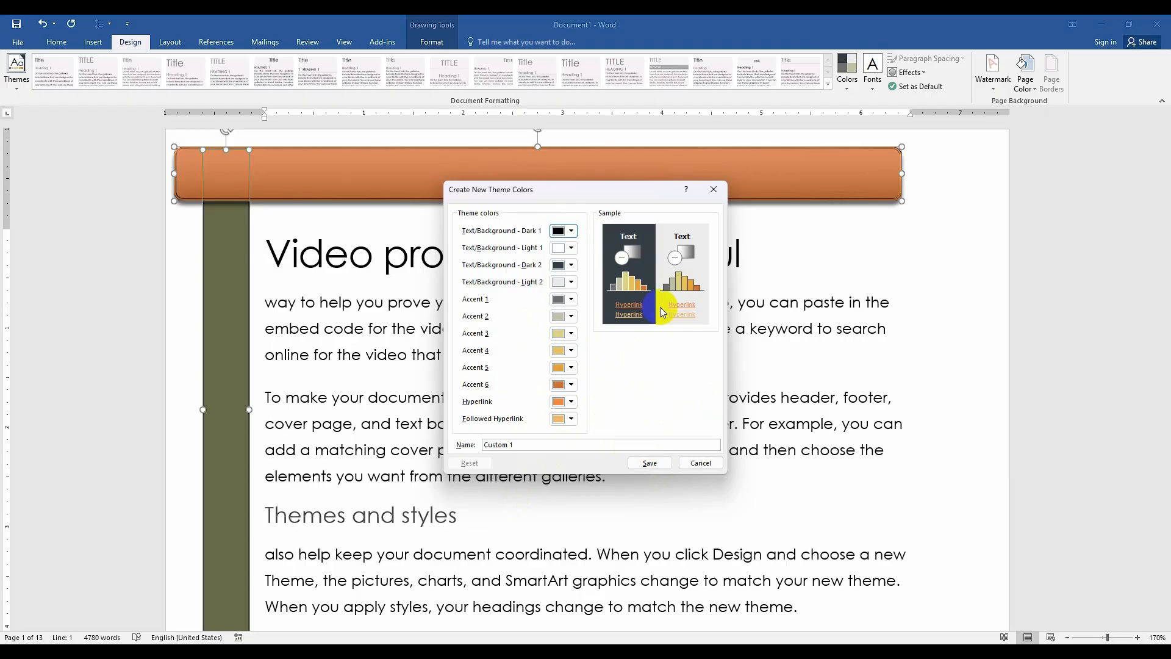
pyautogui.click(713, 193)
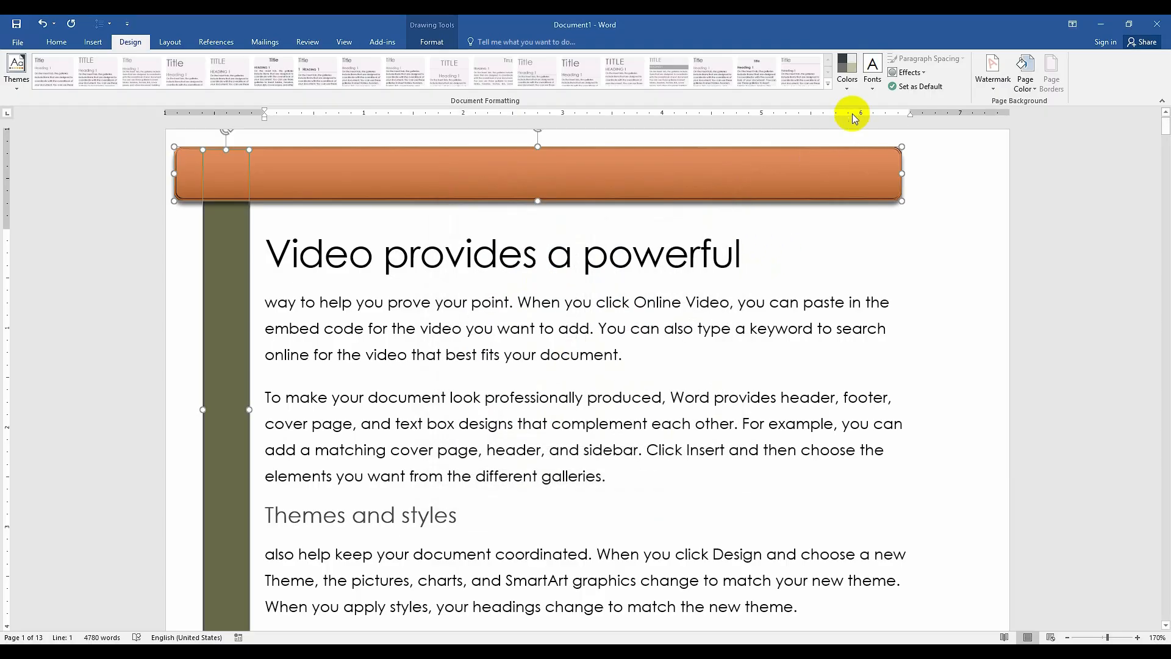
# - Try a custom theme color set with dark olive for Text/Background - Dark 1 and light orange for Text/Background - Light 1
pyautogui.click(846, 72)
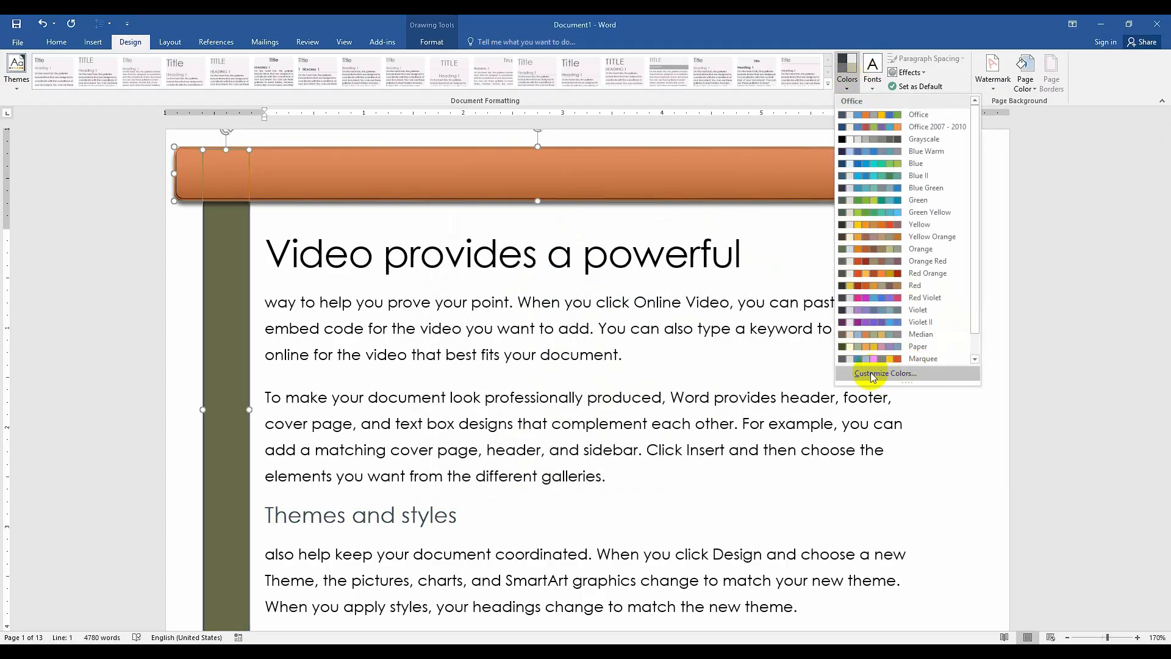
pyautogui.click(888, 378)
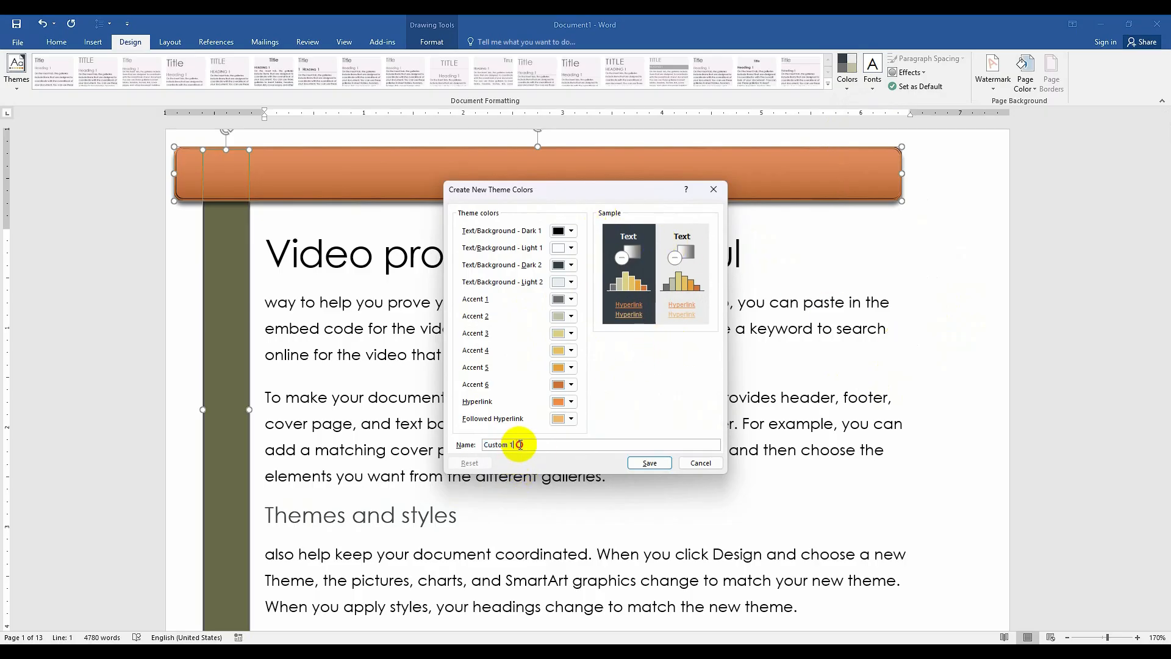
pyautogui.moveTo(519, 444); pyautogui.dragTo(484, 444)
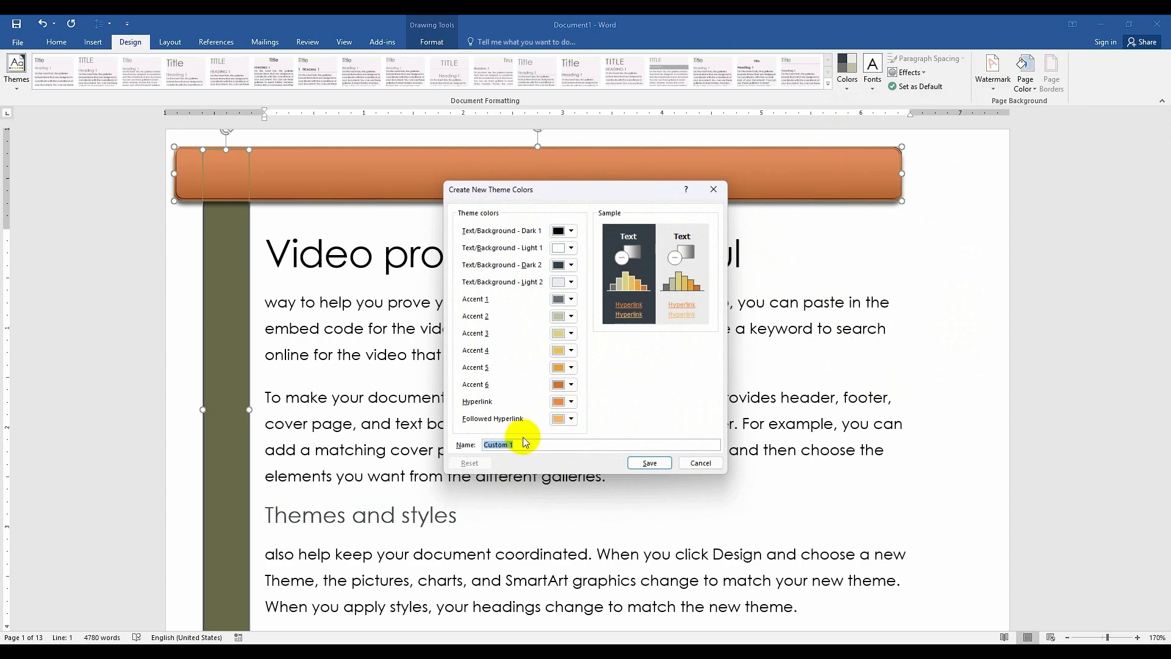
pyautogui.click(562, 231)
pyautogui.click(597, 314)
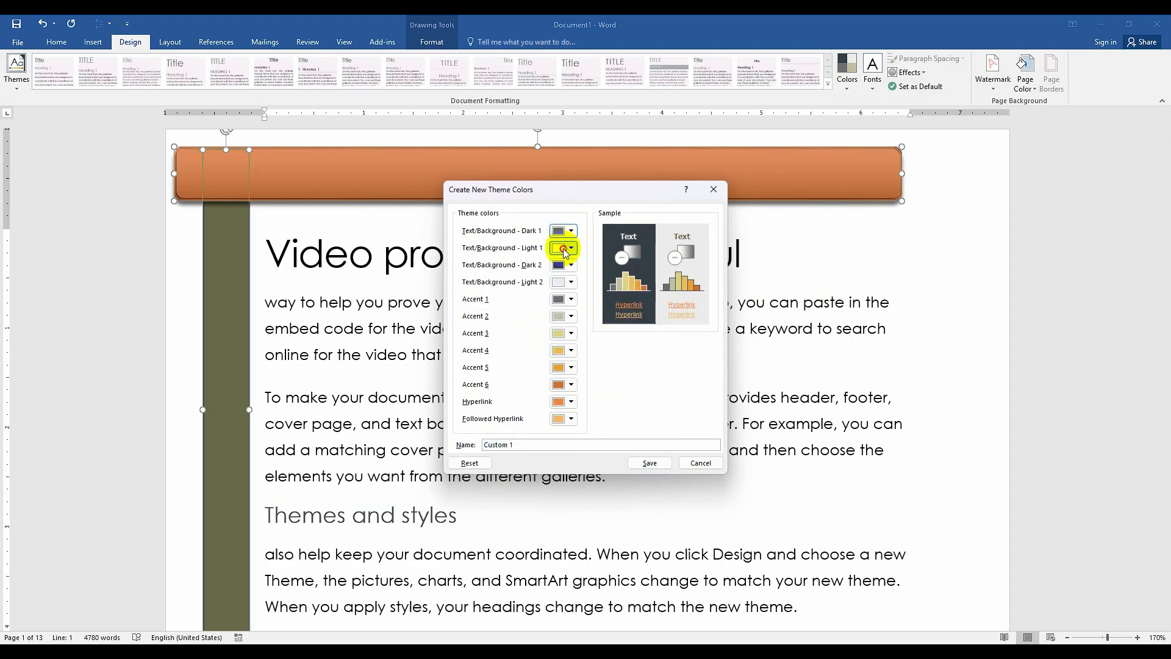
pyautogui.click(564, 249)
pyautogui.click(583, 306)
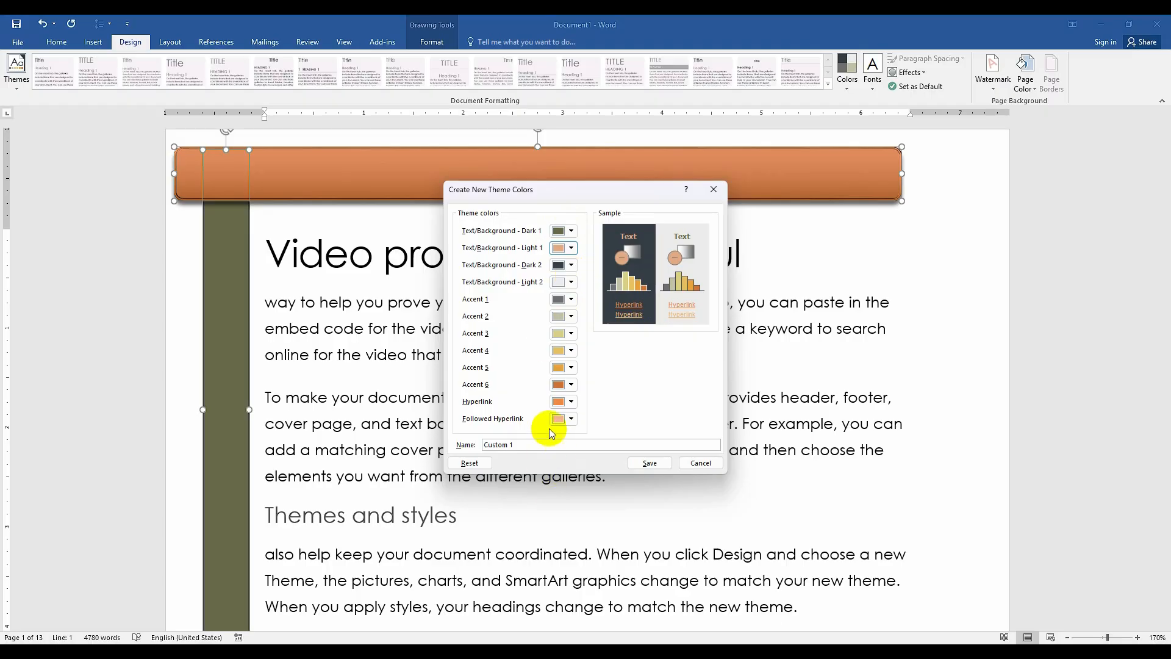
pyautogui.moveTo(556, 446); pyautogui.dragTo(448, 438)
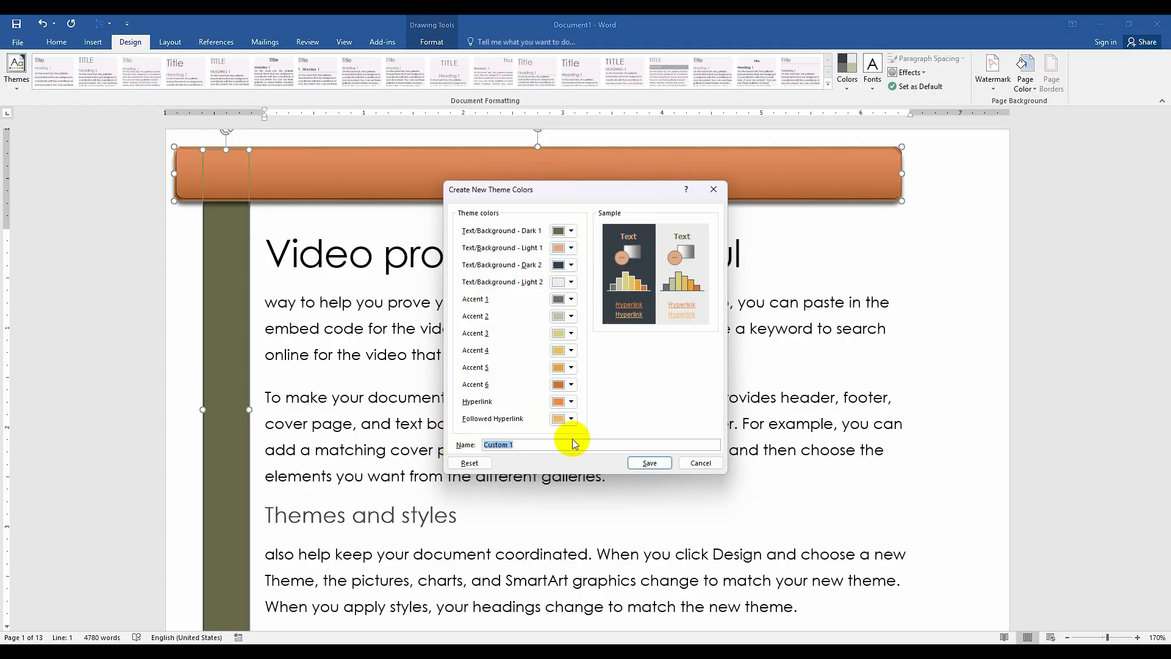
pyautogui.click(697, 464)
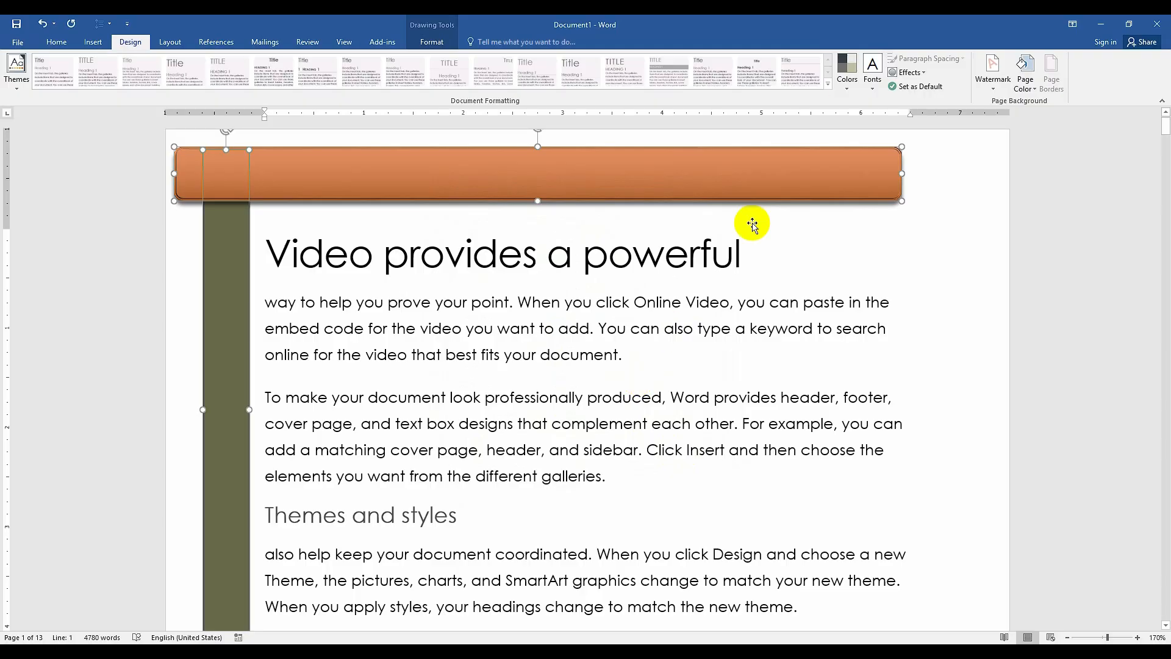
# - Look through the theme color sets and preview the theme font pairs on the document
pyautogui.click(845, 68)
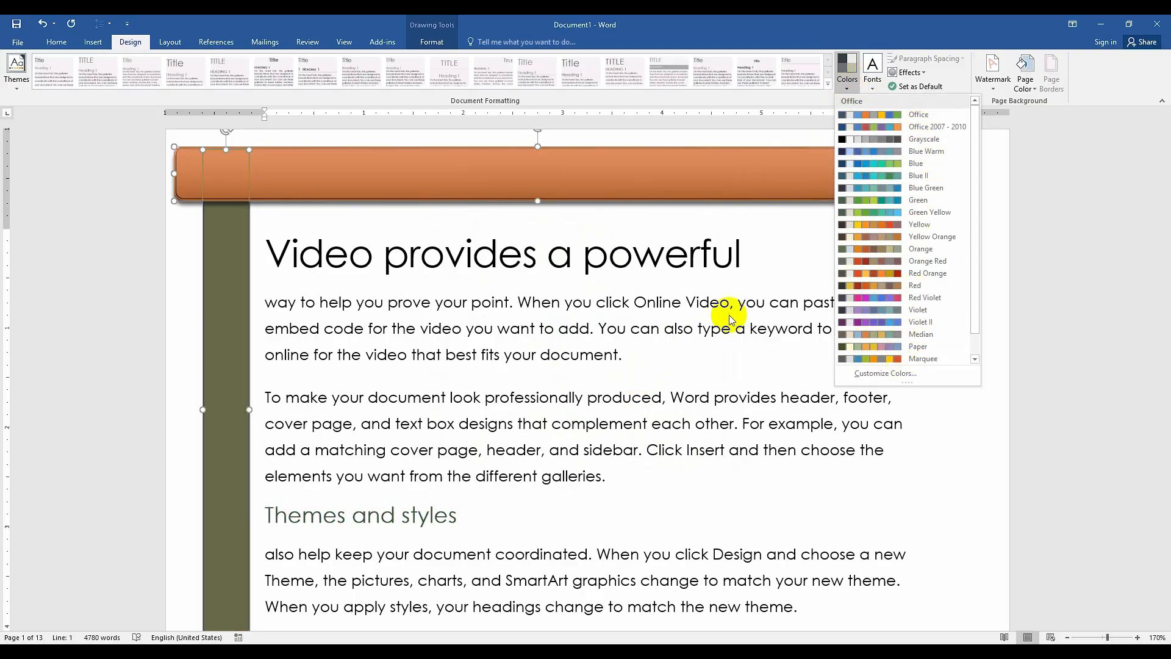
pyautogui.click(918, 346)
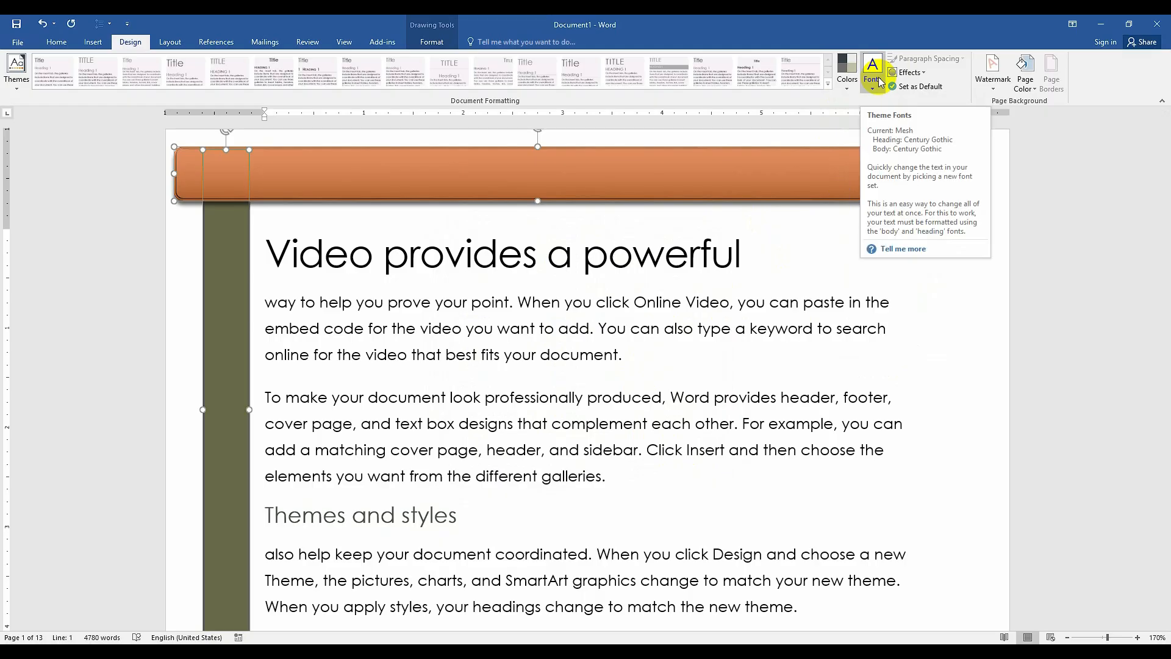
pyautogui.click(877, 80)
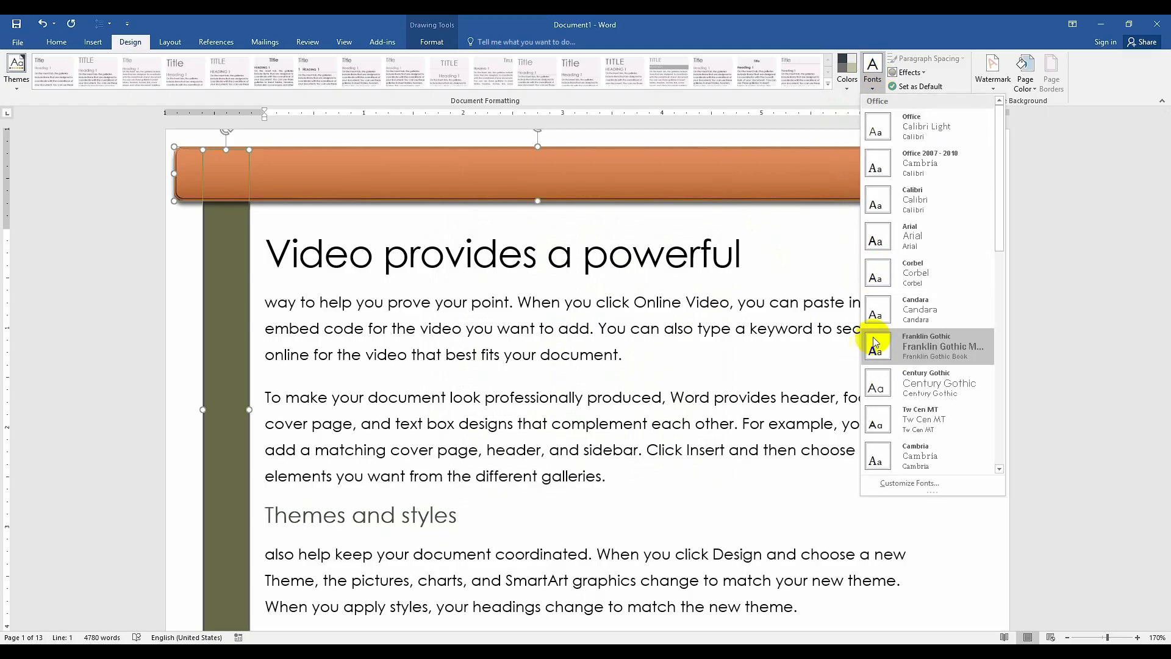
pyautogui.scroll(-5, 948, 293)
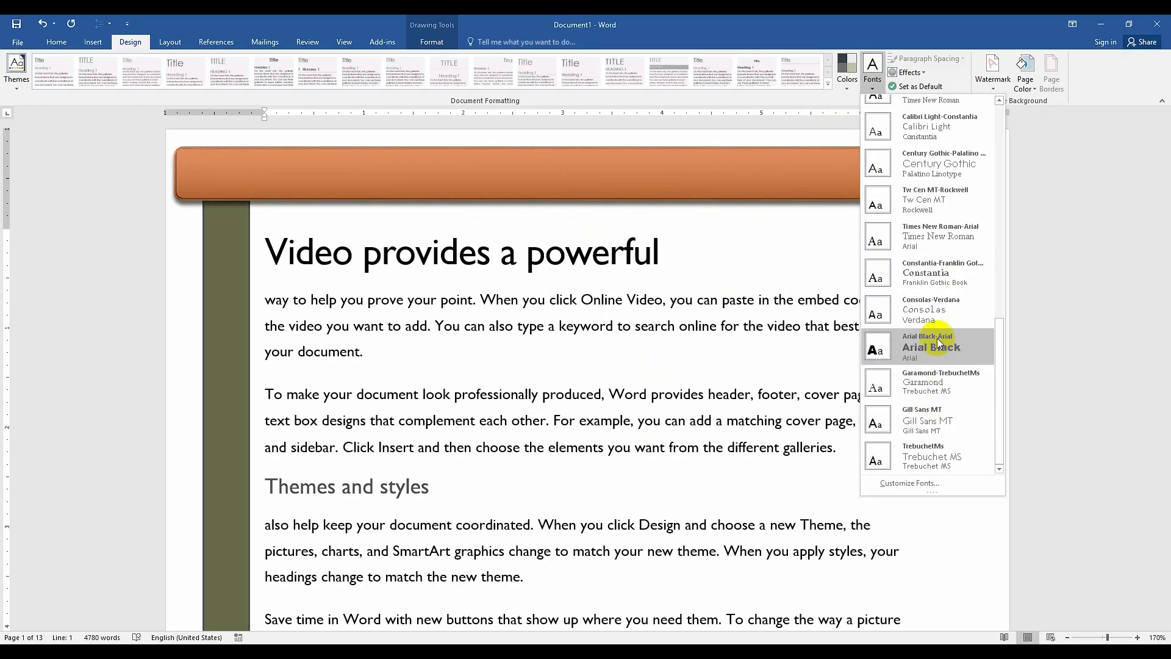
pyautogui.scroll(5, 946, 251)
pyautogui.click(922, 380)
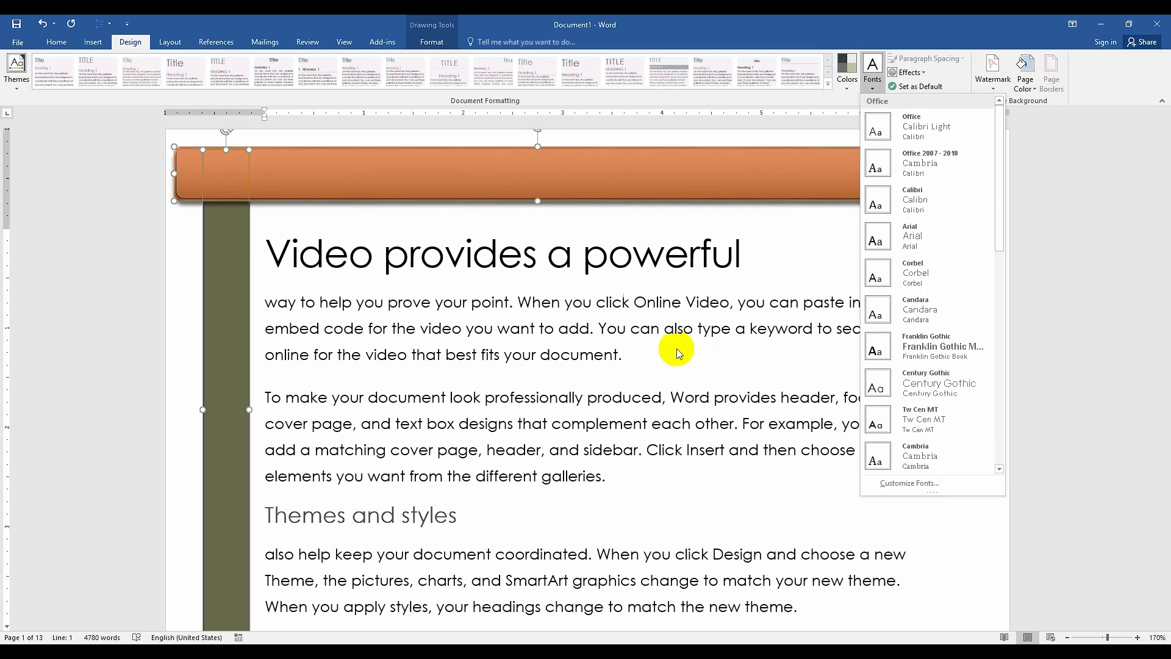
# - Browse the list of individual fonts available for text formatting
pyautogui.click(54, 41)
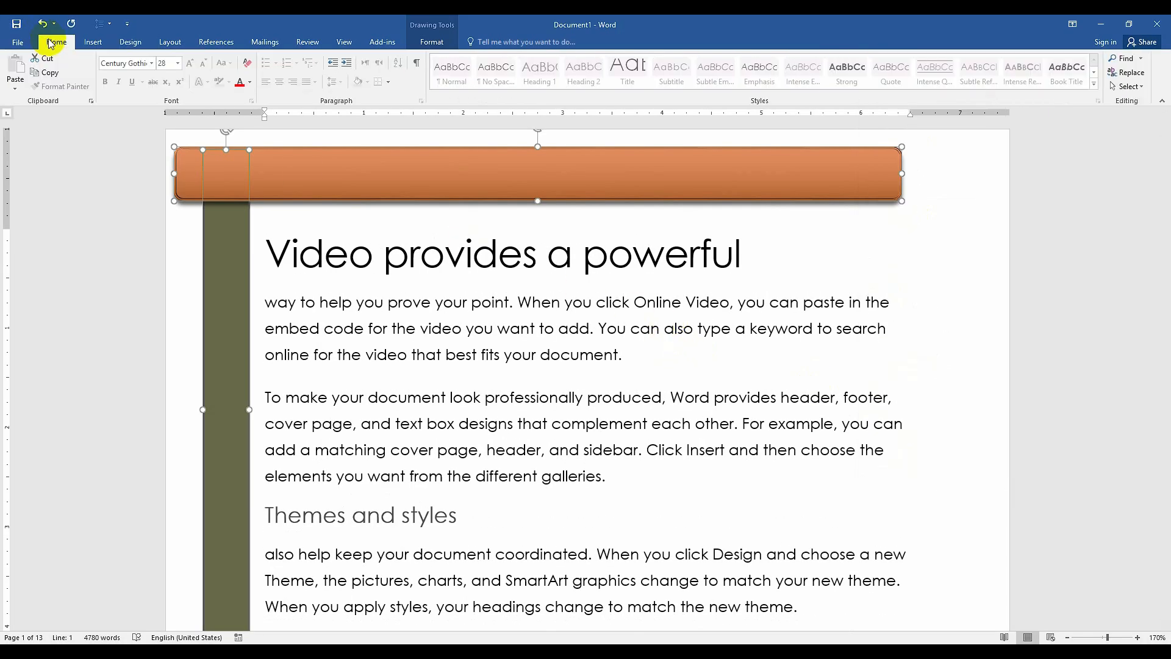
pyautogui.click(151, 64)
pyautogui.scroll(-8, 150, 366)
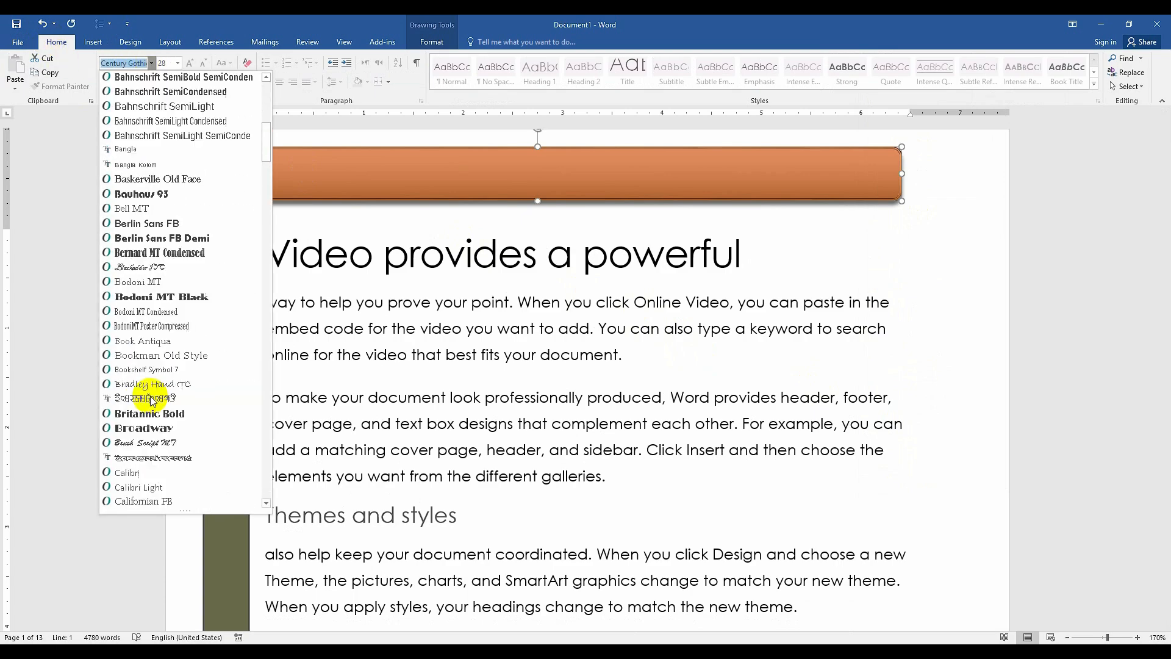
pyautogui.scroll(7, 153, 400)
pyautogui.click(442, 240)
# - Apply the Consolas-Verdana theme fonts to the whole document
pyautogui.click(131, 43)
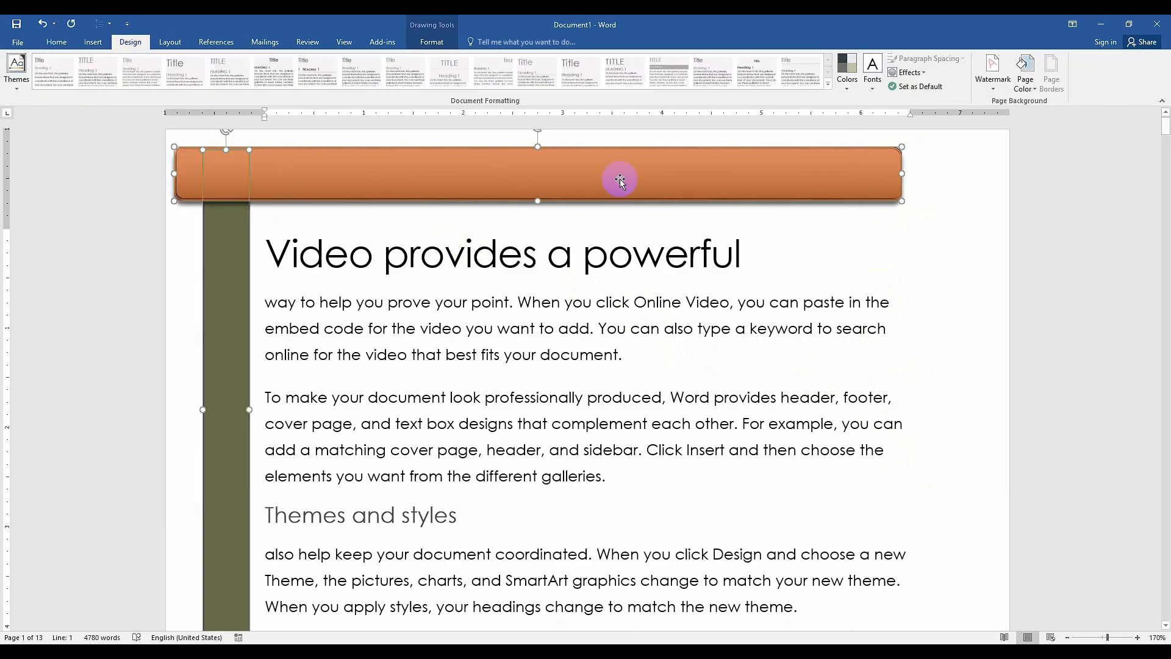
pyautogui.click(872, 71)
pyautogui.scroll(-5, 915, 317)
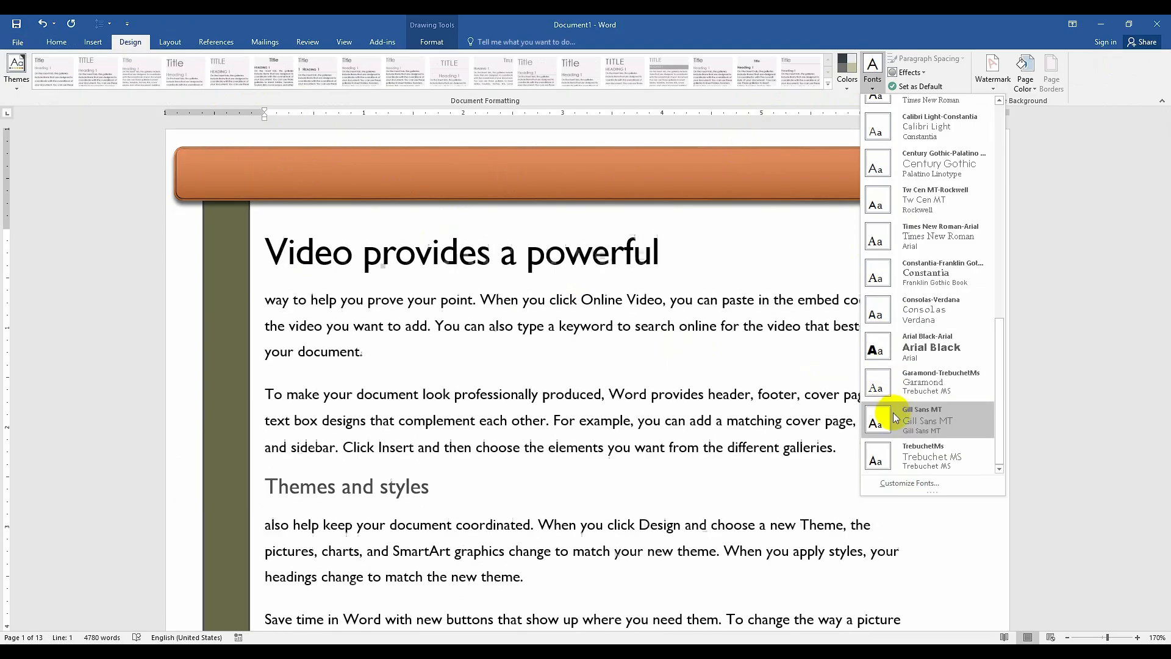
pyautogui.click(933, 310)
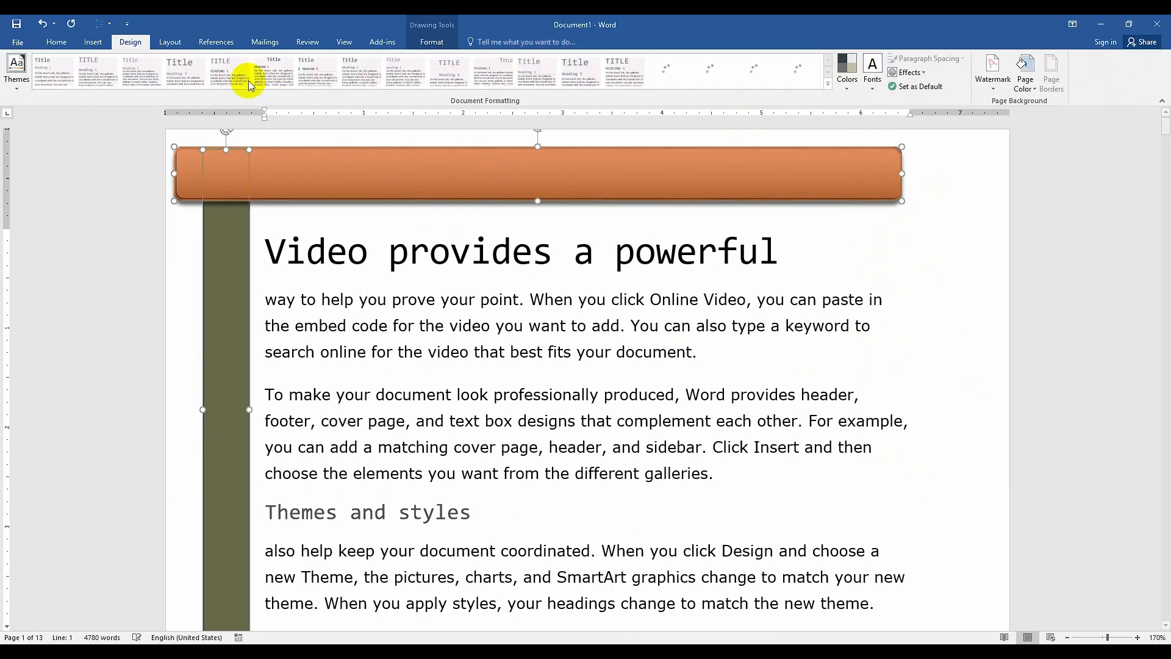
# - Compare the full list of individual fonts with the available theme font pairs
pyautogui.click(56, 42)
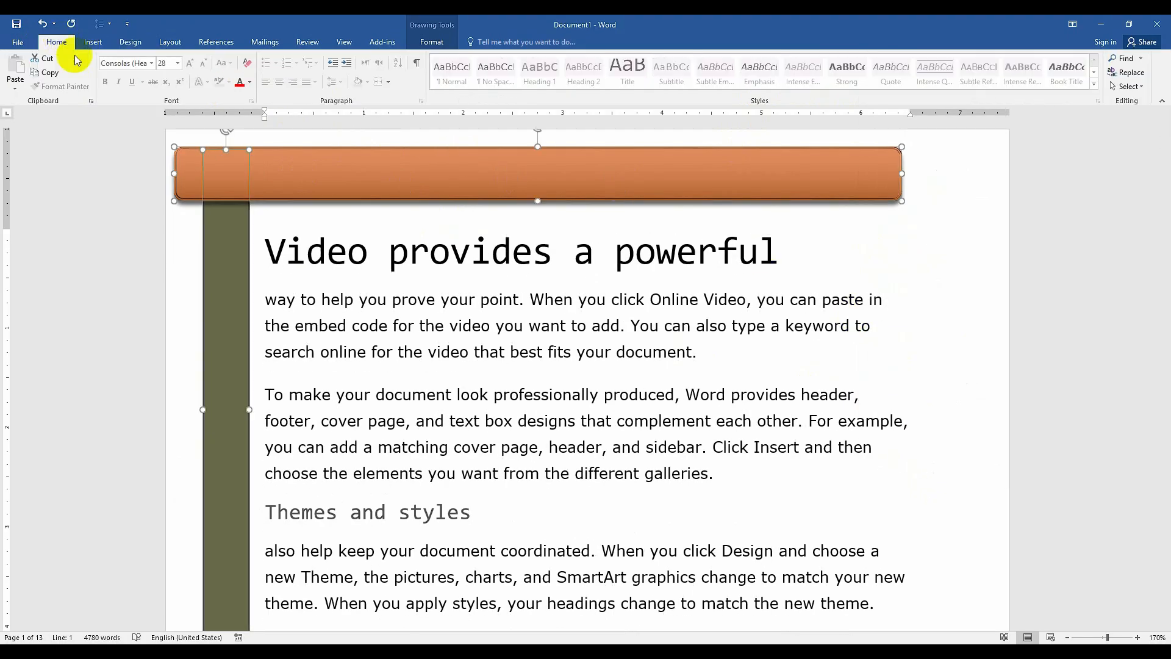
pyautogui.click(152, 63)
pyautogui.scroll(-15, 158, 374)
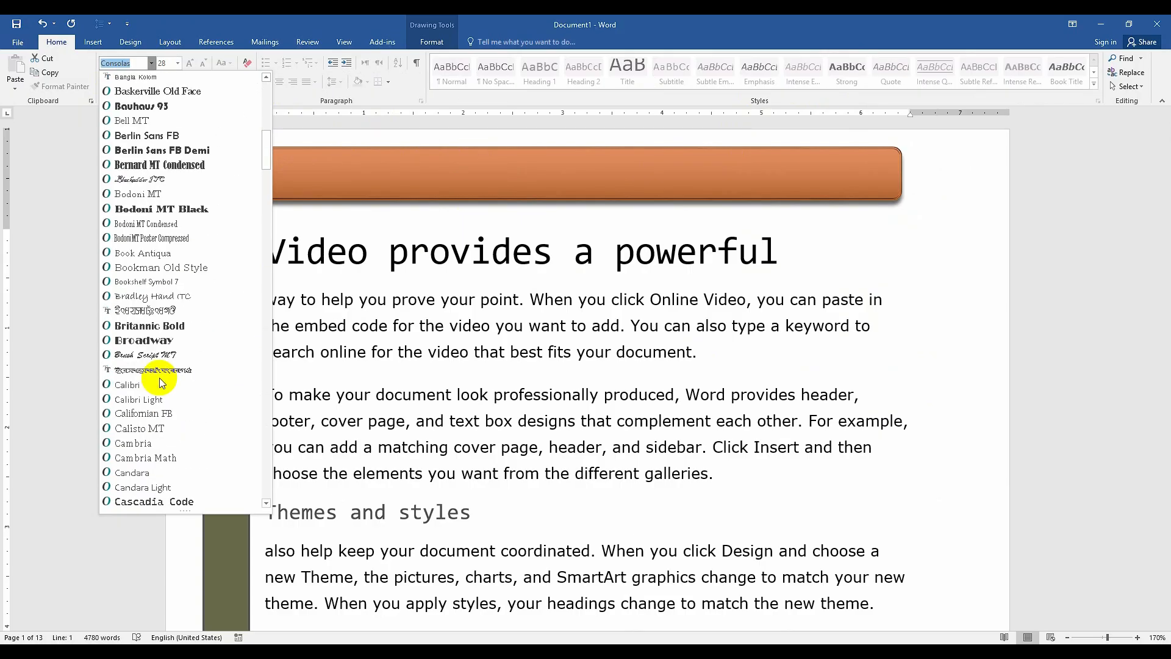
pyautogui.scroll(-14, 160, 378)
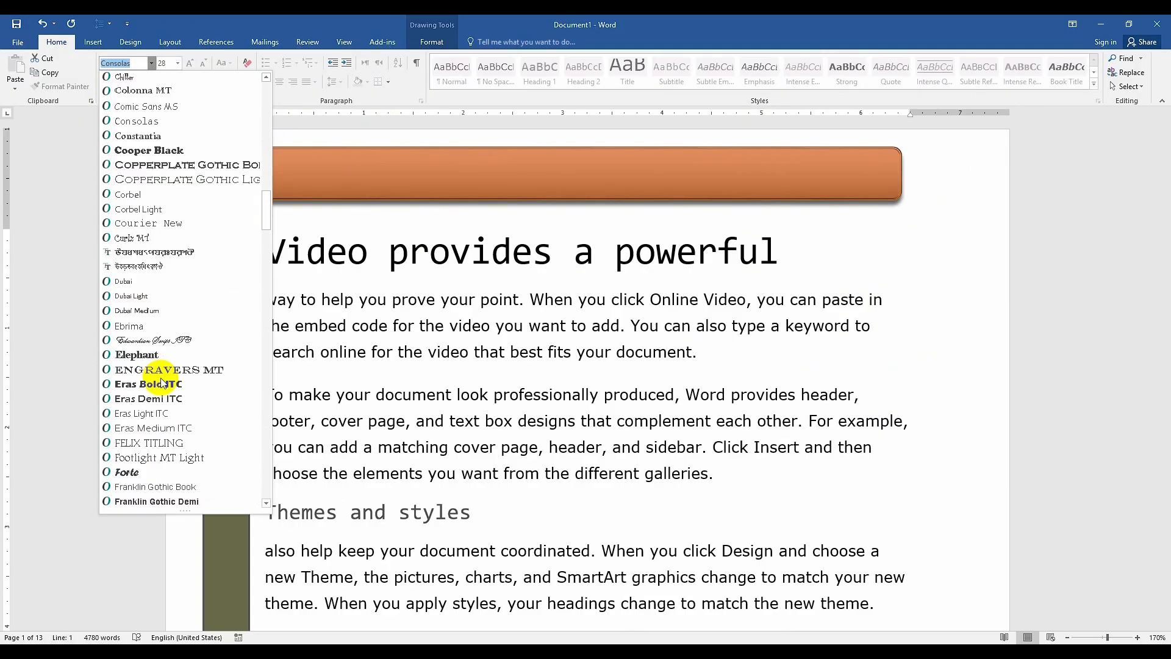
pyautogui.click(132, 41)
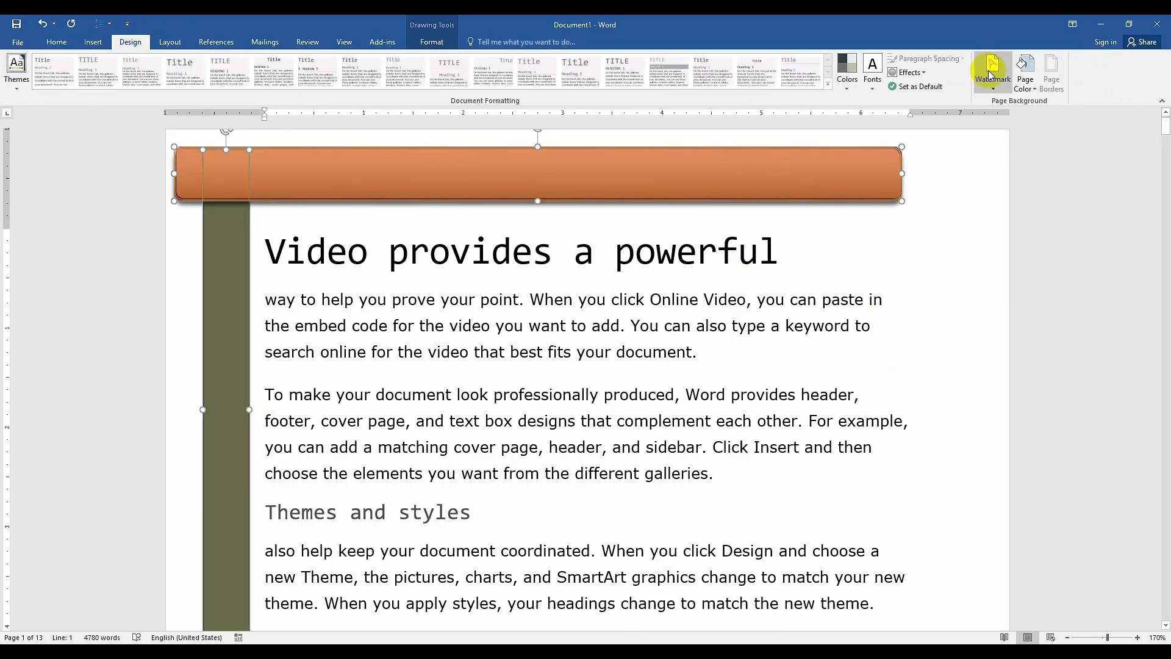
pyautogui.click(872, 74)
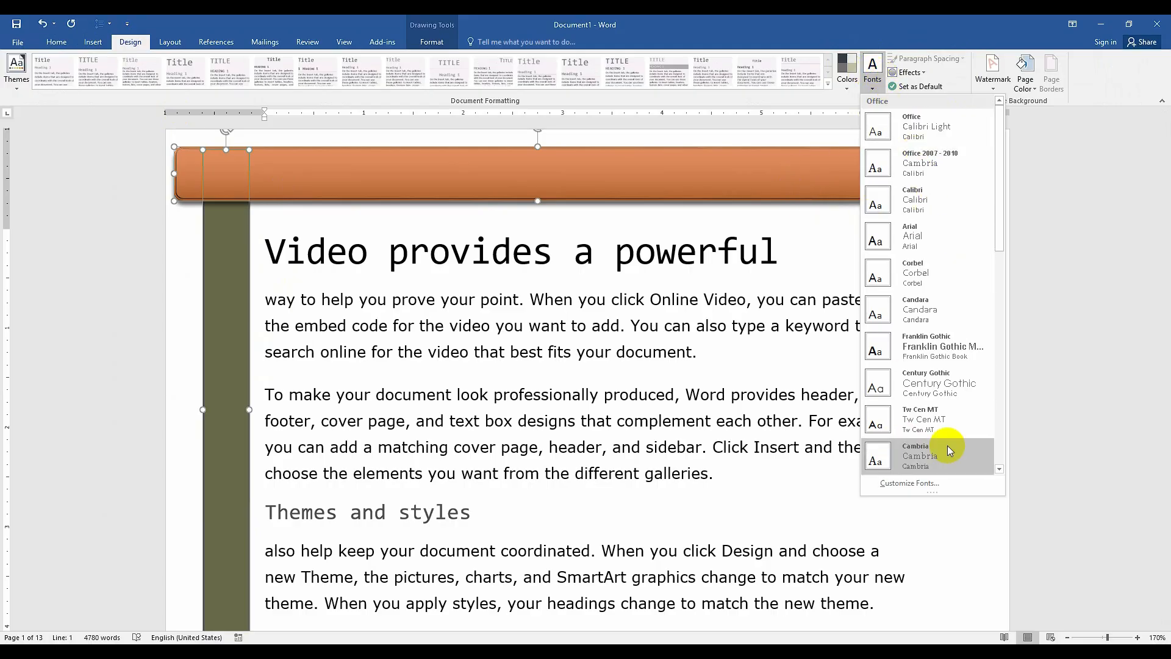
pyautogui.click(659, 358)
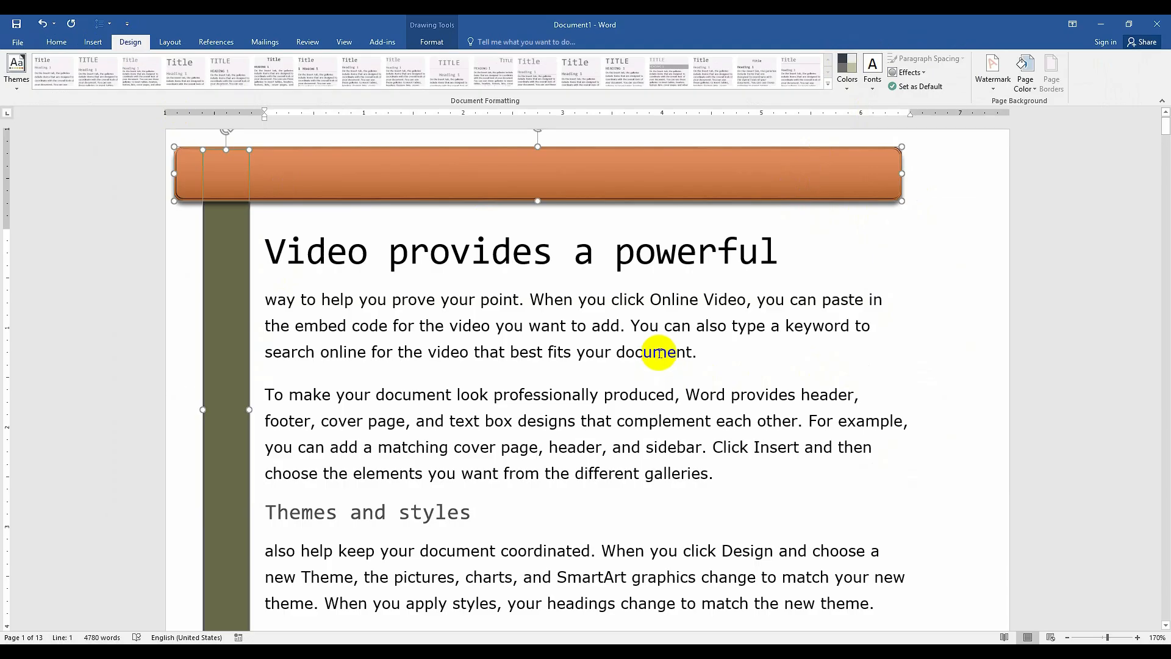
# - Place the cursor in the first body paragraph and examine the theme font pairs and the font list for that text
pyautogui.moveTo(707, 357); pyautogui.dragTo(275, 293)
pyautogui.click(368, 325)
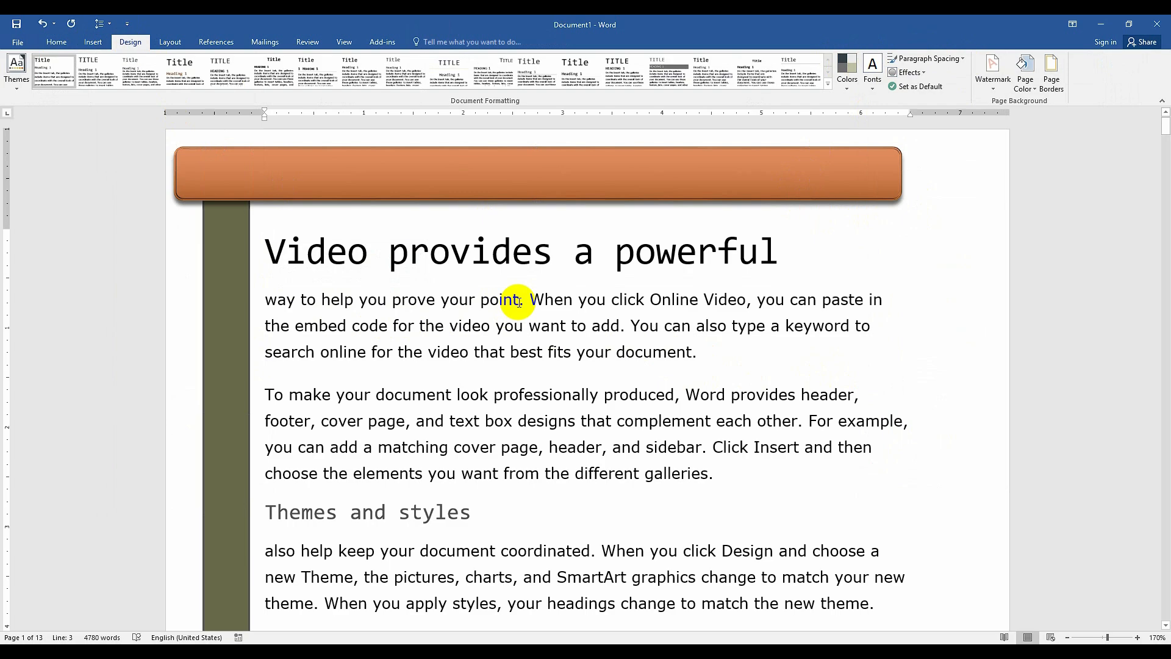
pyautogui.click(872, 72)
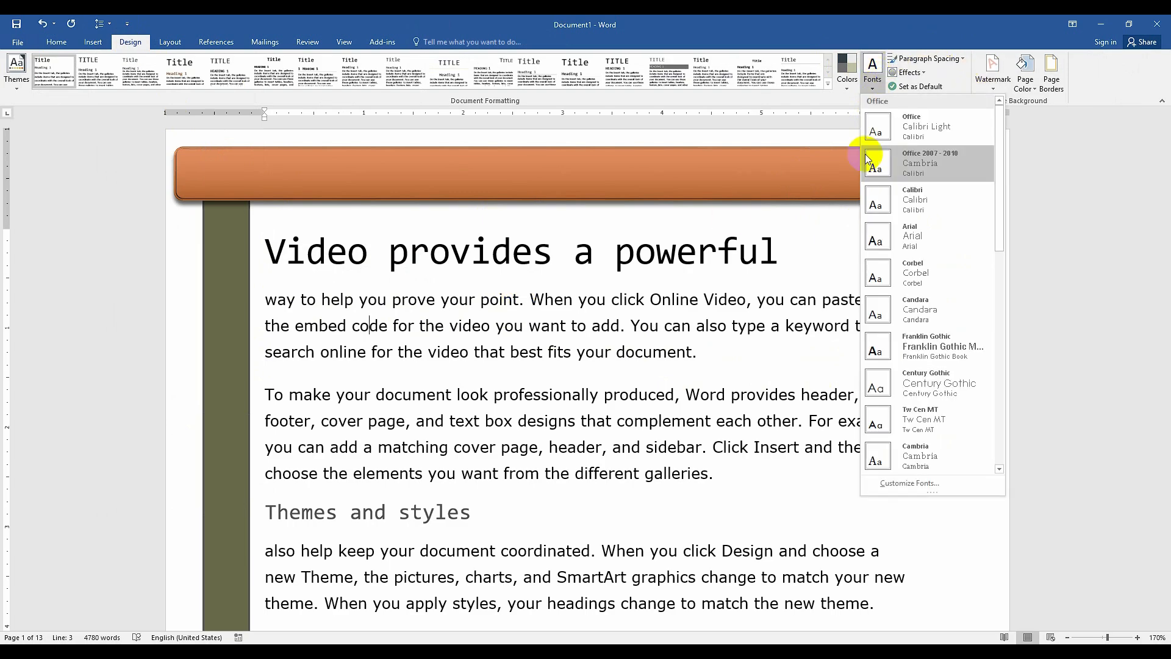
pyautogui.click(731, 354)
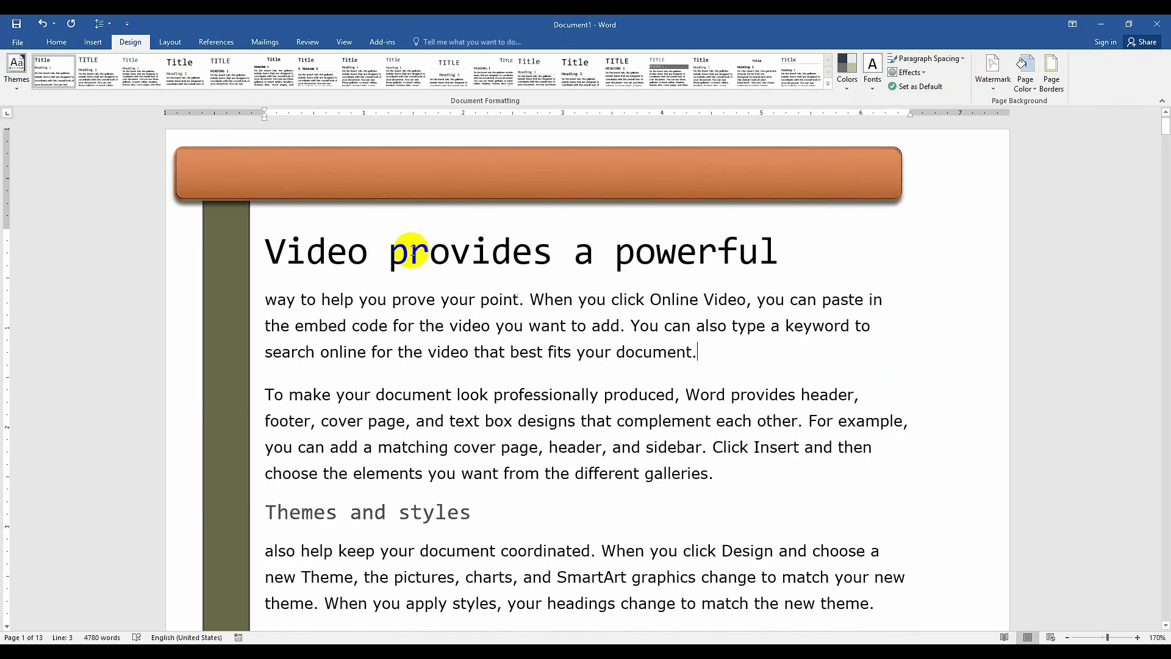
pyautogui.click(56, 42)
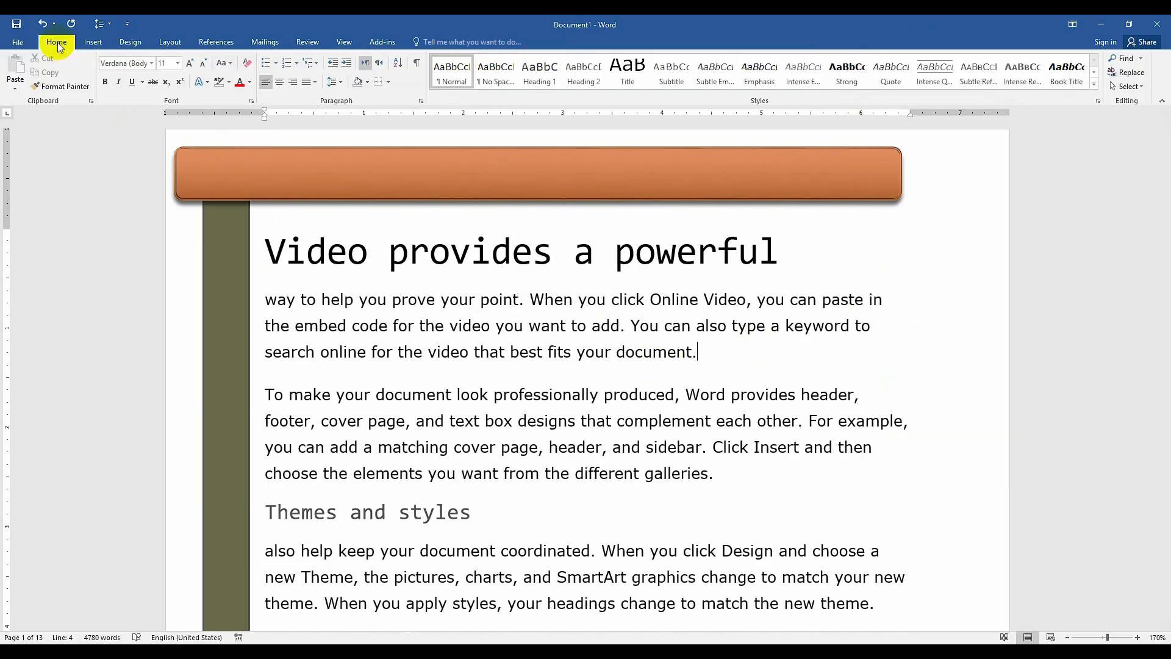
pyautogui.click(151, 65)
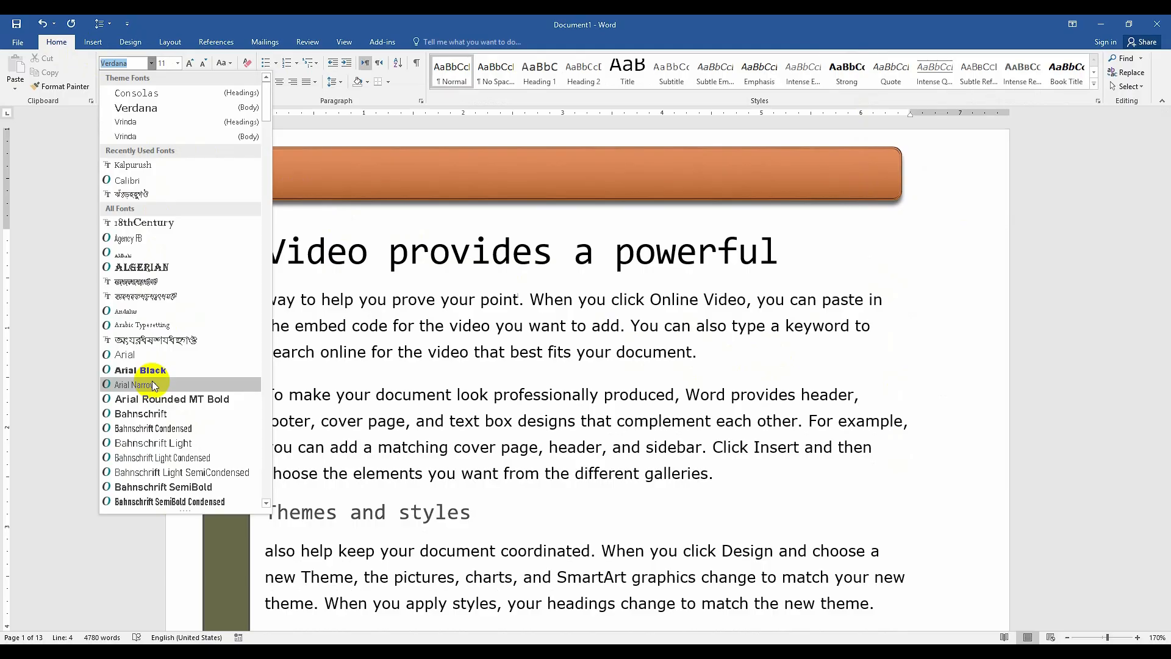
pyautogui.scroll(-3, 175, 427)
pyautogui.scroll(-5, 175, 552)
pyautogui.scroll(-4, 157, 458)
pyautogui.scroll(6, 165, 445)
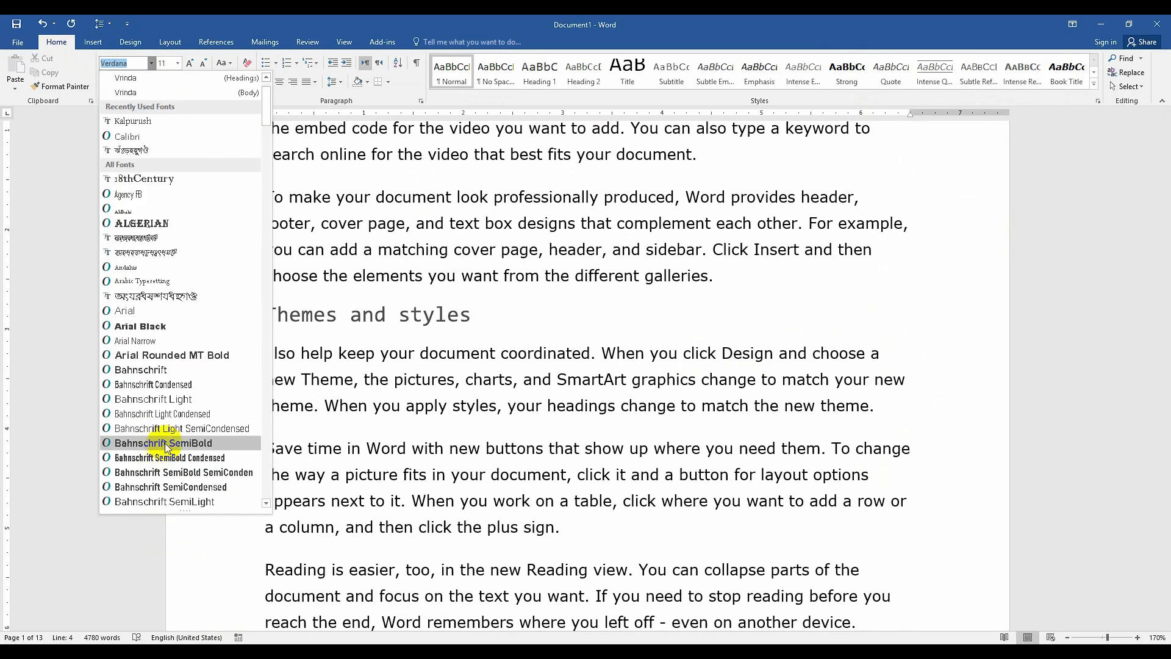
pyautogui.scroll(1, 168, 448)
pyautogui.click(426, 233)
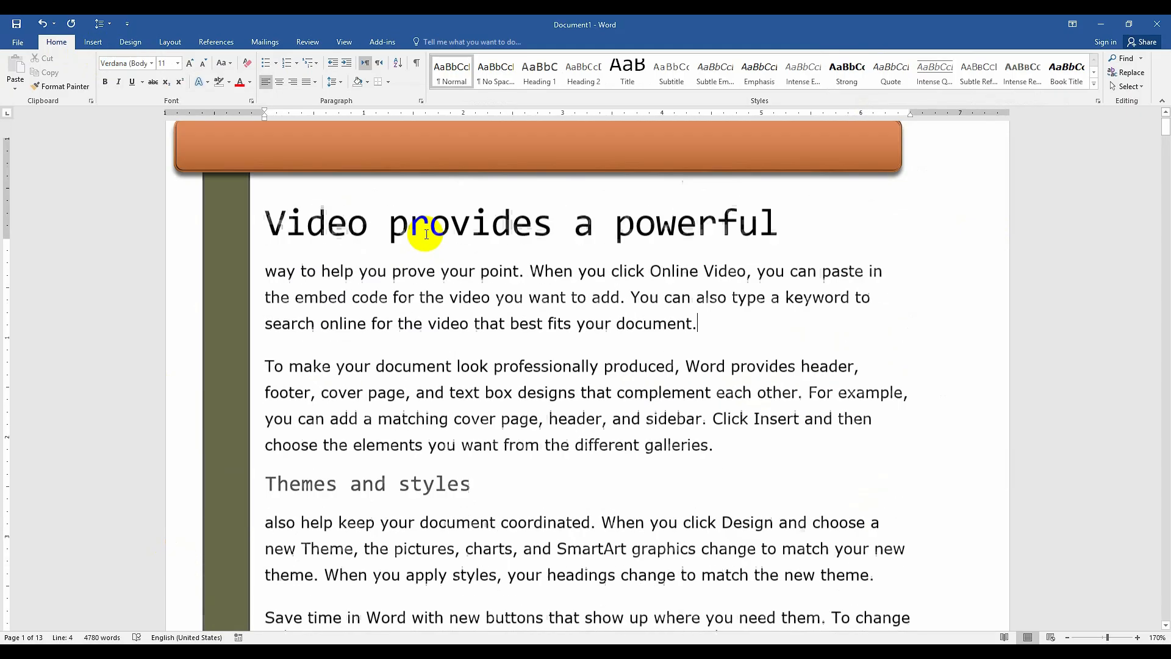
# - Apply the Candara theme fonts to the whole document and review the headings and body text
pyautogui.click(151, 63)
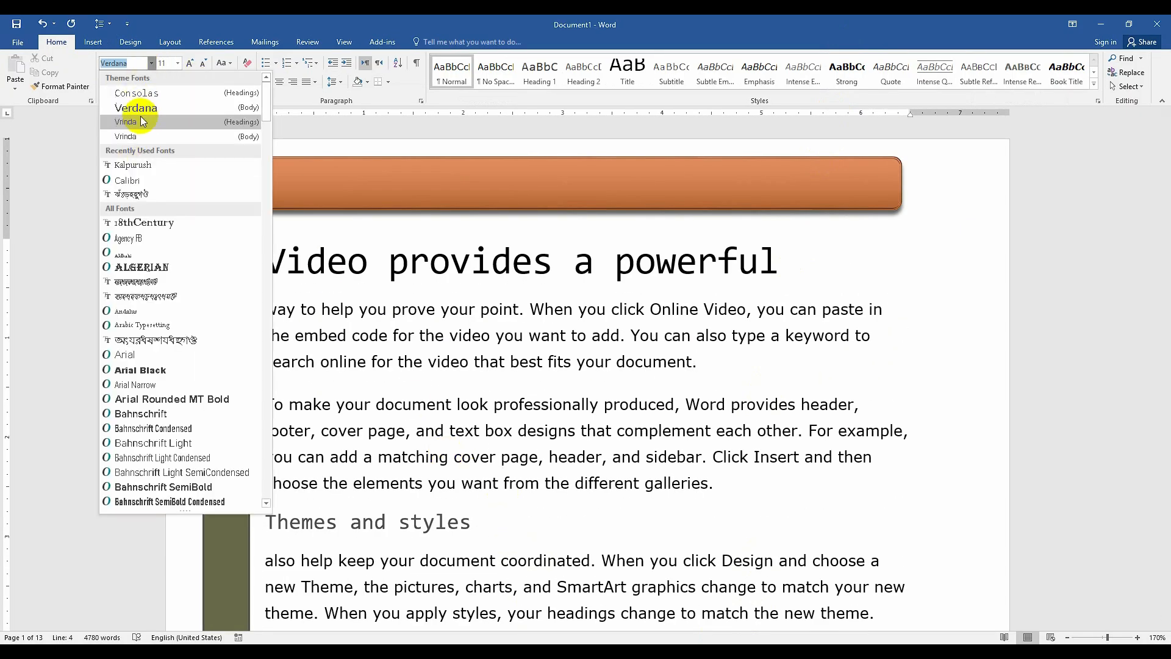
pyautogui.click(136, 44)
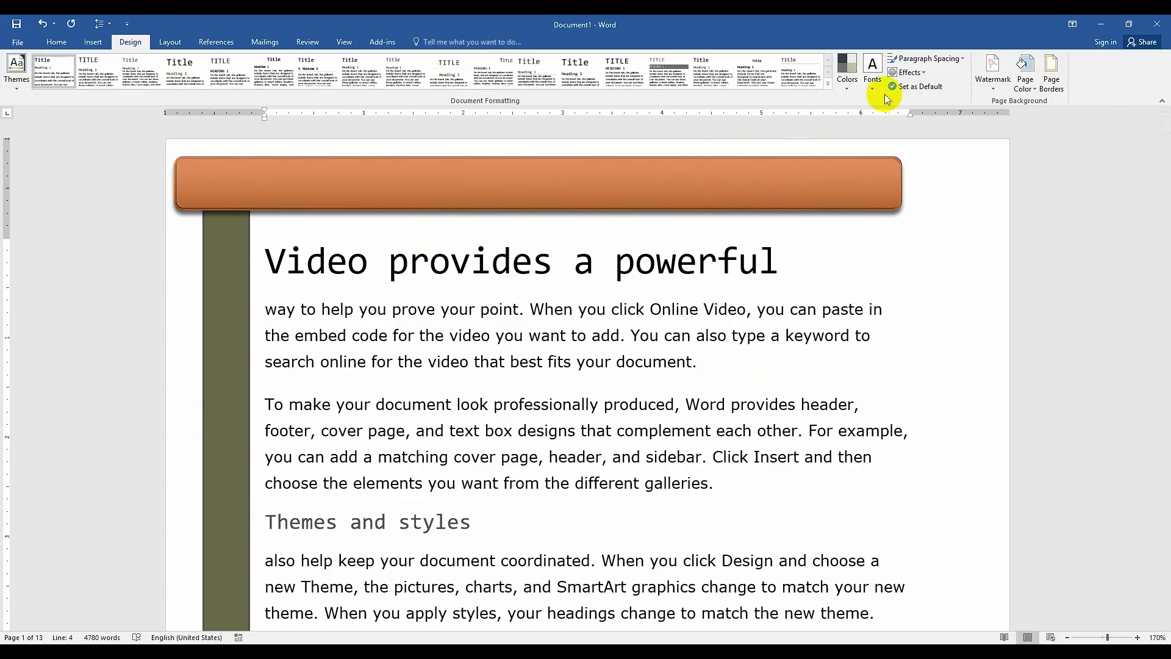
pyautogui.click(872, 76)
pyautogui.click(910, 323)
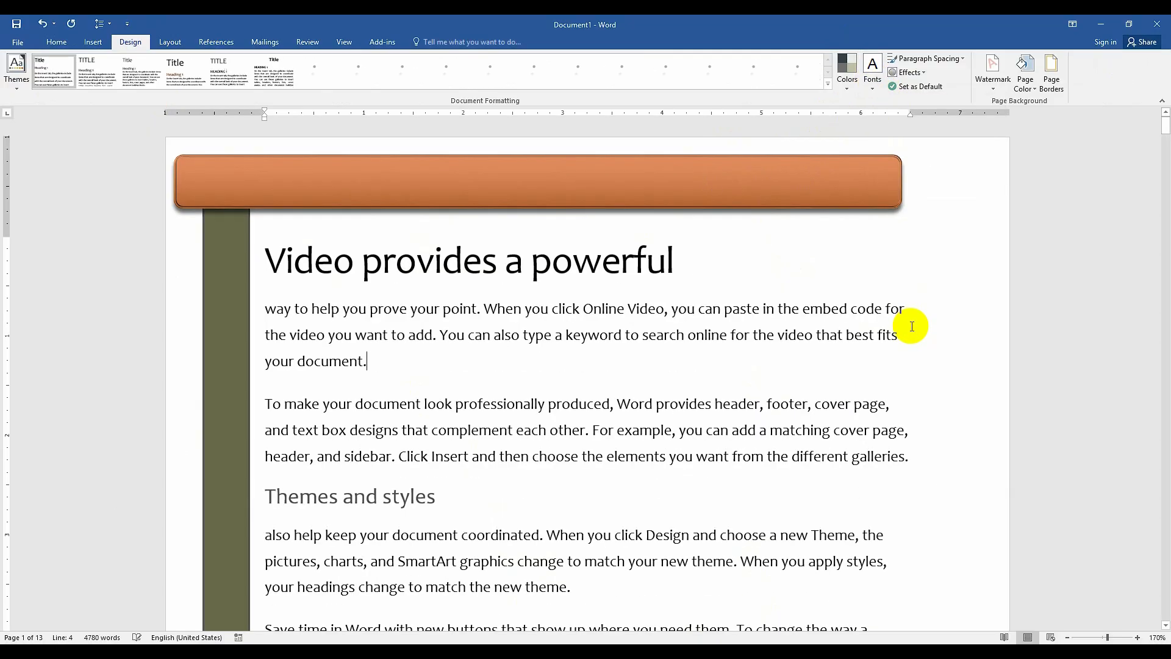
pyautogui.scroll(-5, 467, 444)
pyautogui.scroll(5, 467, 444)
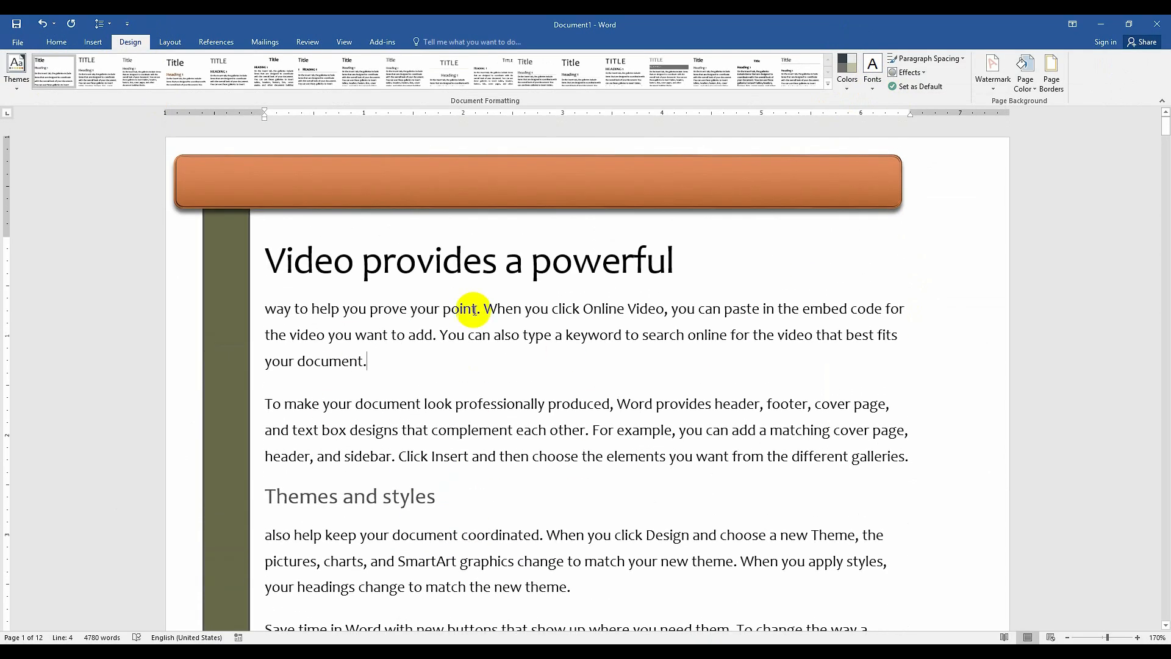
pyautogui.scroll(-10, 467, 389)
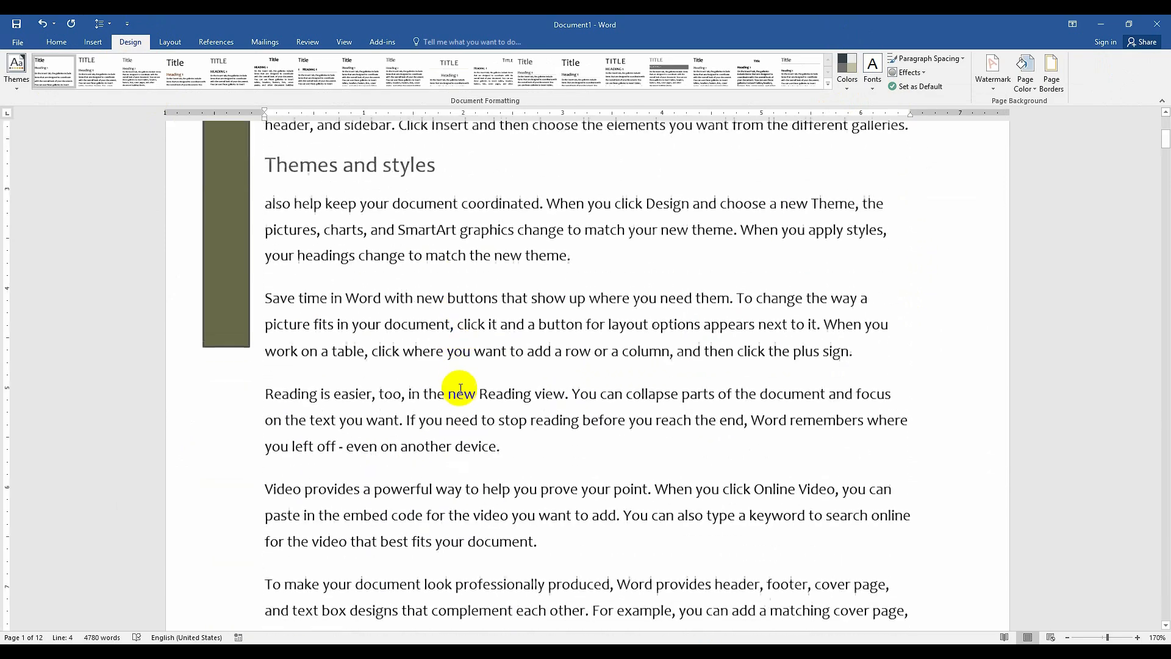
pyautogui.scroll(10, 467, 389)
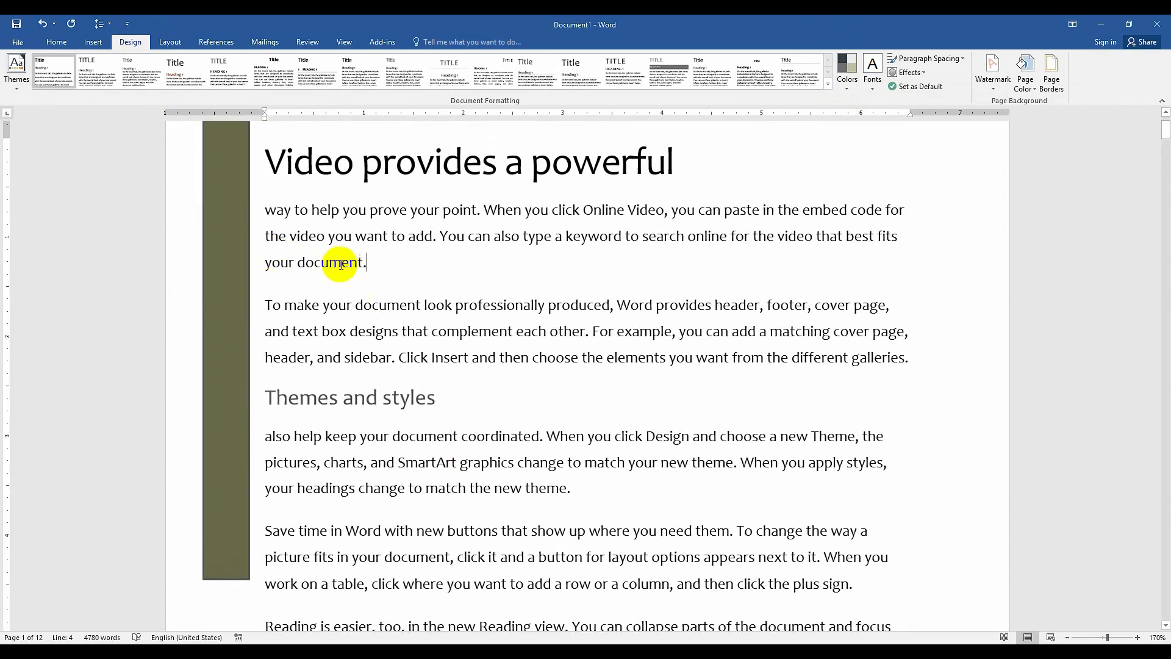
pyautogui.scroll(2, 392, 264)
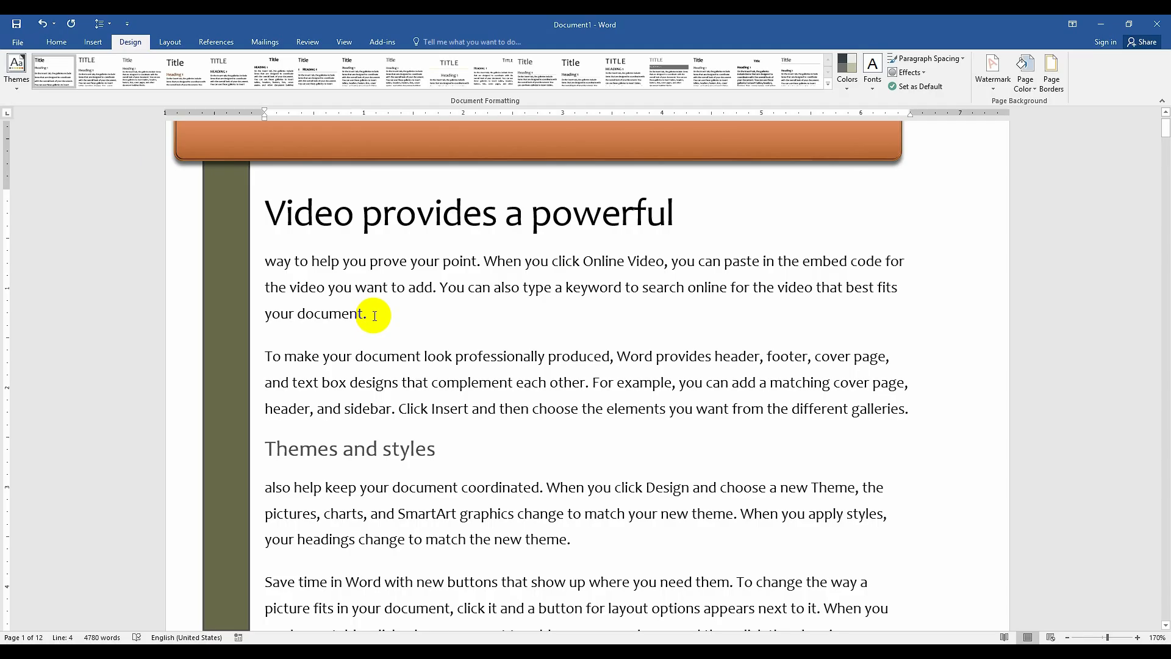
# - Select the first body paragraph and apply the Calibri theme fonts
pyautogui.moveTo(374, 316); pyautogui.dragTo(276, 262)
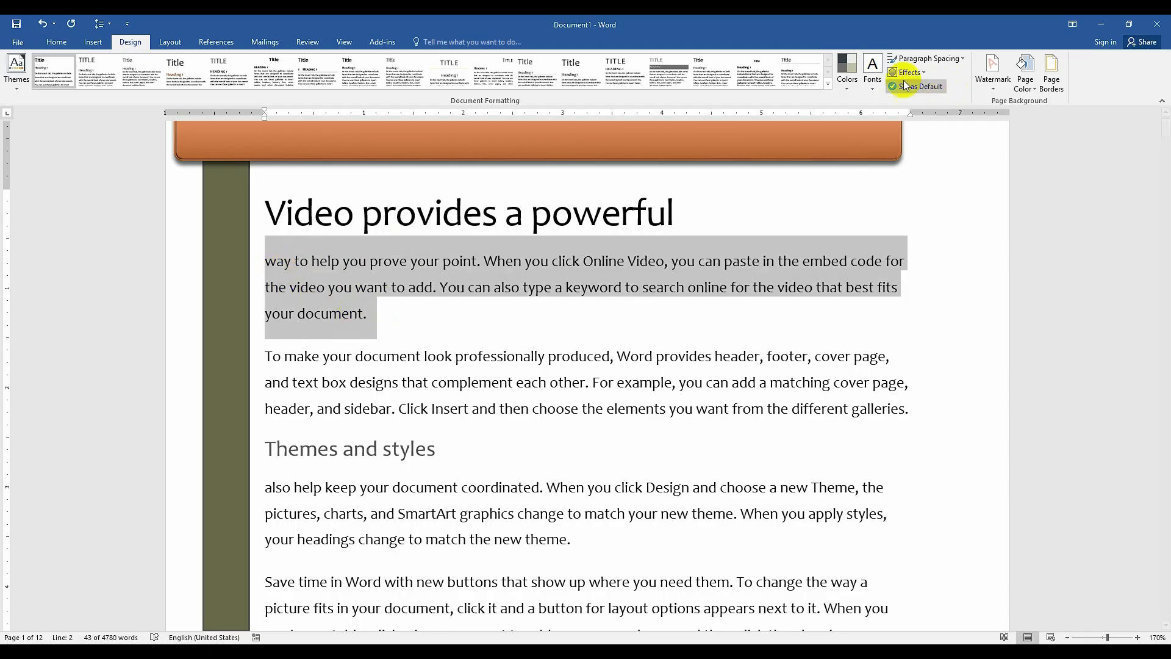
pyautogui.click(873, 70)
pyautogui.click(893, 190)
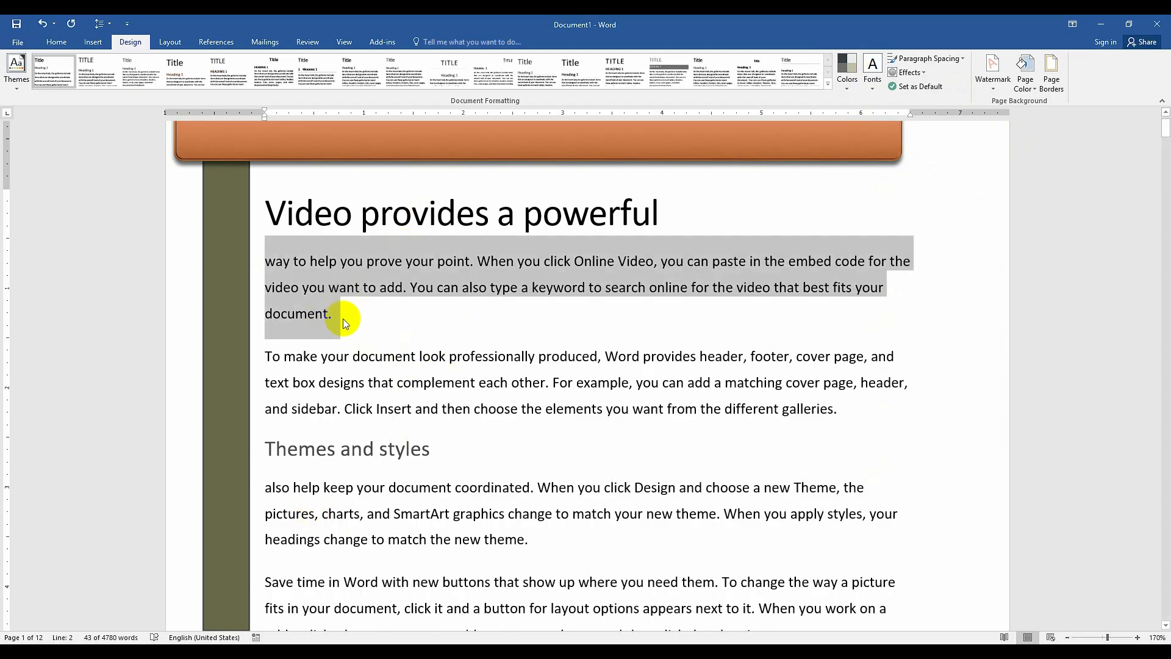
# - Set the font of the first body paragraph alone to Andalus
pyautogui.moveTo(342, 319); pyautogui.dragTo(243, 261)
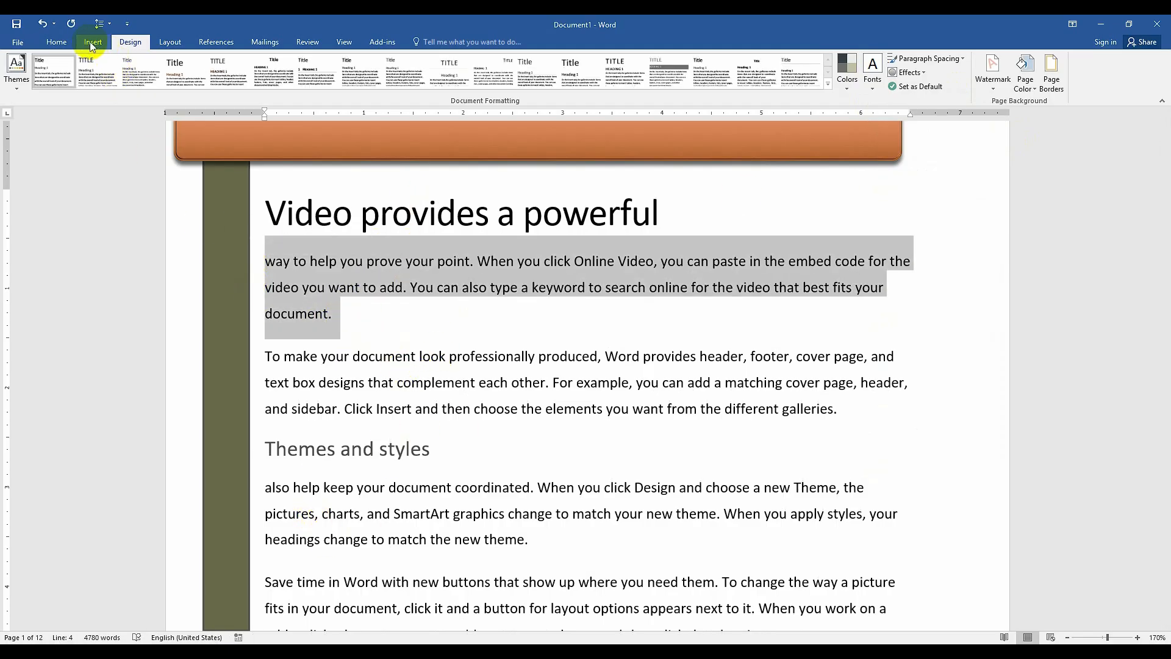
pyautogui.click(56, 42)
pyautogui.click(151, 64)
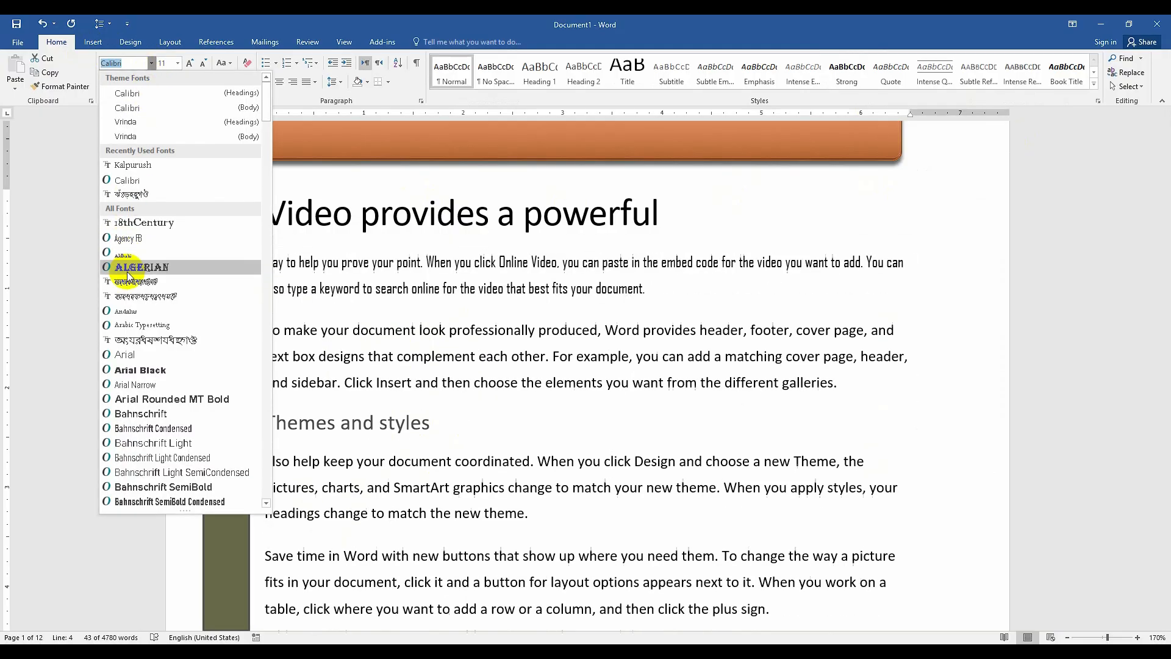
pyautogui.click(138, 314)
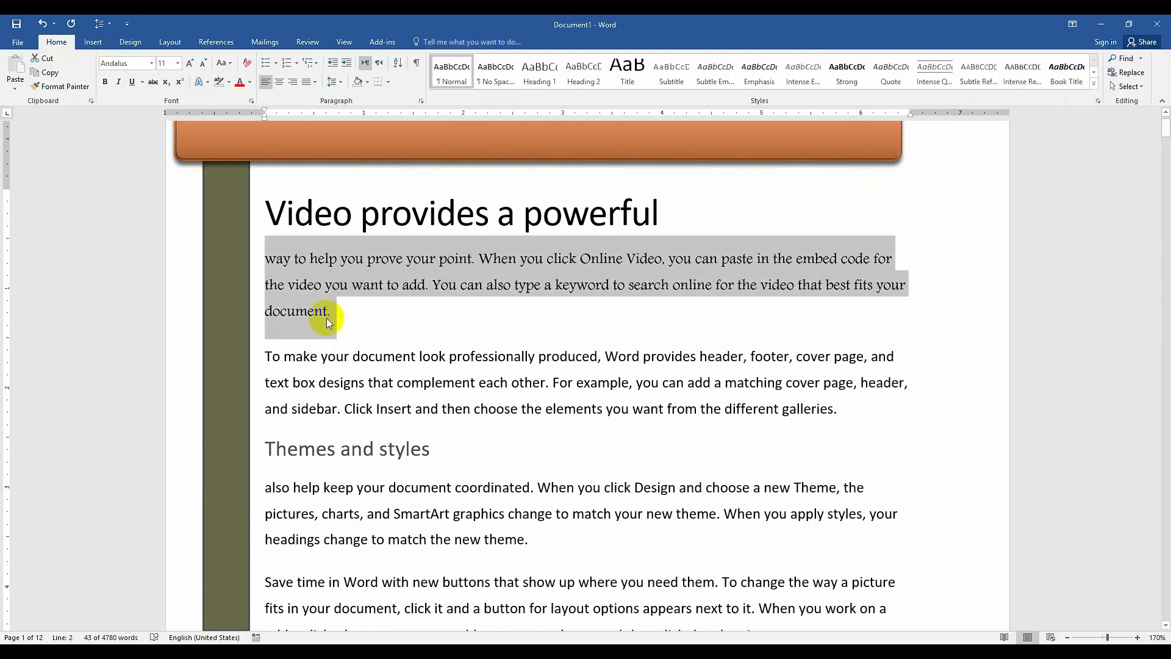
pyautogui.click(475, 391)
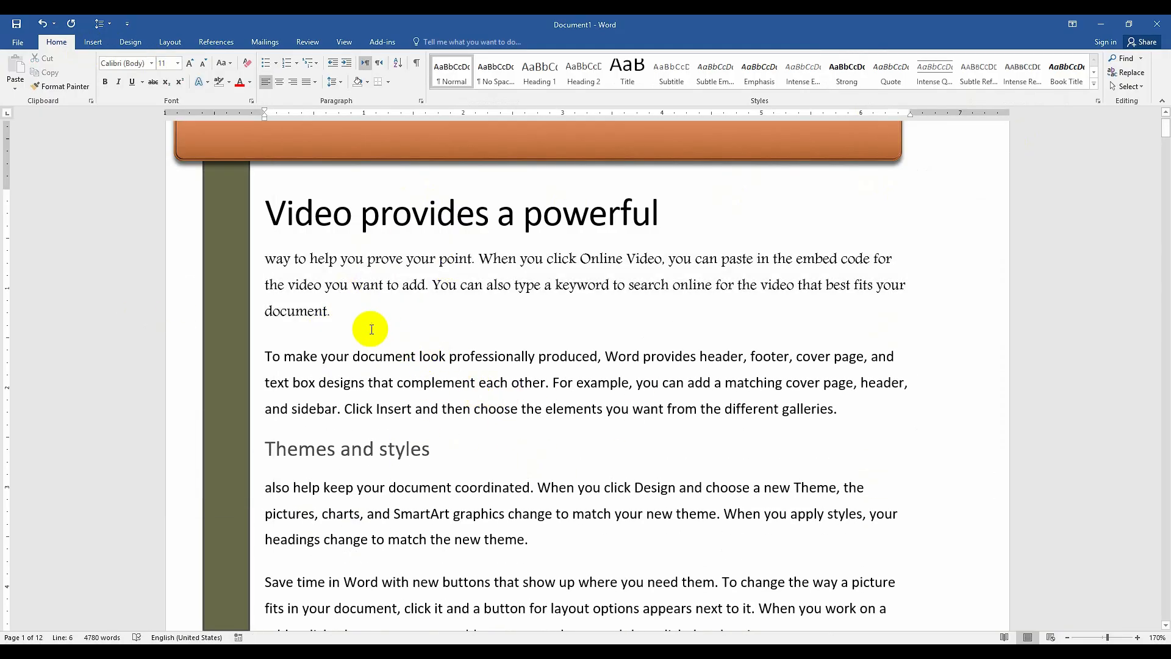
# - Apply the Office theme fonts to the document and check the selected font pair against the directly formatted paragraph
pyautogui.click(130, 41)
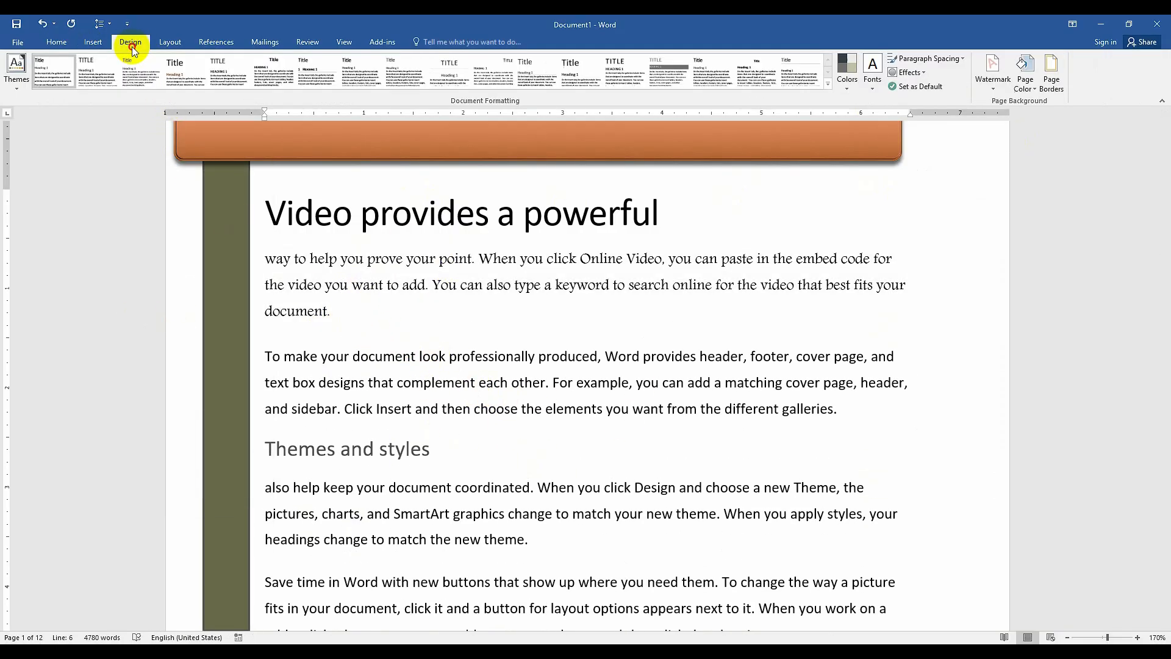
pyautogui.click(884, 73)
pyautogui.click(894, 134)
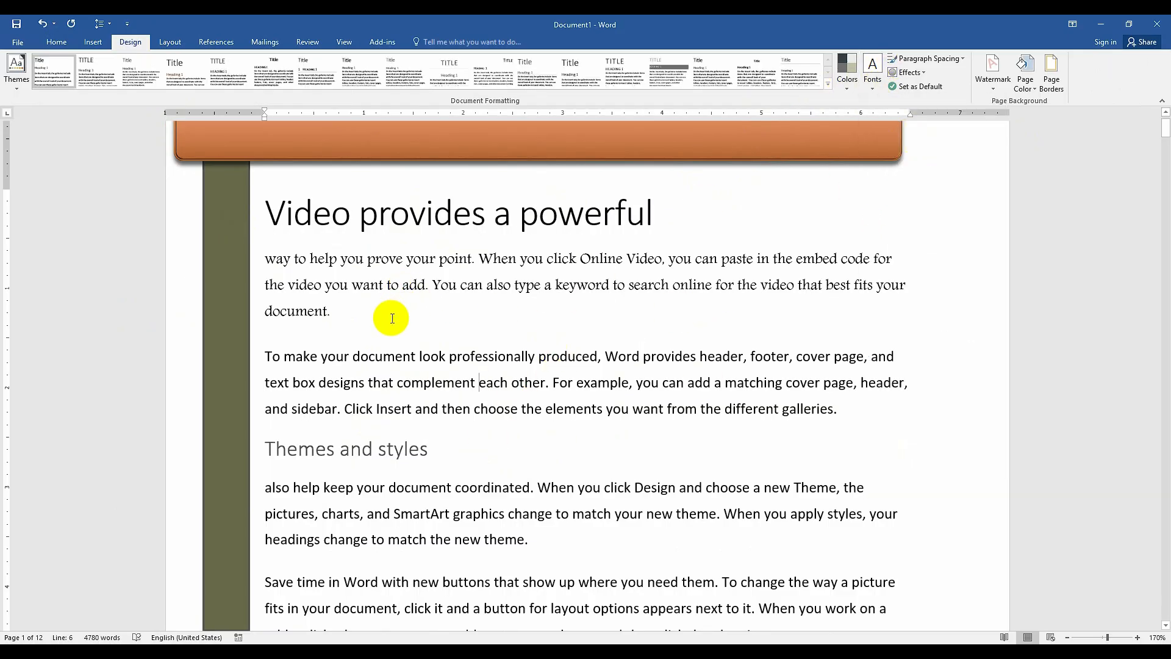
pyautogui.click(846, 71)
pyautogui.click(872, 79)
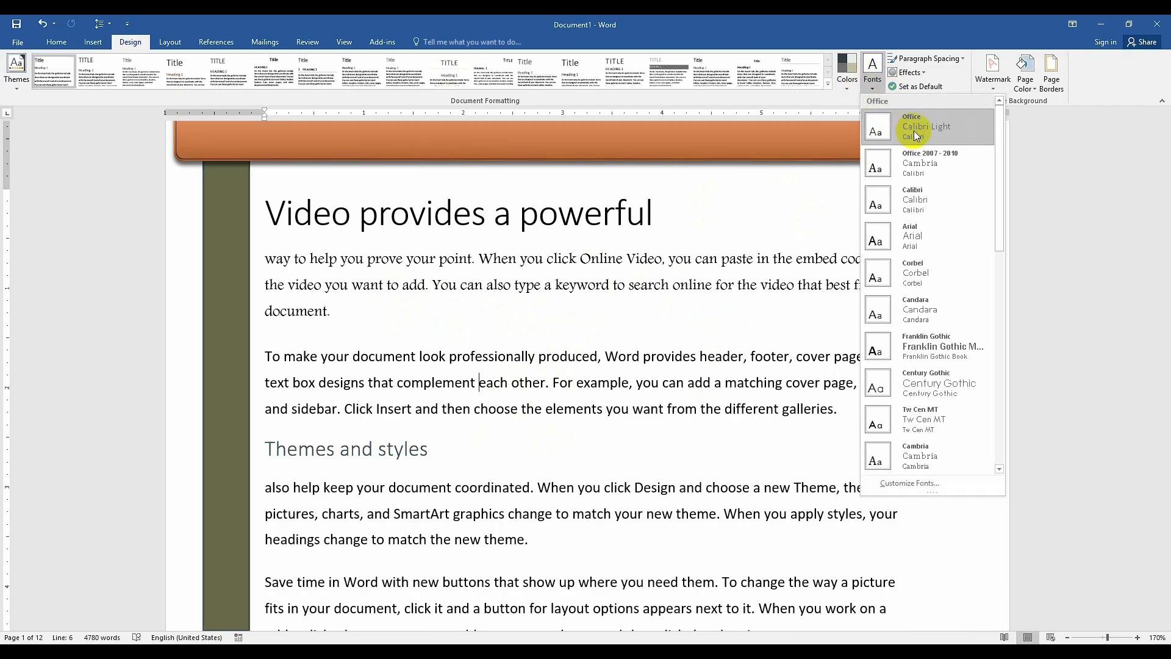
pyautogui.click(499, 306)
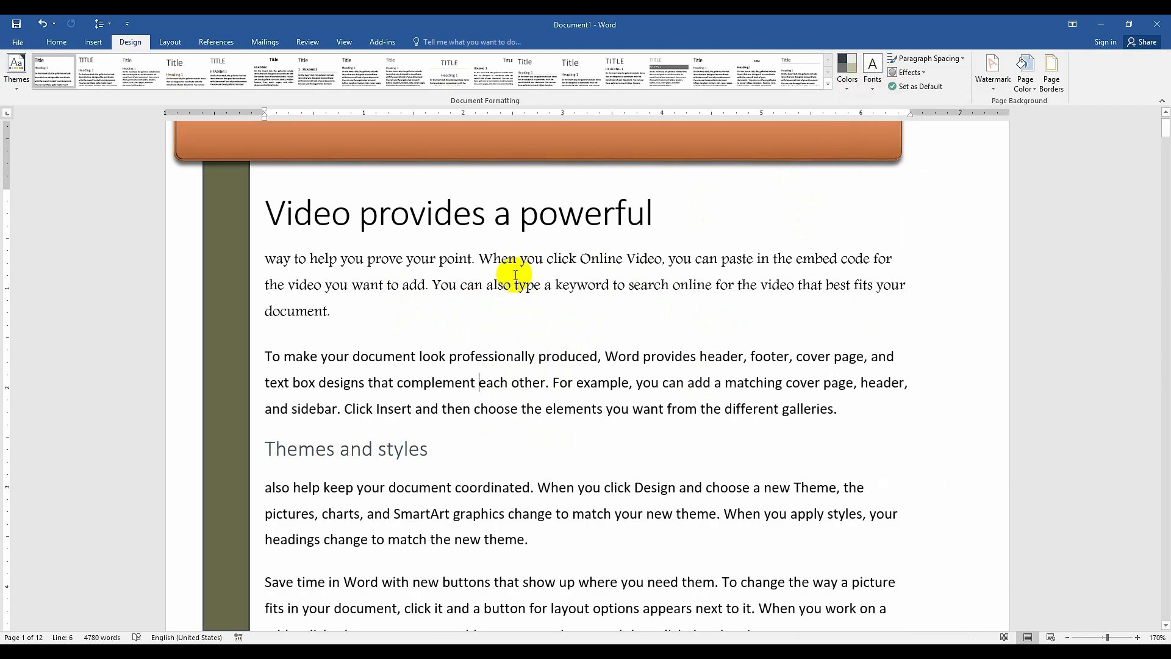
# - Apply the Arial Black-Arial theme fonts to the whole document
pyautogui.click(872, 72)
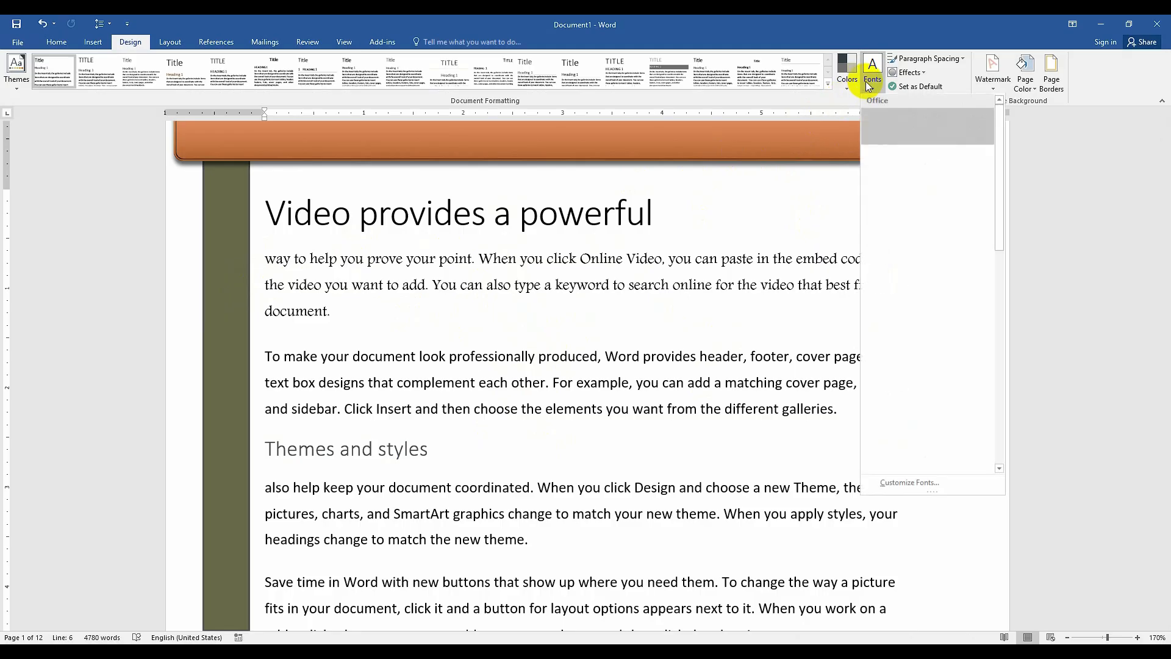
pyautogui.scroll(-3, 896, 429)
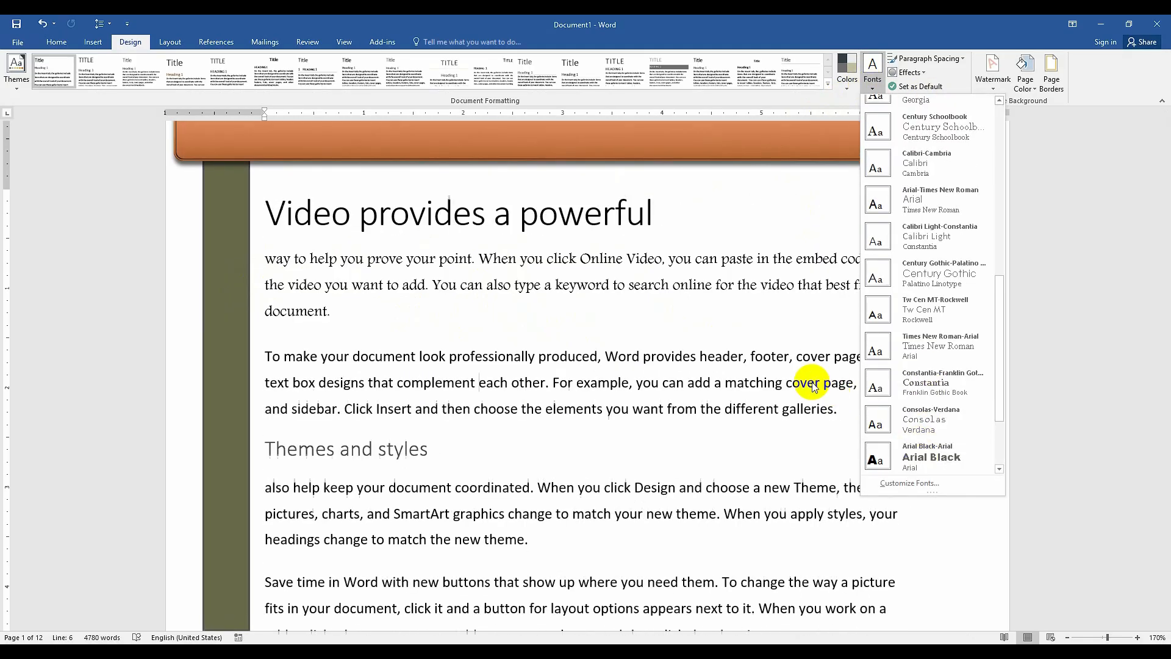
pyautogui.click(961, 455)
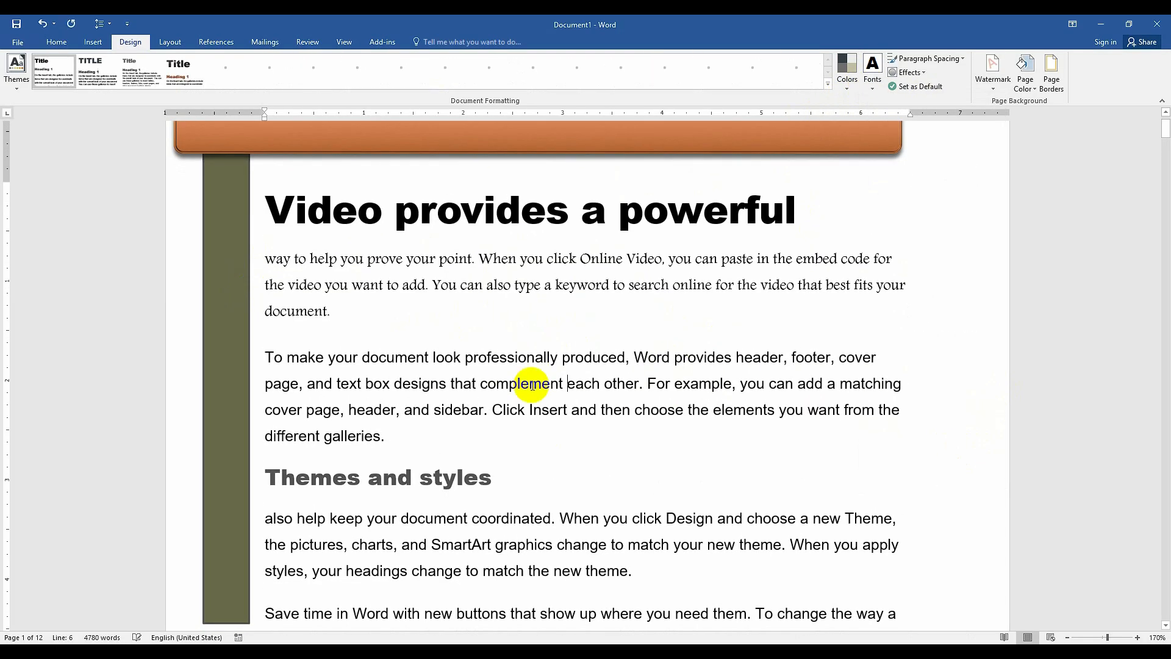
# - Delete the orange rounded banner and the olive vertical bar from the first page
pyautogui.scroll(1, 314, 313)
pyautogui.click(213, 175)
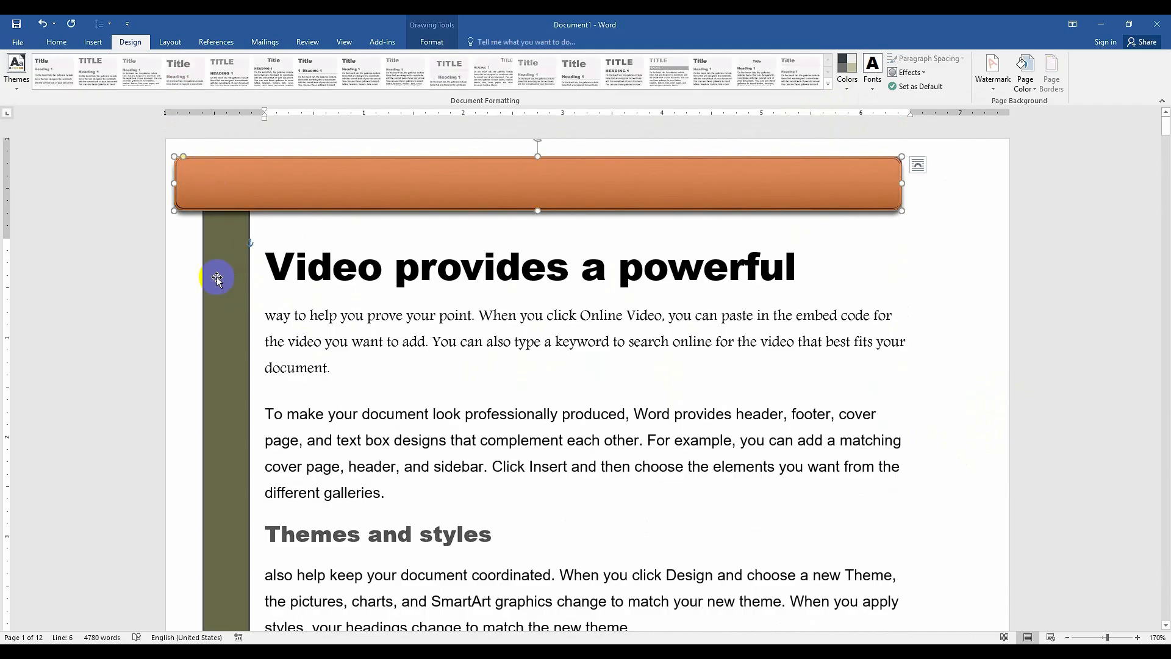
pyautogui.keyDown('shift'); pyautogui.click(218, 278); pyautogui.keyUp('shift')
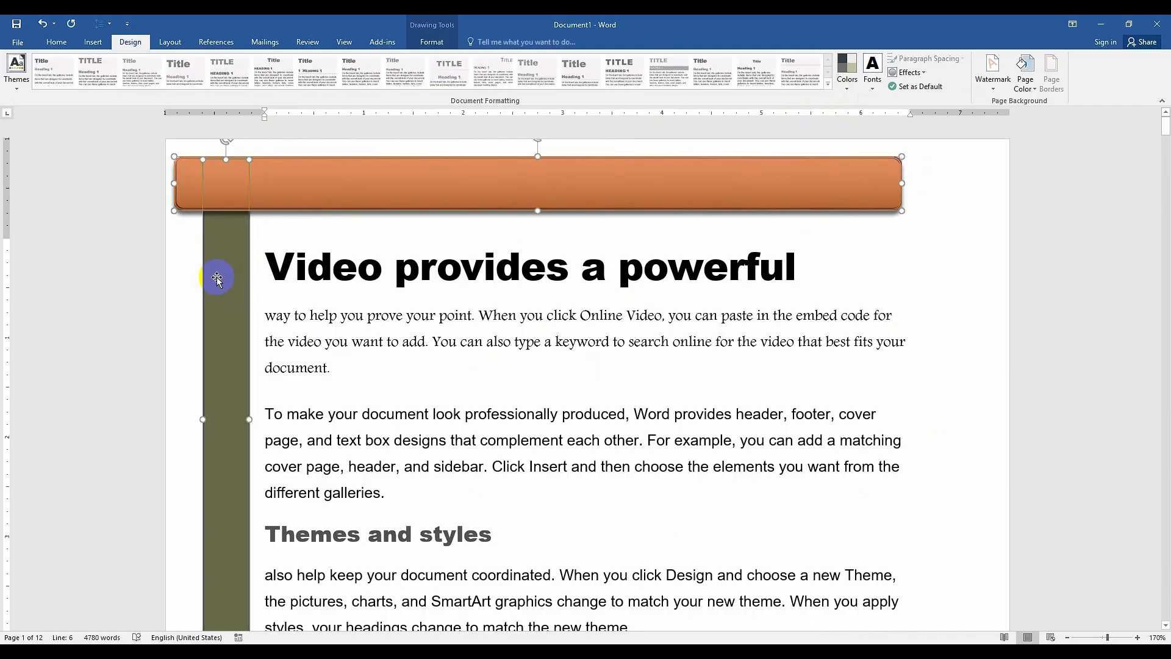
pyautogui.press('Delete')
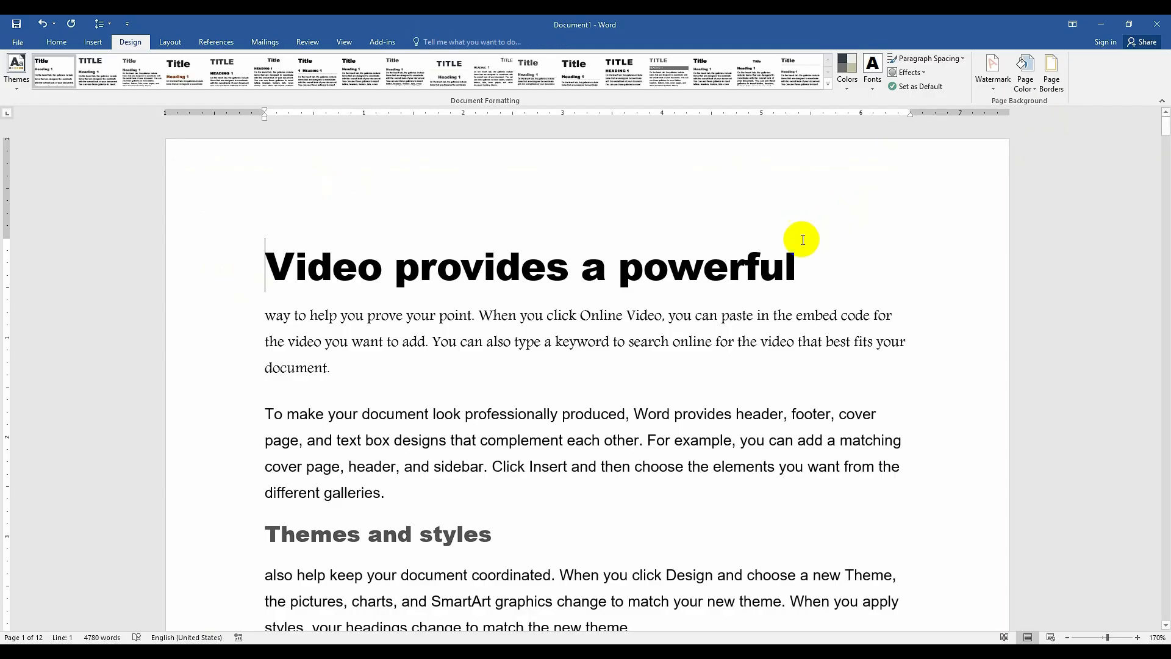
# - Apply Double paragraph spacing to the whole document and inspect the gap between the title and the first paragraph
pyautogui.click(943, 61)
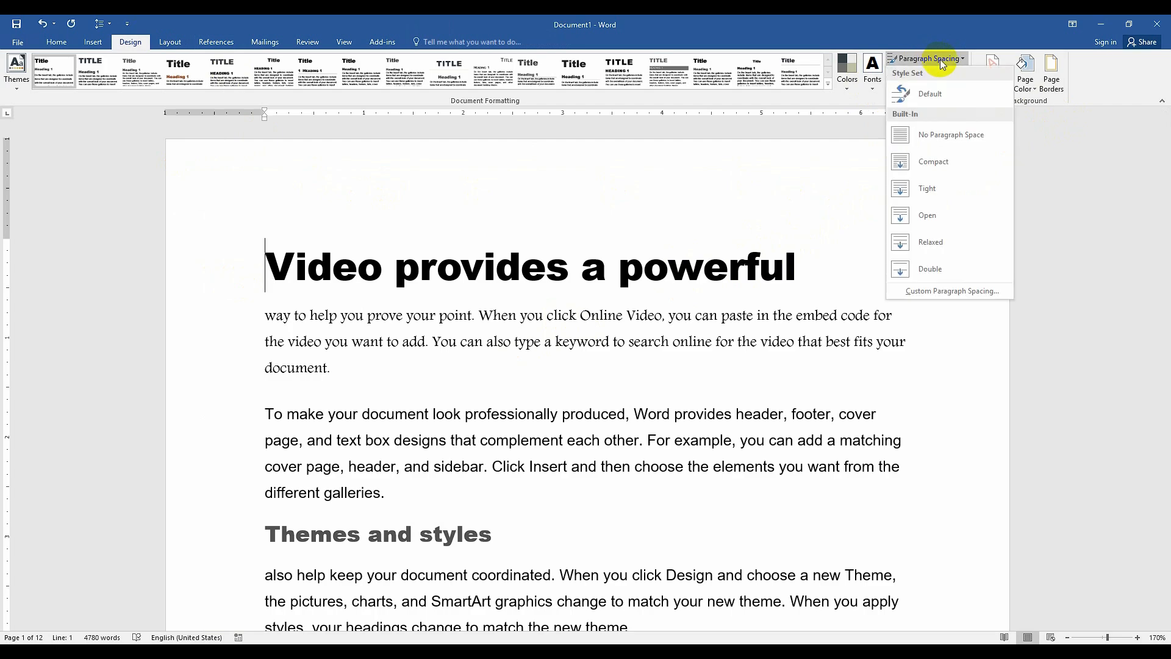
pyautogui.click(926, 267)
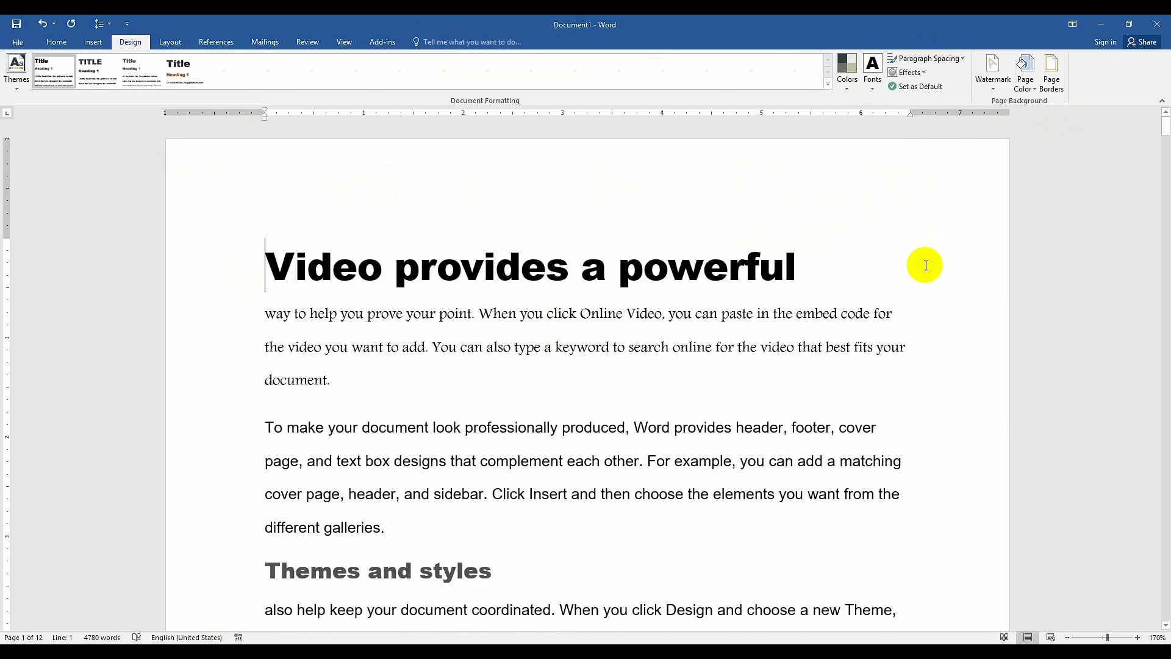
pyautogui.moveTo(257, 263); pyautogui.dragTo(316, 359)
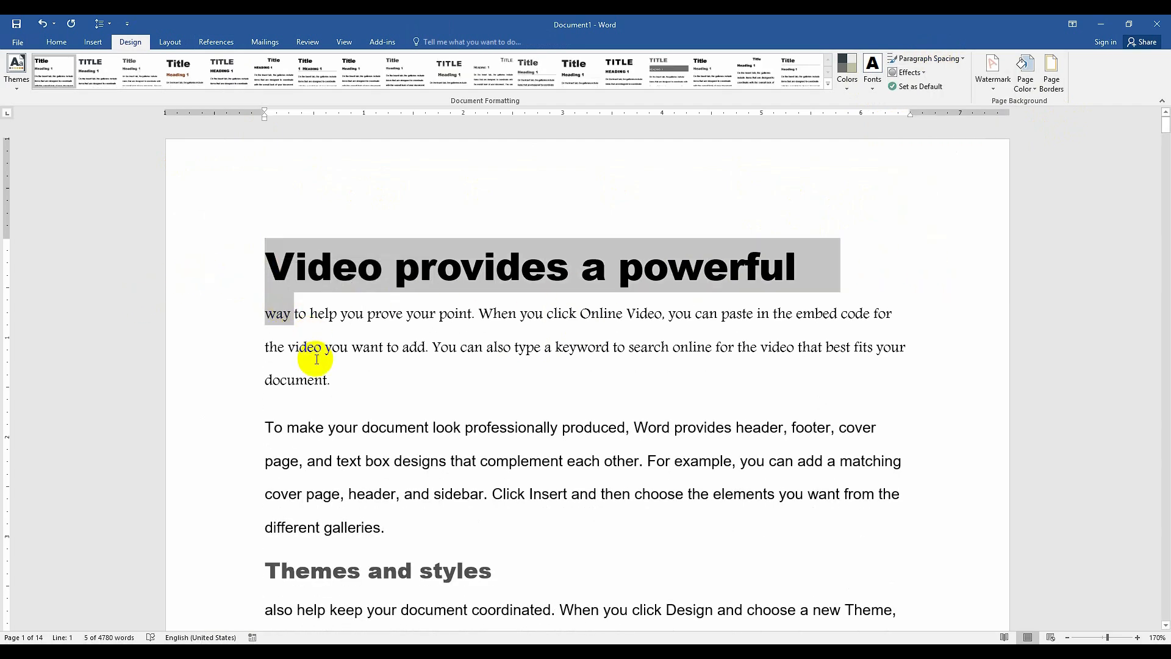
pyautogui.click(317, 365)
pyautogui.moveTo(267, 290); pyautogui.dragTo(277, 302)
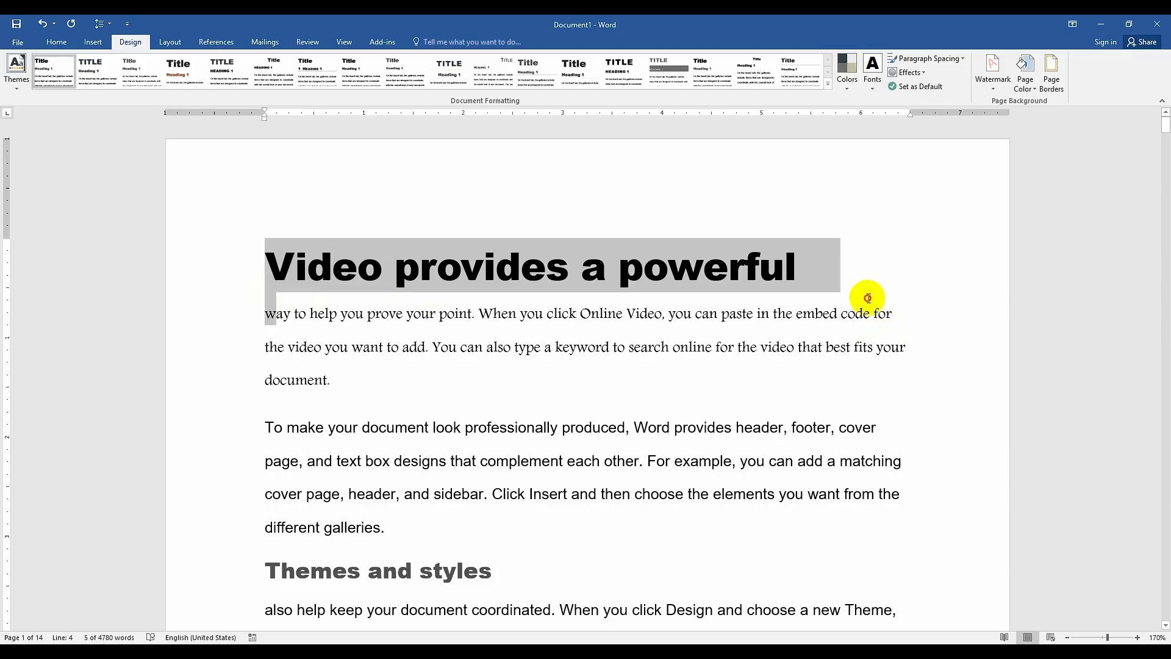
pyautogui.click(868, 298)
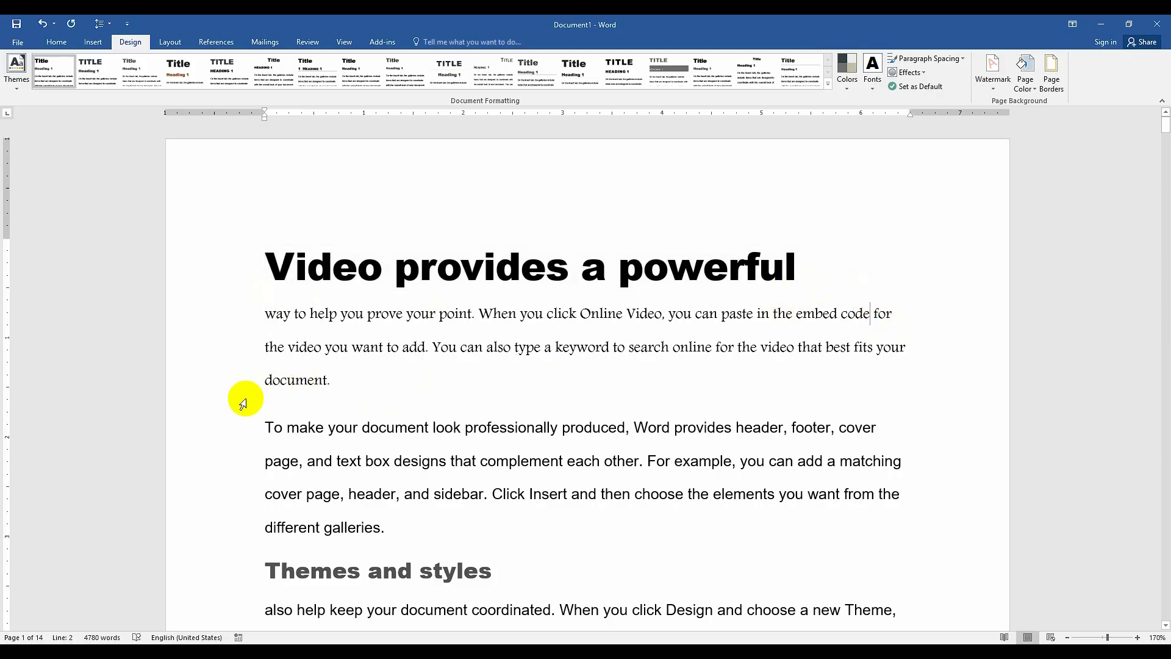
# - Set custom document paragraph defaults: larger left indent, 24 pt before, 12 pt after and line spacing At least 24 pt; then review the pages
pyautogui.click(940, 61)
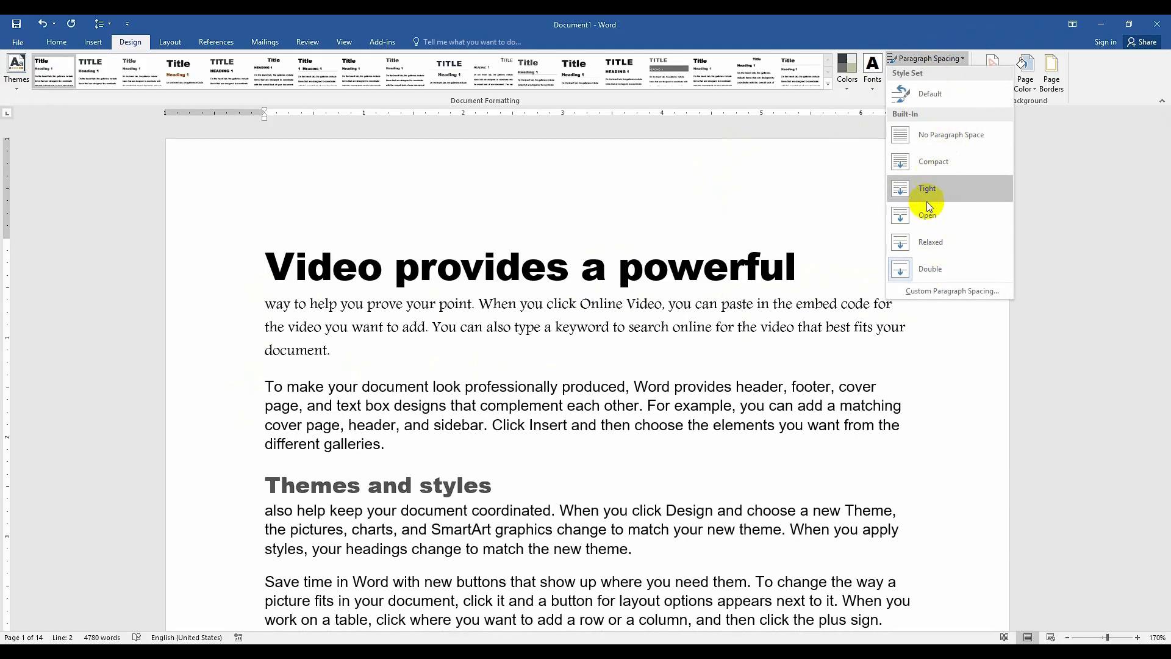
pyautogui.click(935, 291)
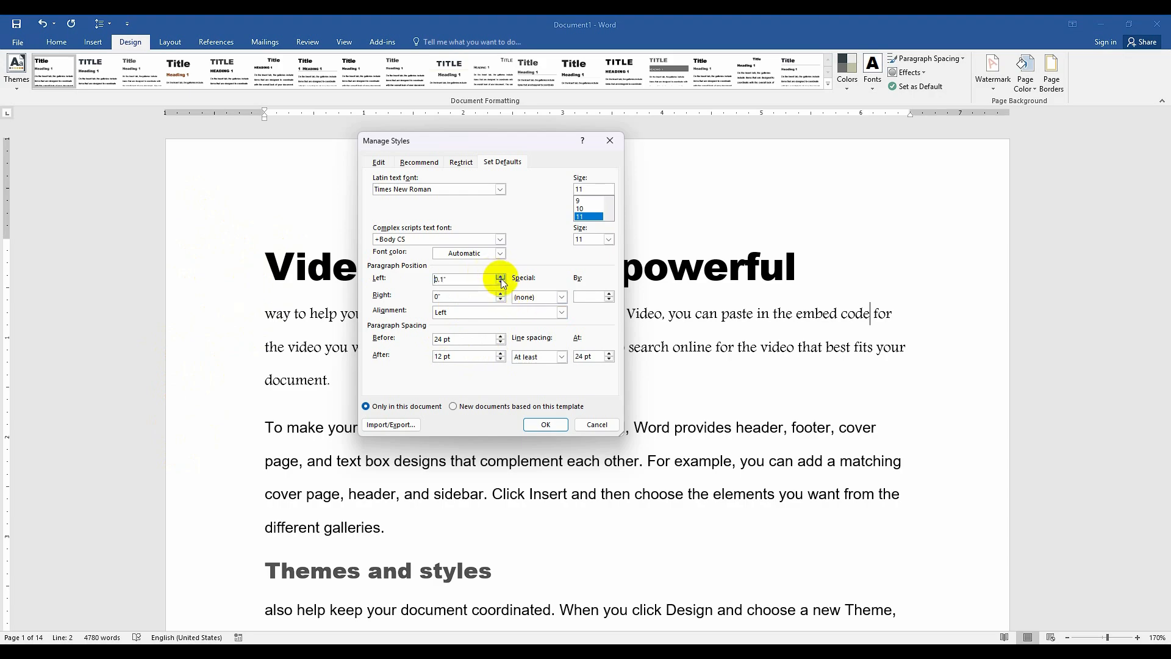
pyautogui.click(546, 426)
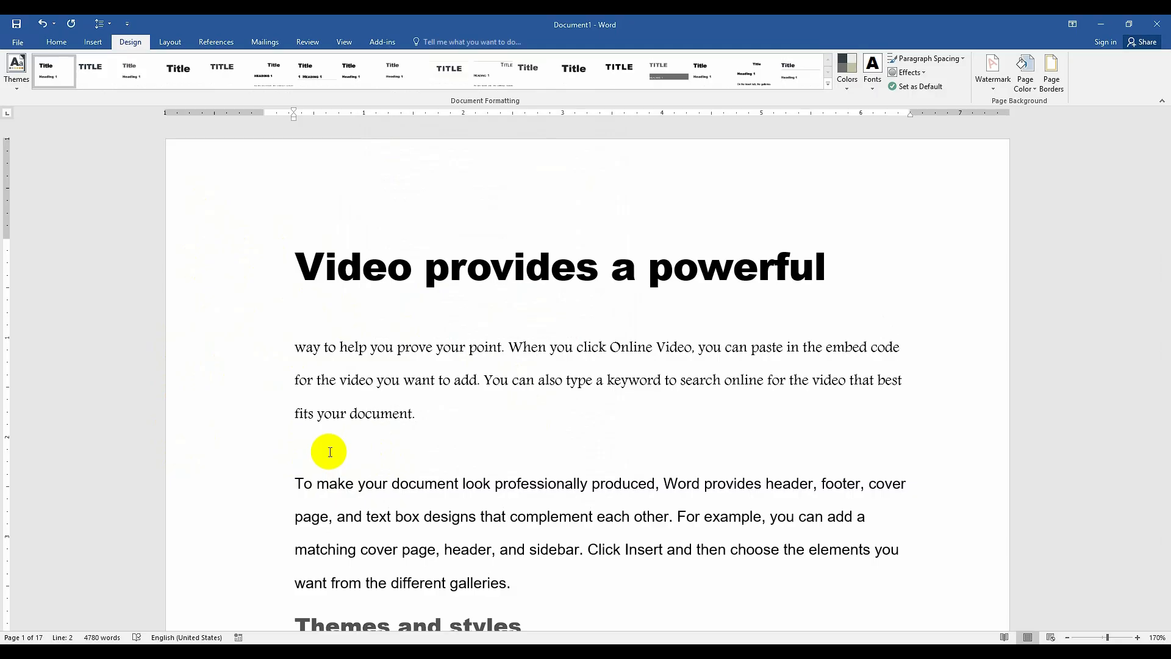
pyautogui.scroll(-4, 457, 335)
pyautogui.scroll(4, 466, 340)
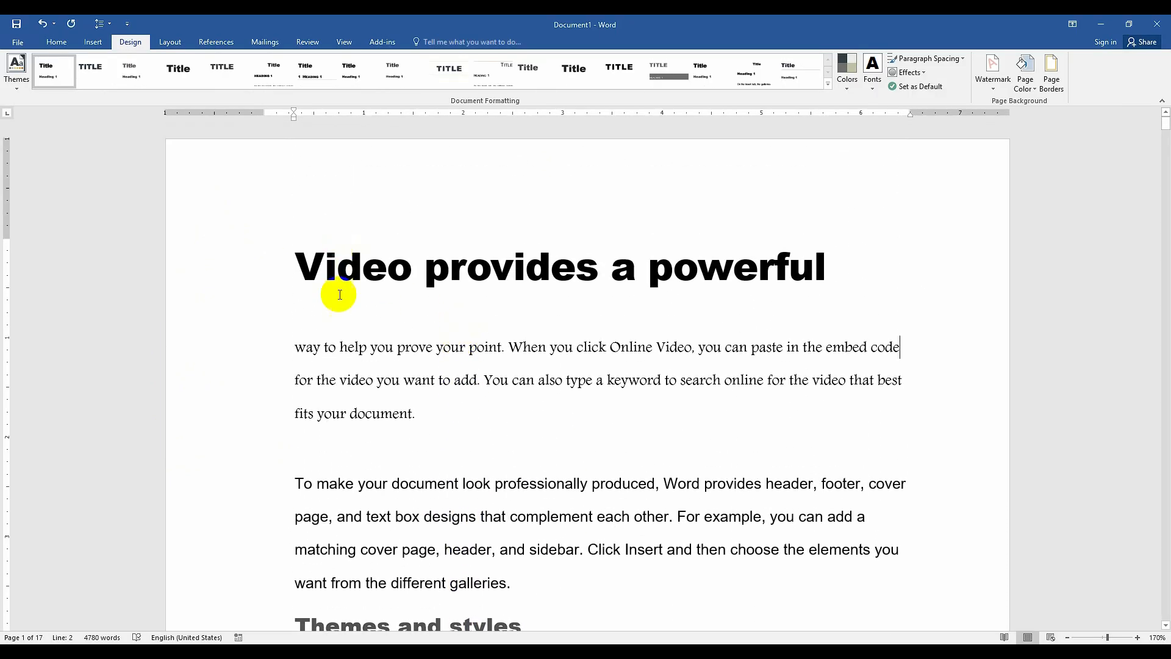
pyautogui.scroll(-3, 648, 354)
pyautogui.scroll(3, 415, 455)
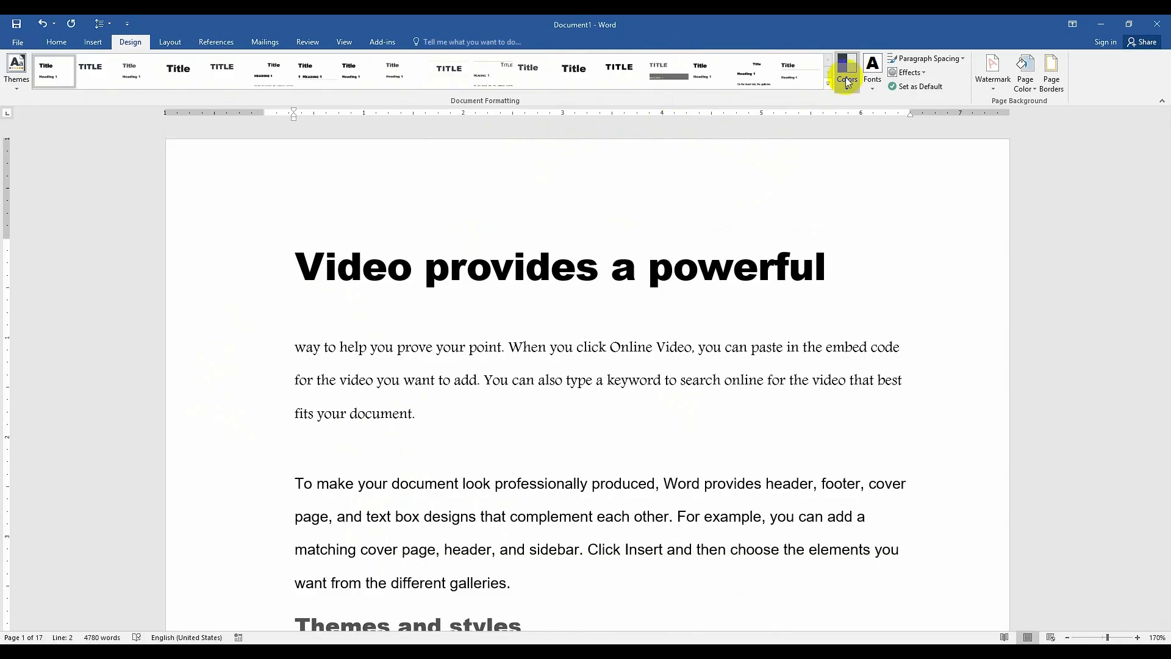
pyautogui.click(827, 84)
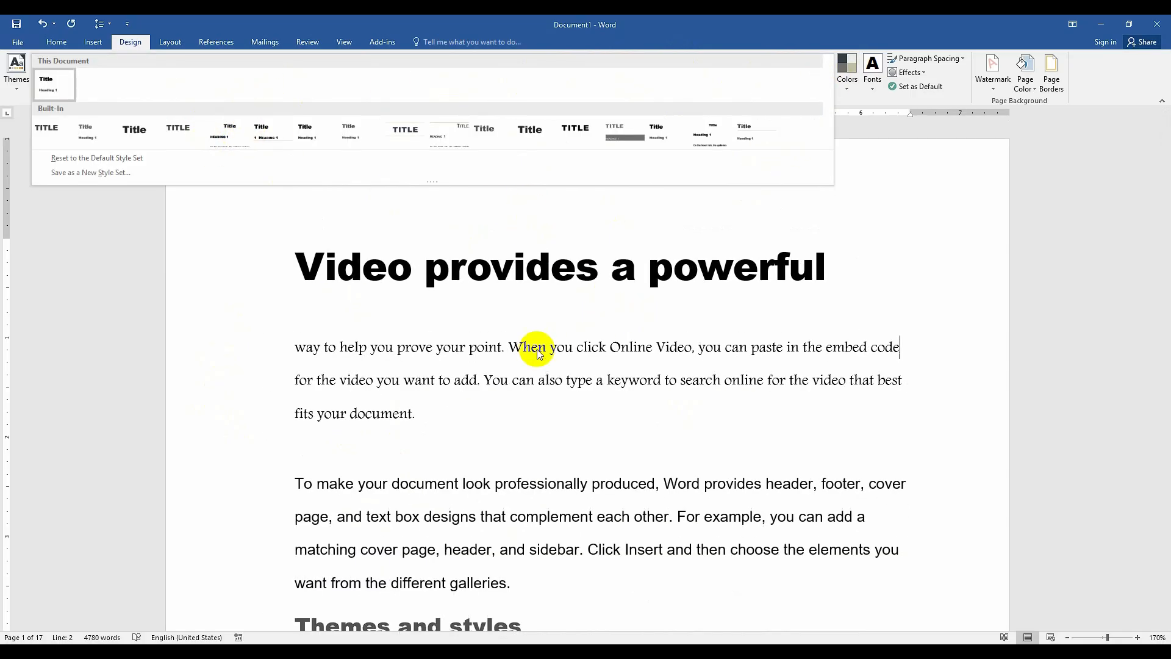
pyautogui.click(591, 363)
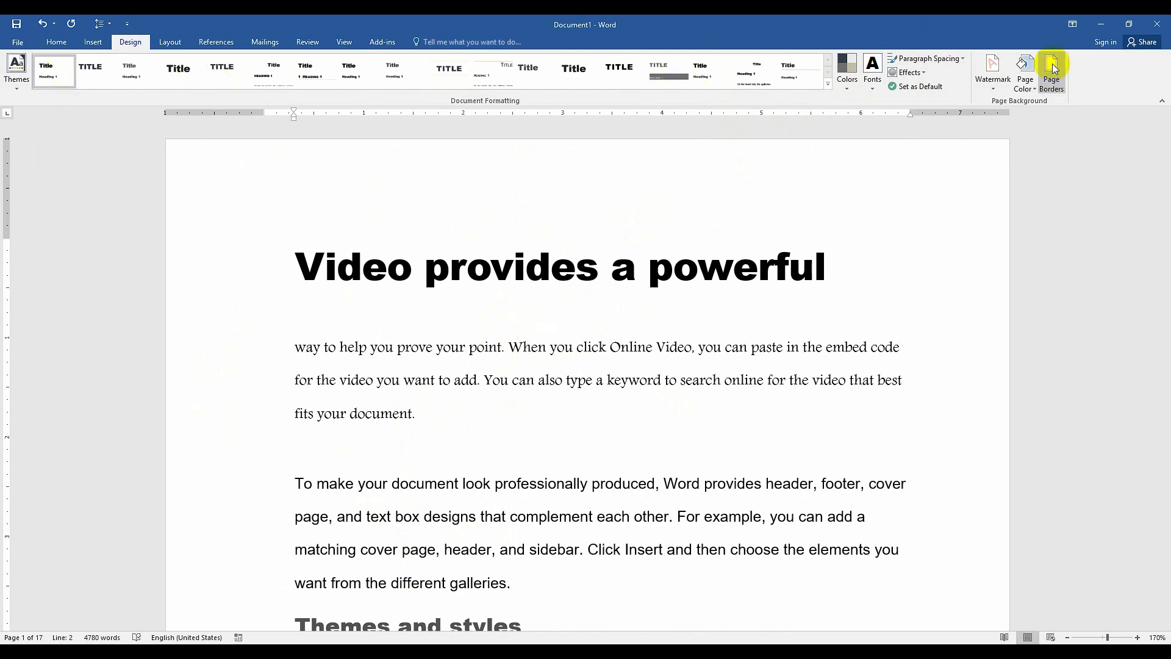
# - Apply the Riblet theme effects to the document, look over the built-in style sets, and switch to a different effects set
pyautogui.click(910, 72)
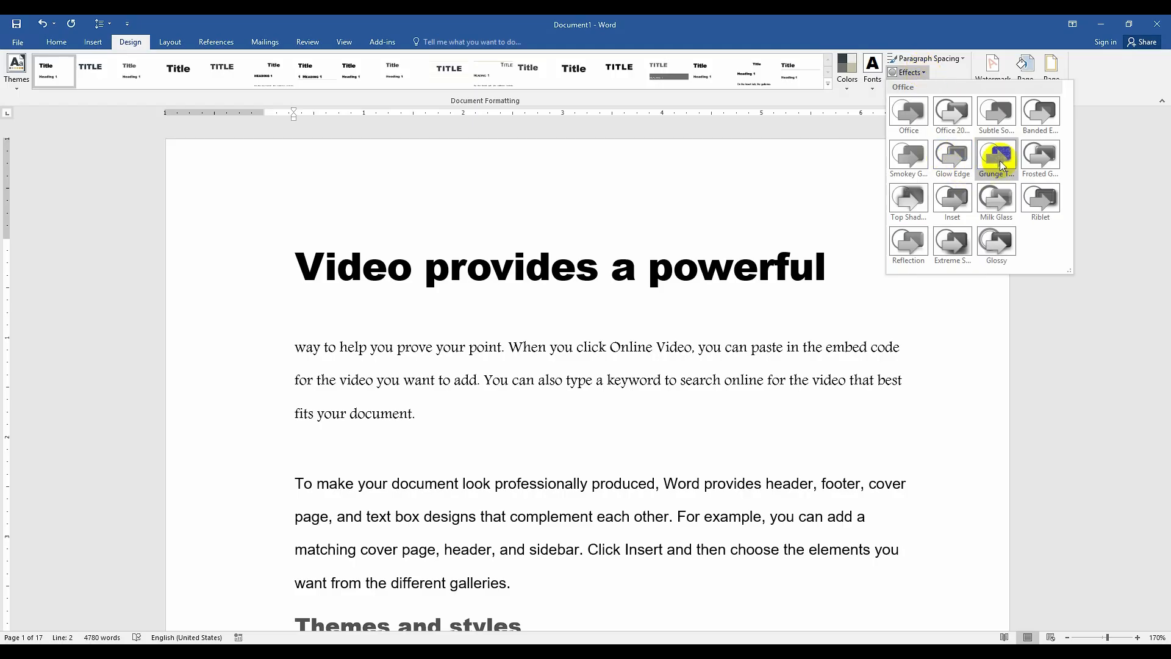
pyautogui.click(1027, 196)
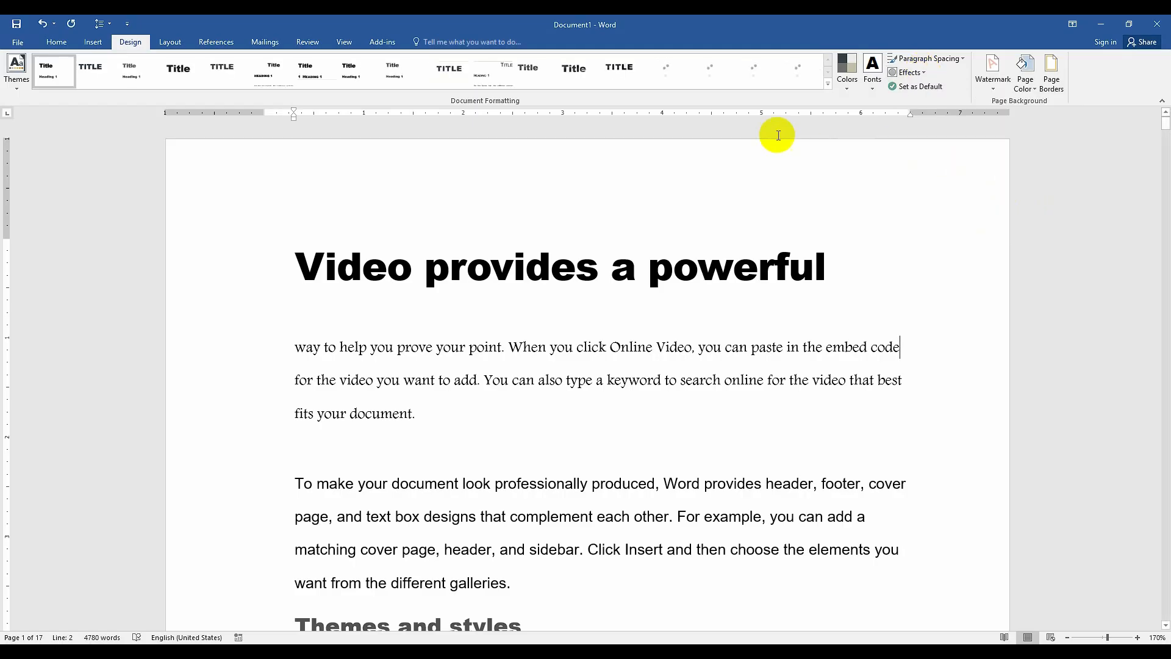
pyautogui.click(828, 84)
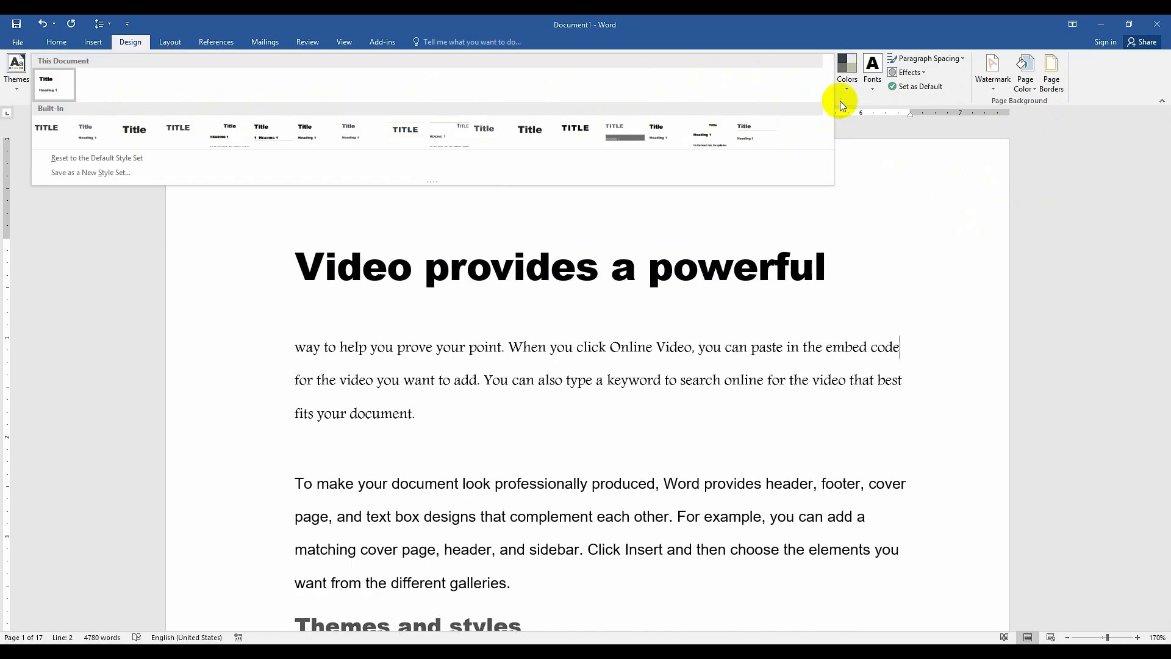
pyautogui.click(910, 73)
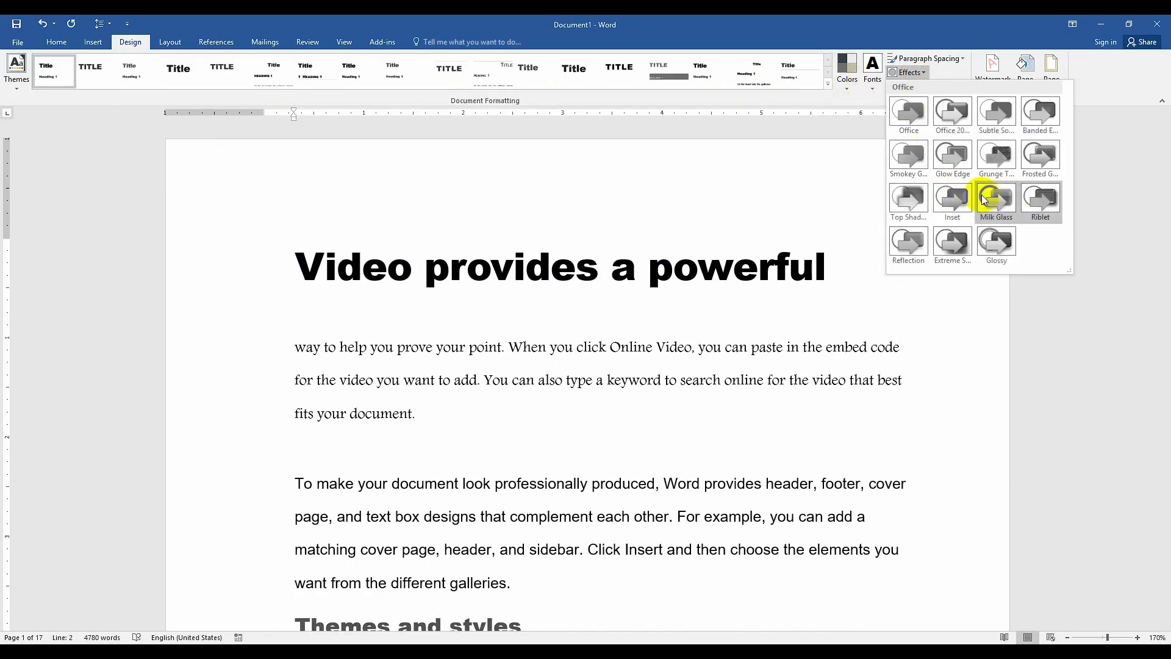
pyautogui.click(971, 196)
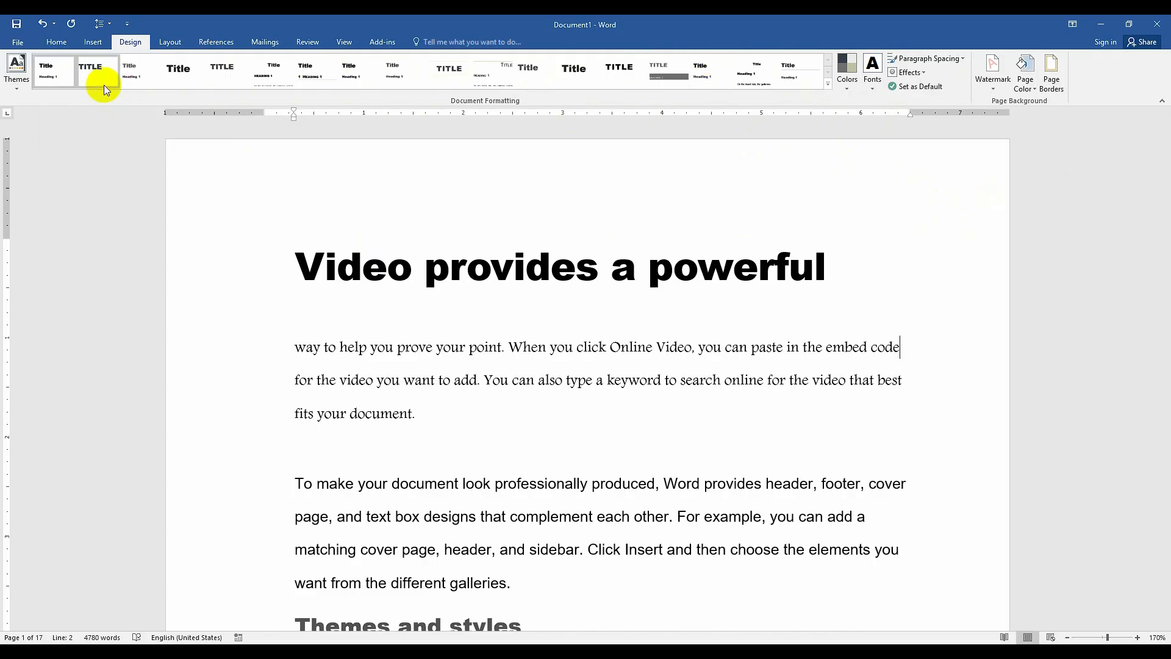
# - Examine the option to make the current style set and theme the default for new blank documents, closing it without accepting
pyautogui.click(936, 88)
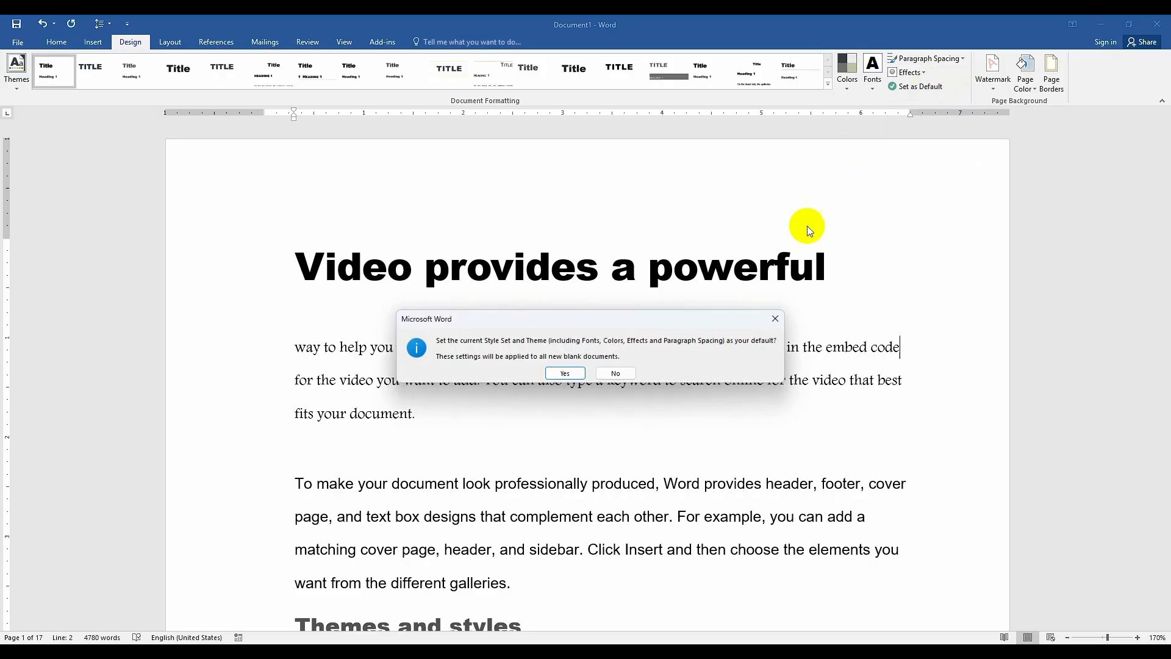
pyautogui.click(775, 318)
pyautogui.click(918, 89)
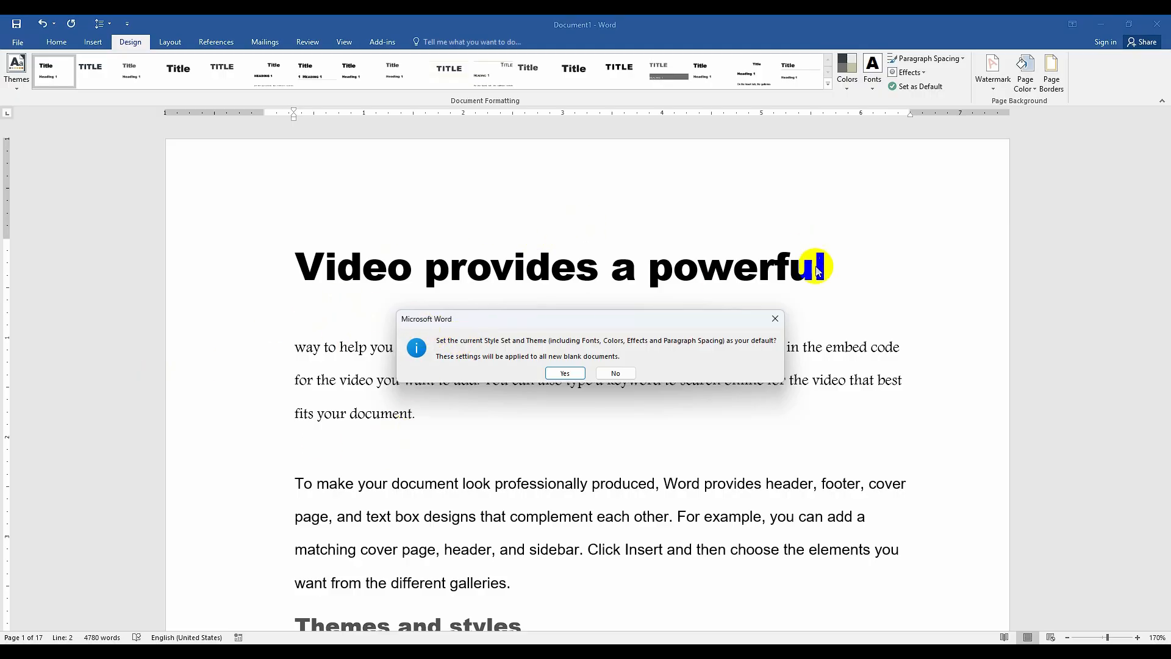
pyautogui.click(775, 319)
pyautogui.scroll(-3, 478, 400)
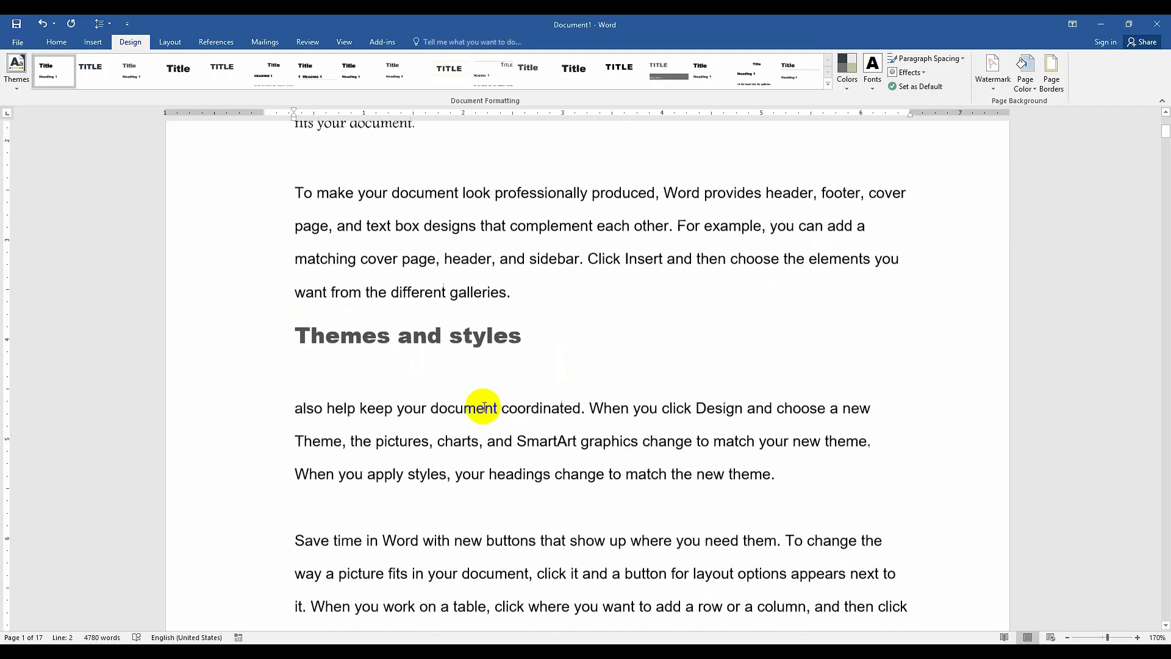
pyautogui.scroll(3, 429, 410)
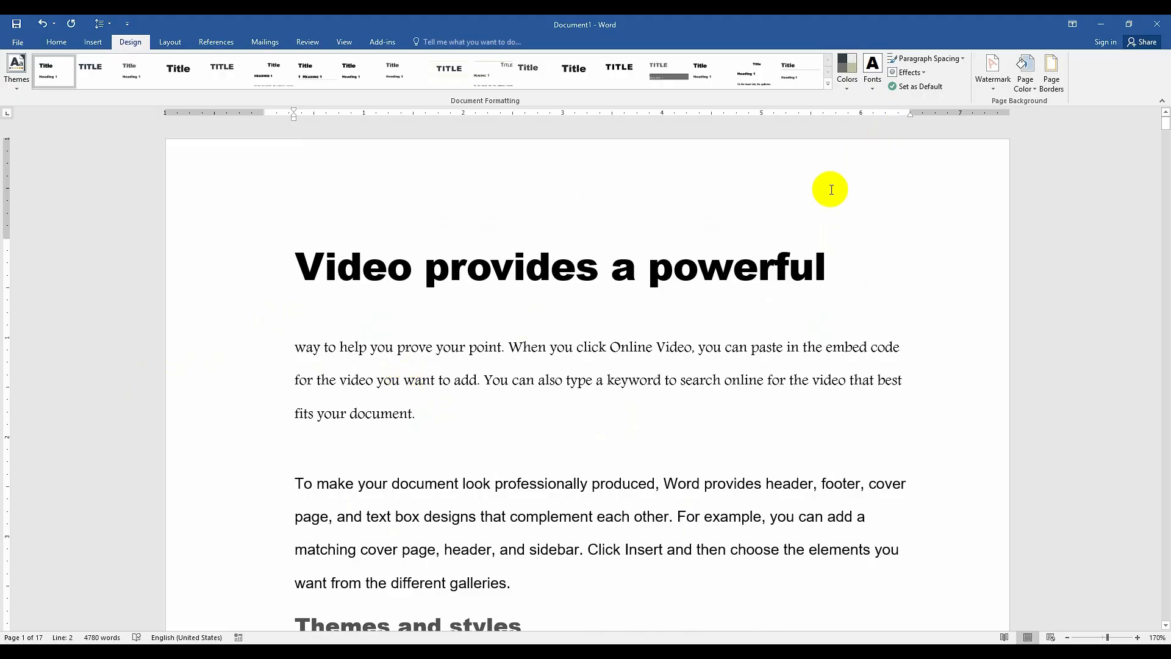
pyautogui.click(909, 86)
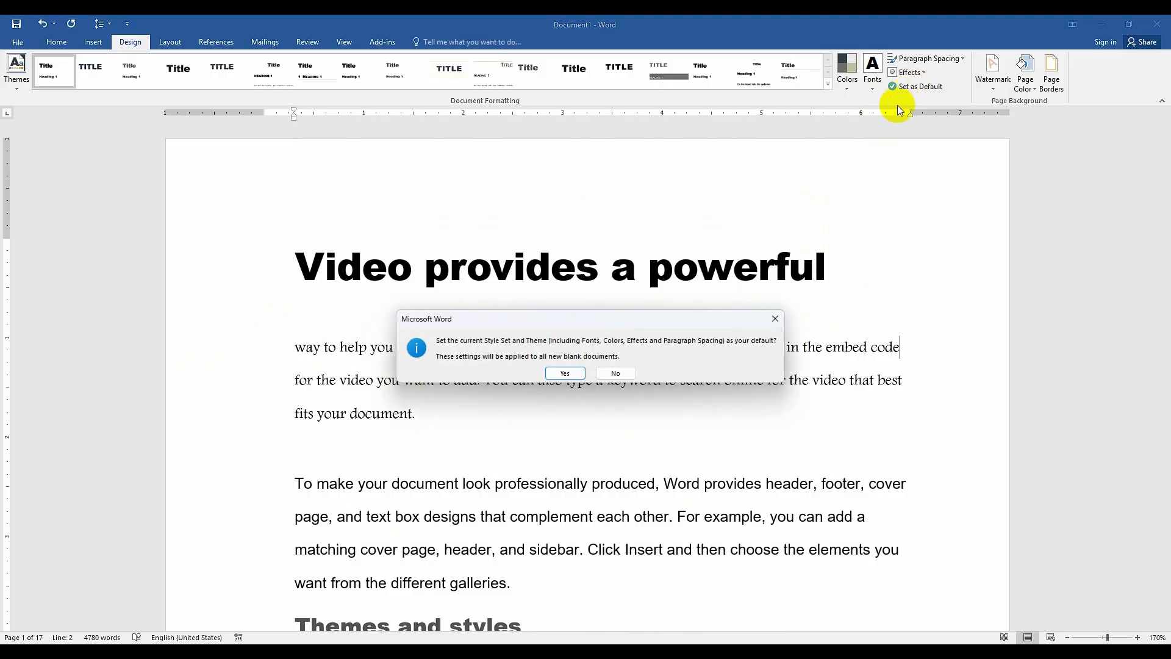
pyautogui.click(775, 319)
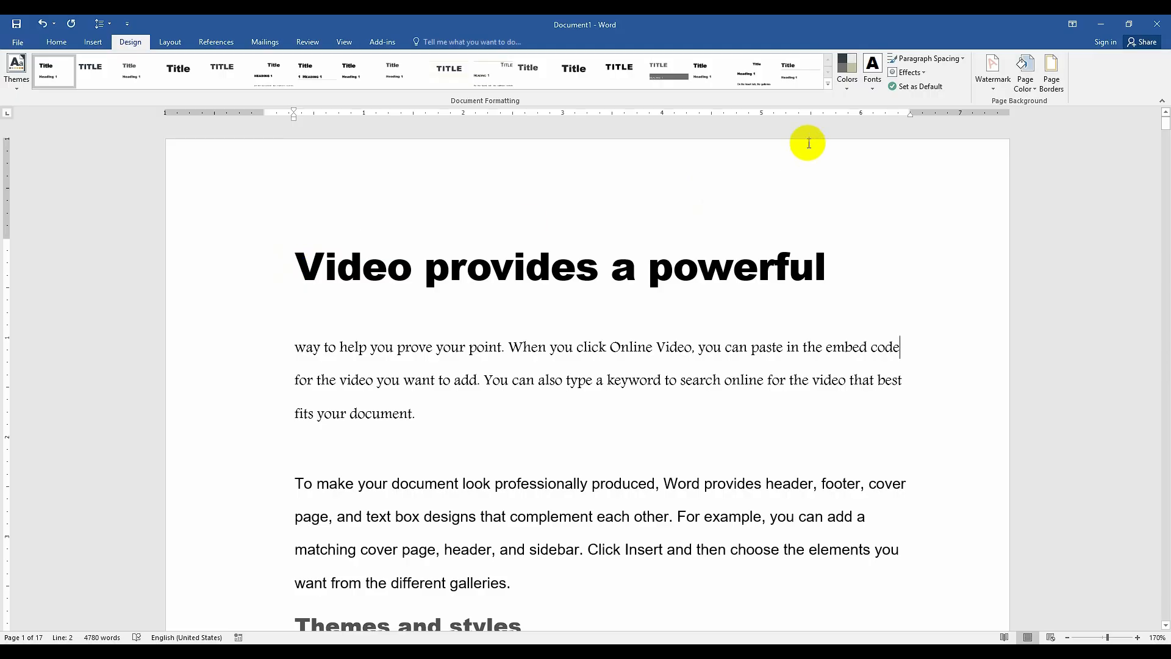
pyautogui.click(924, 86)
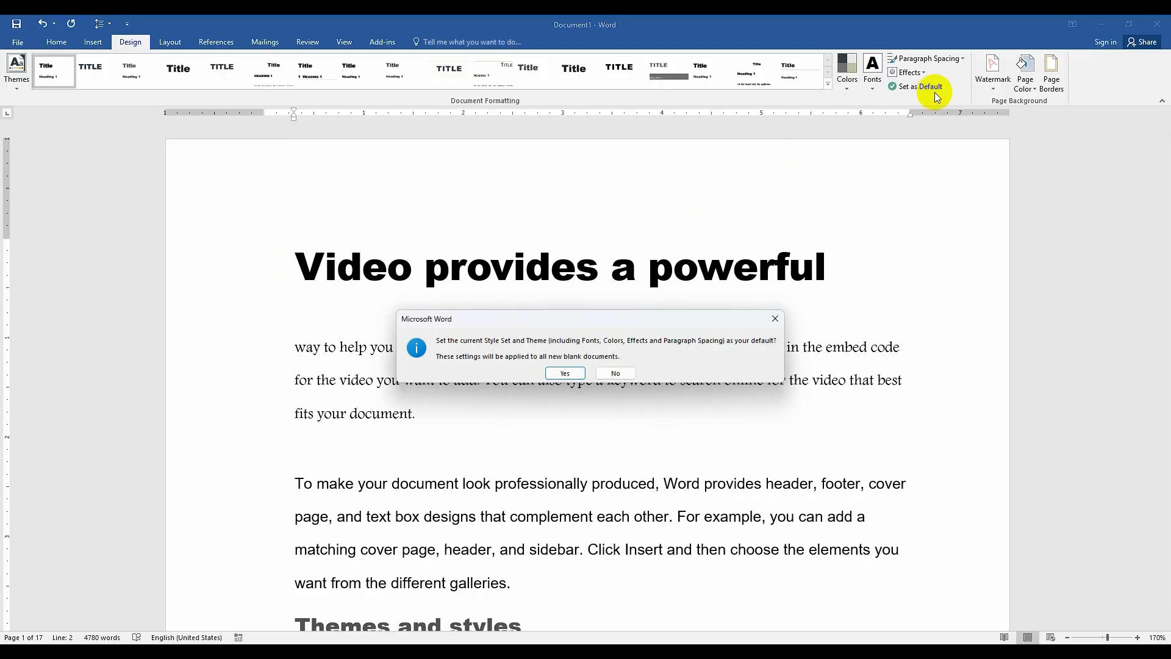
pyautogui.click(775, 319)
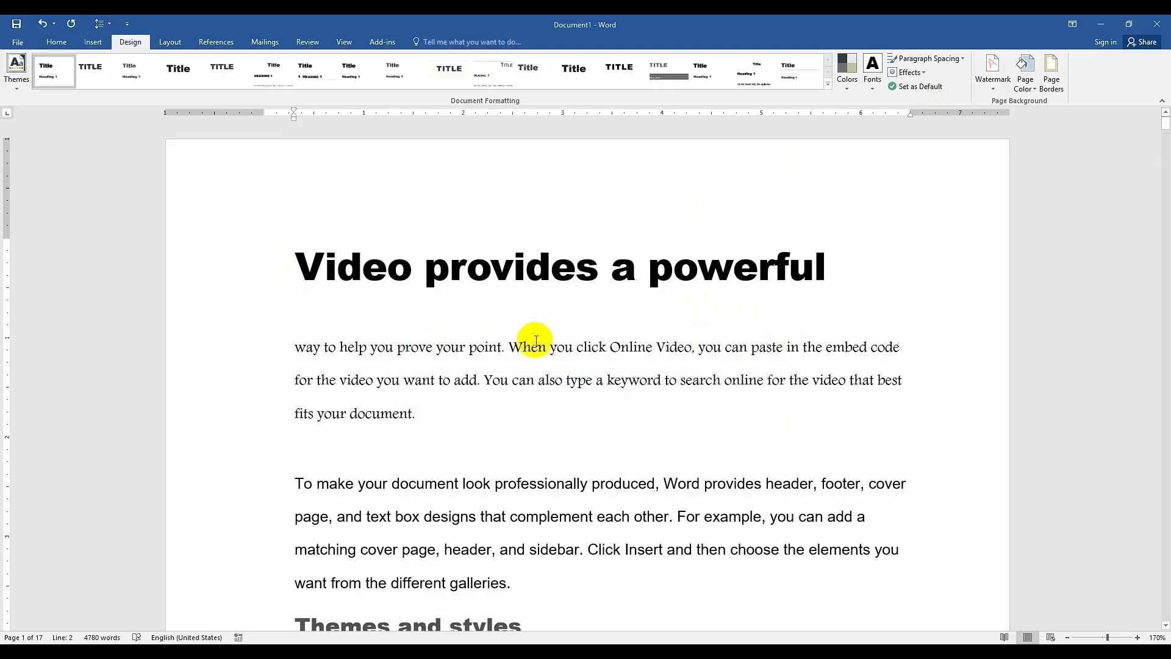
pyautogui.click(940, 84)
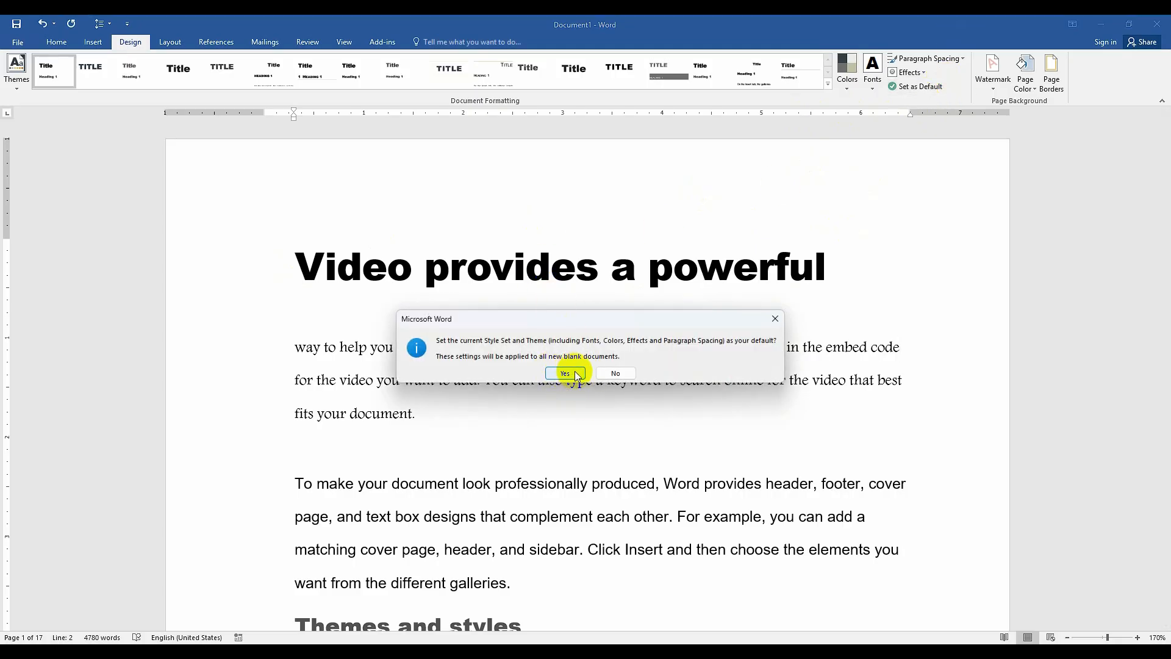
pyautogui.click(775, 319)
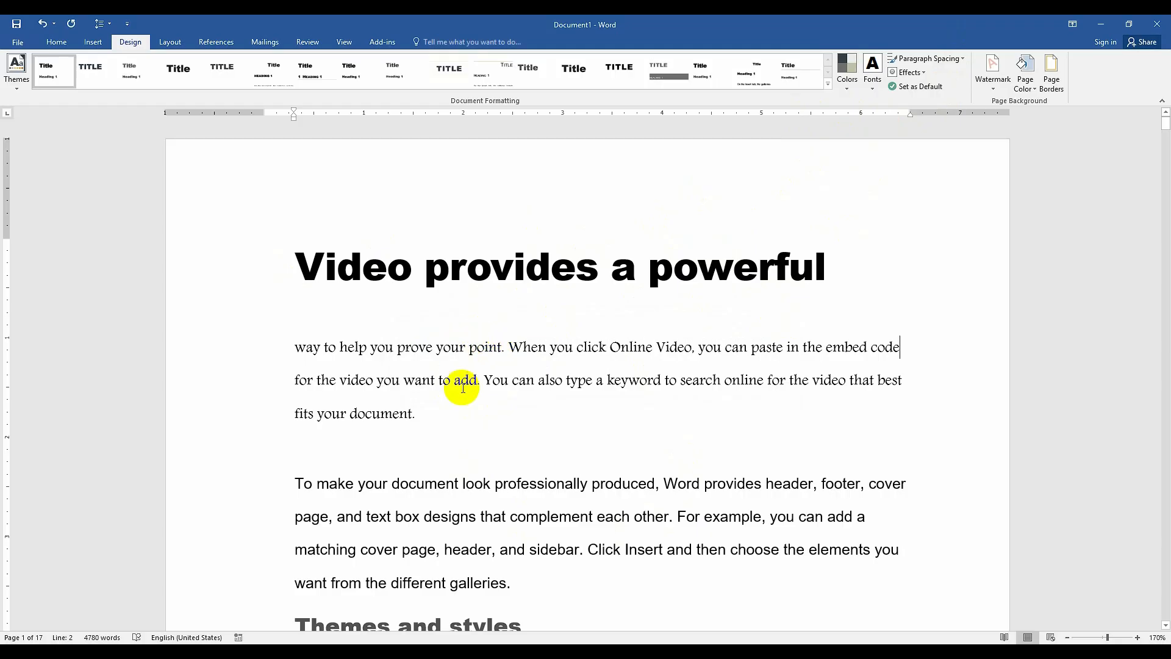
# - Look over the first page's formatting and place the cursor at the start of the title
pyautogui.scroll(-3, 463, 388)
pyautogui.scroll(3, 465, 388)
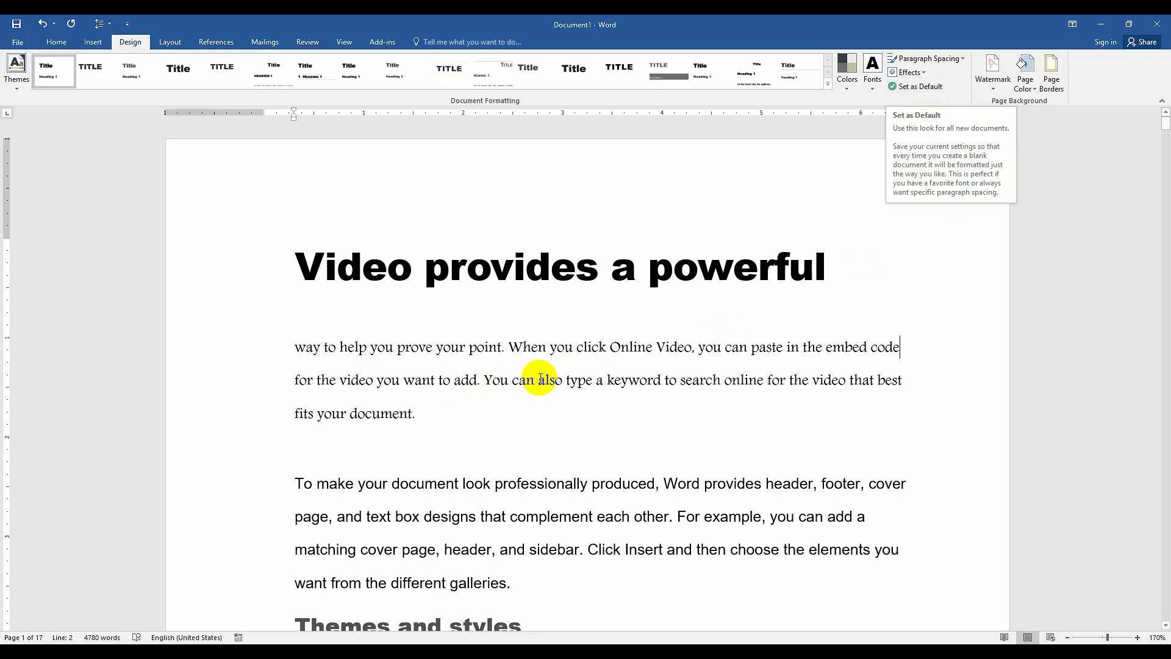
pyautogui.click(294, 272)
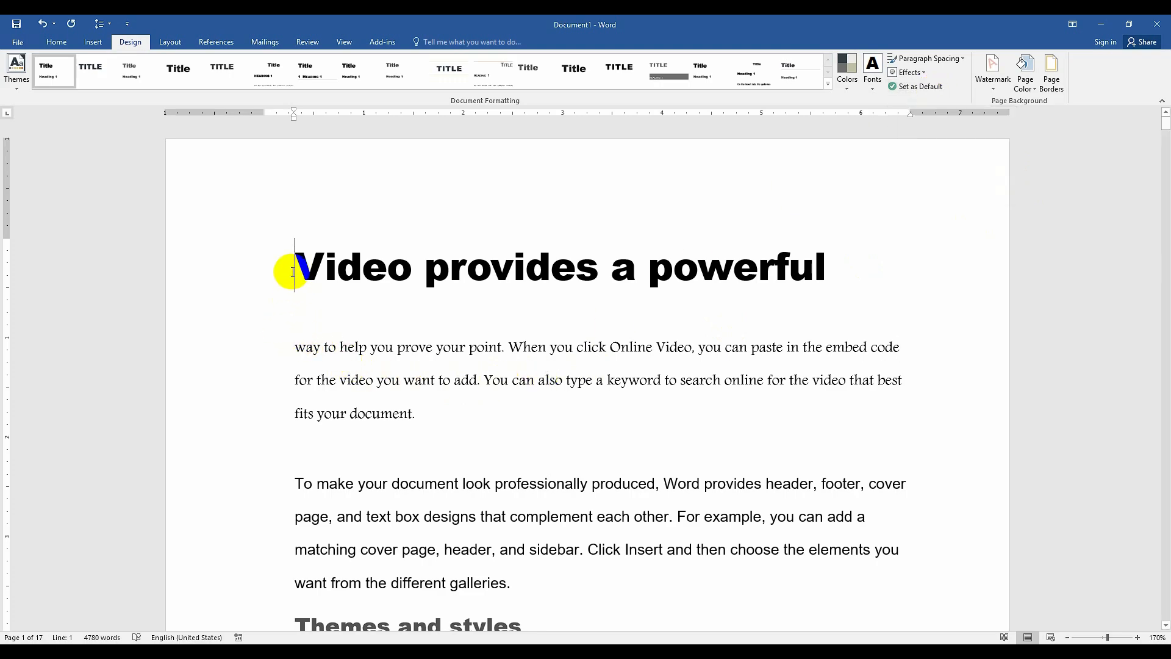